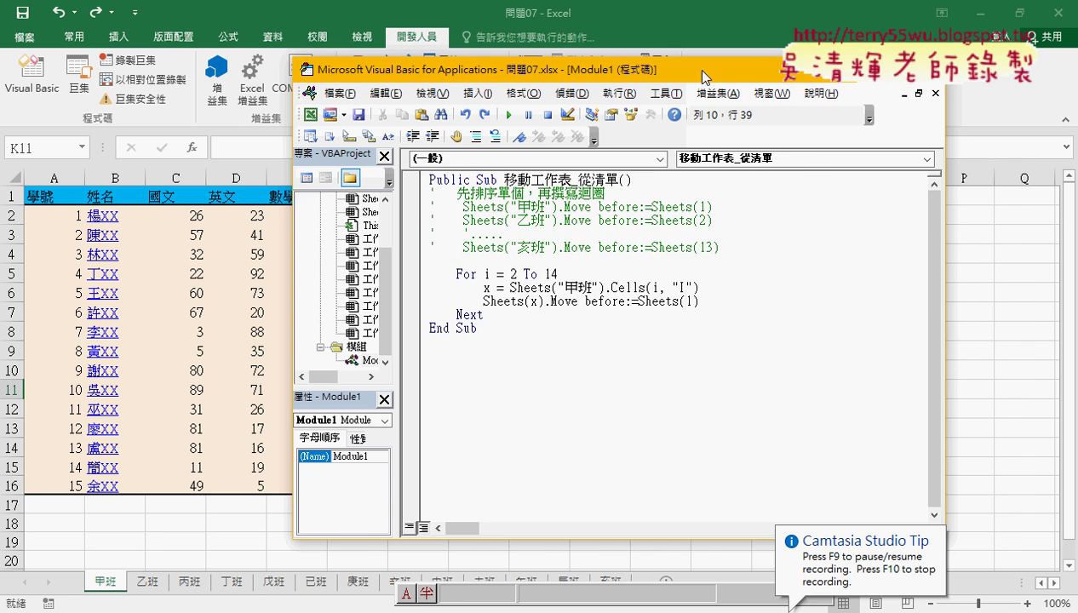
# Try an 'i -' offset in the sheet index, then remove it to restore Sheets(1)
pyautogui.moveTo(694, 69); pyautogui.dragTo(769, 67)
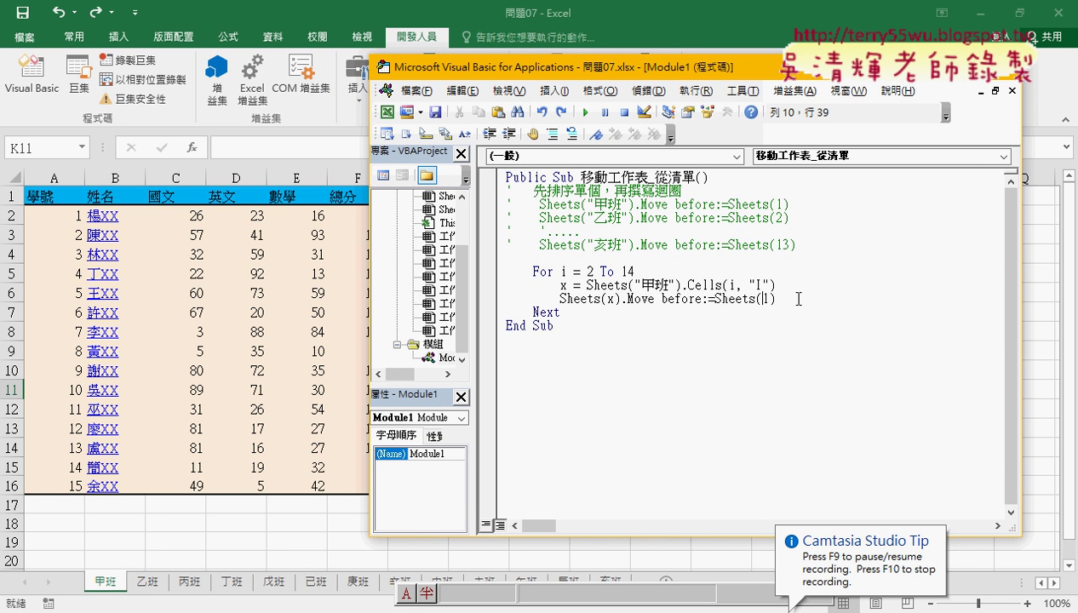
pyautogui.write('i -')
pyautogui.click(808, 336)
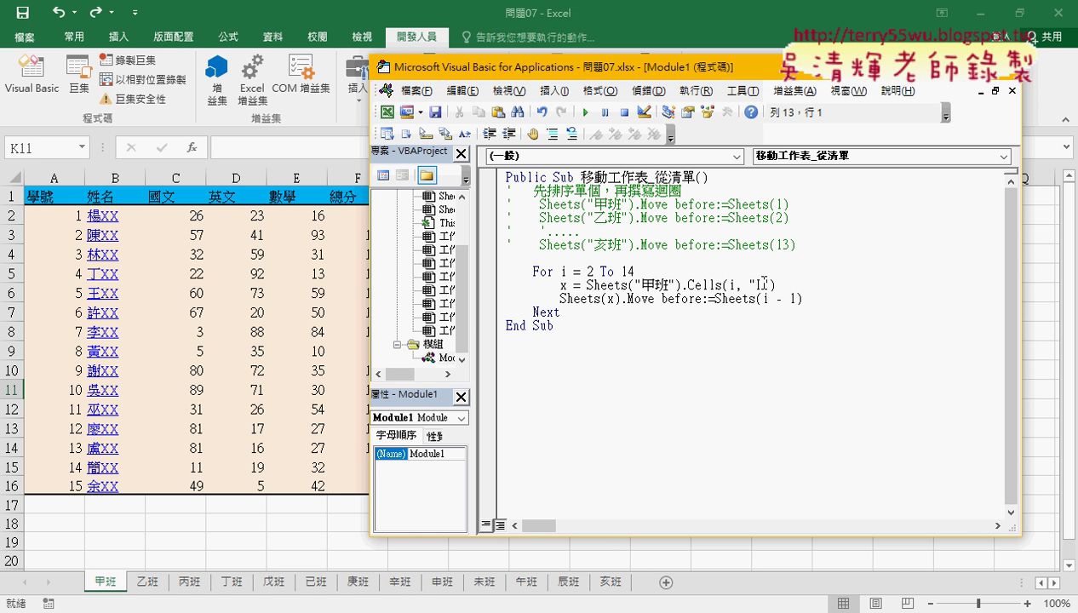
pyautogui.moveTo(762, 299); pyautogui.dragTo(790, 302)
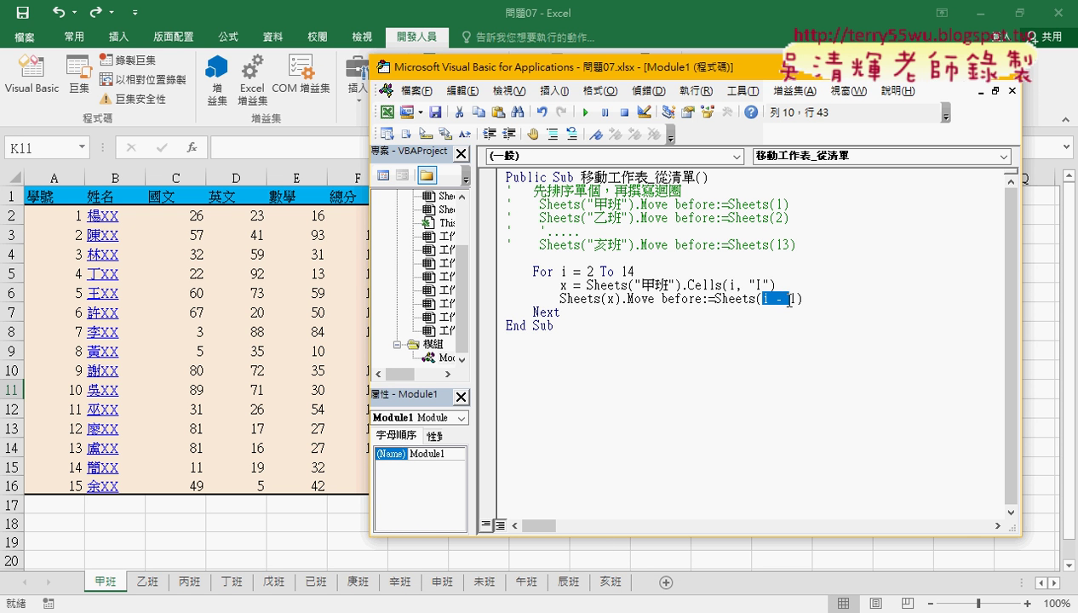
pyautogui.press('Delete')
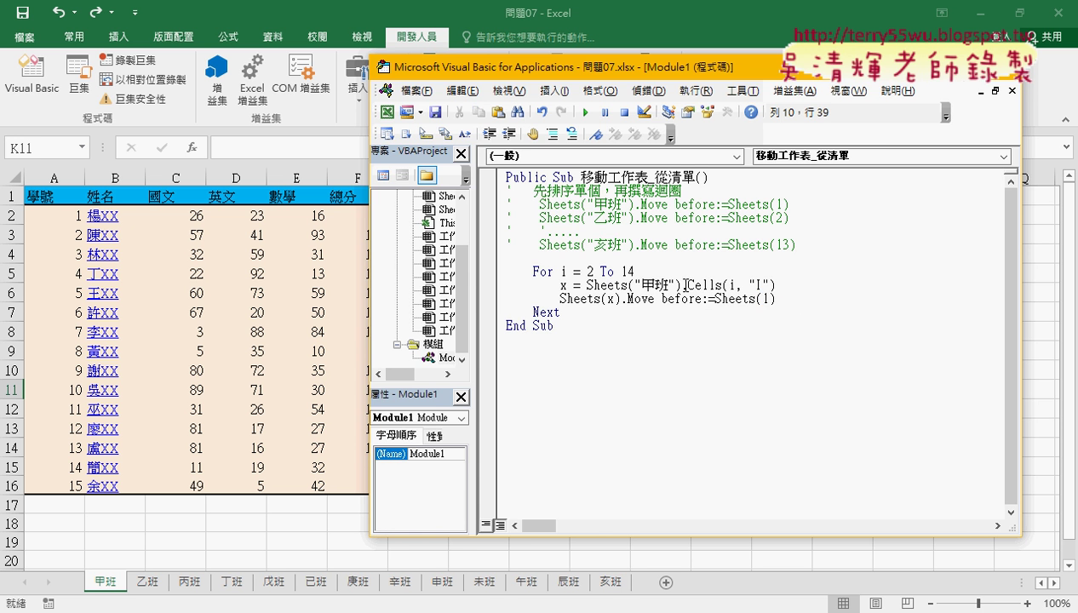
pyautogui.moveTo(650, 67); pyautogui.dragTo(847, 63)
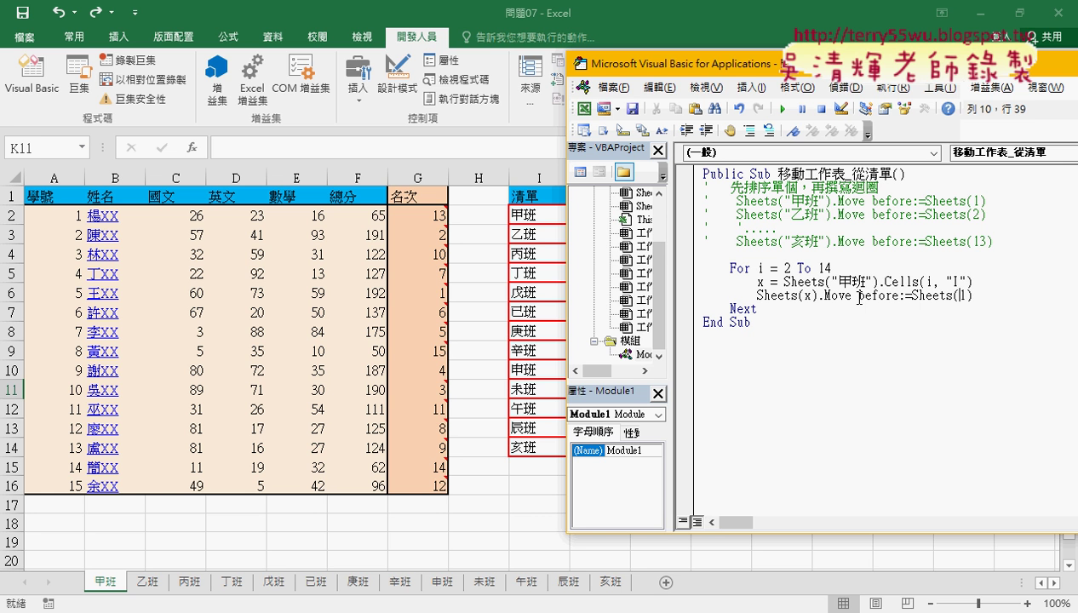
# Run the macro to reorder the class sheets from 亥班 first to 甲班 last
pyautogui.doubleClick(962, 295)
pyautogui.click(858, 295)
pyautogui.click(818, 294)
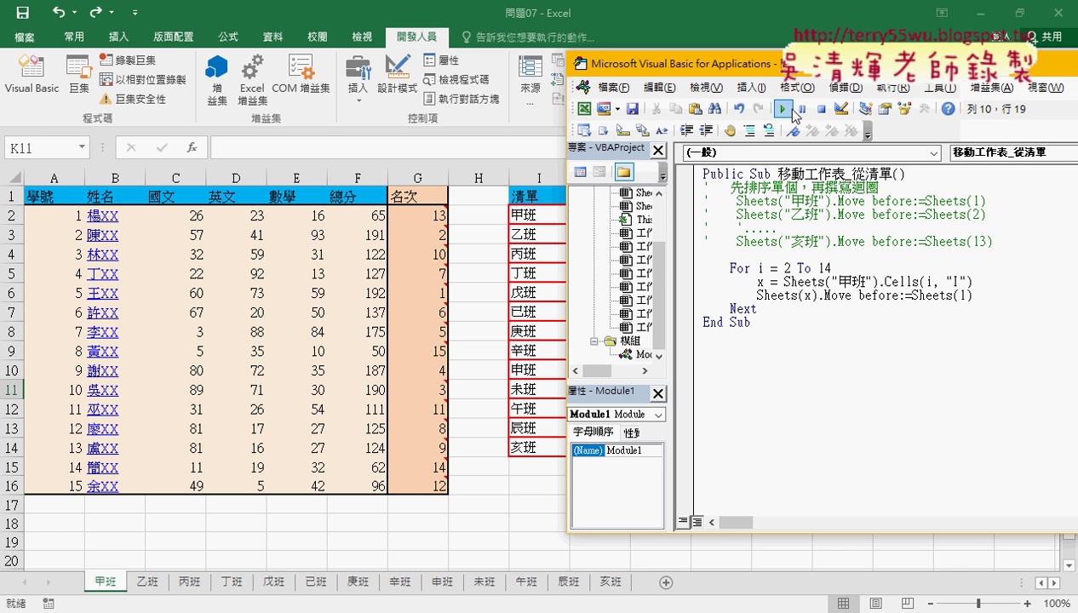
pyautogui.click(783, 109)
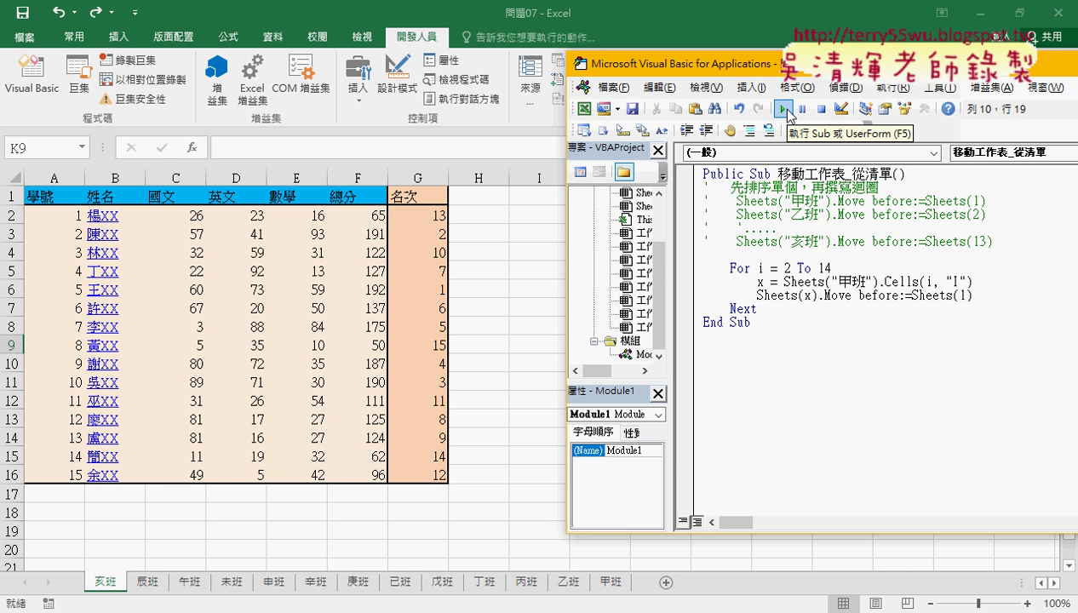
pyautogui.click(787, 111)
pyautogui.moveTo(635, 586); pyautogui.dragTo(610, 596)
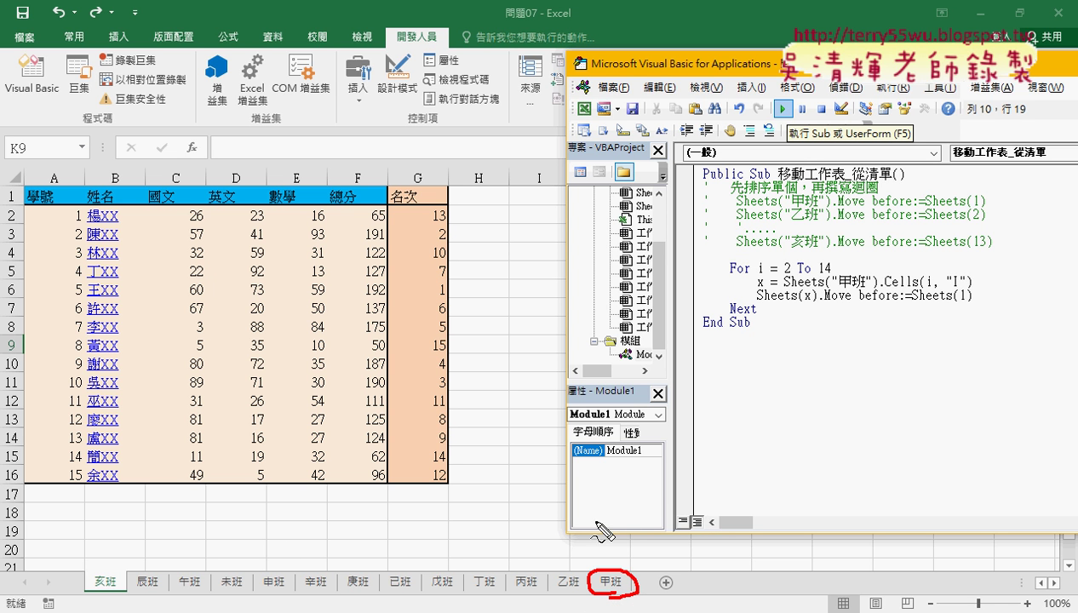
pyautogui.moveTo(602, 520); pyautogui.dragTo(606, 549)
pyautogui.moveTo(611, 512); pyautogui.dragTo(614, 549)
pyautogui.moveTo(102, 567)
pyautogui.mouseDown()
pyautogui.moveTo(111, 579)
pyautogui.moveTo(124, 572)
pyautogui.mouseUp()
pyautogui.moveTo(109, 516); pyautogui.dragTo(102, 569)
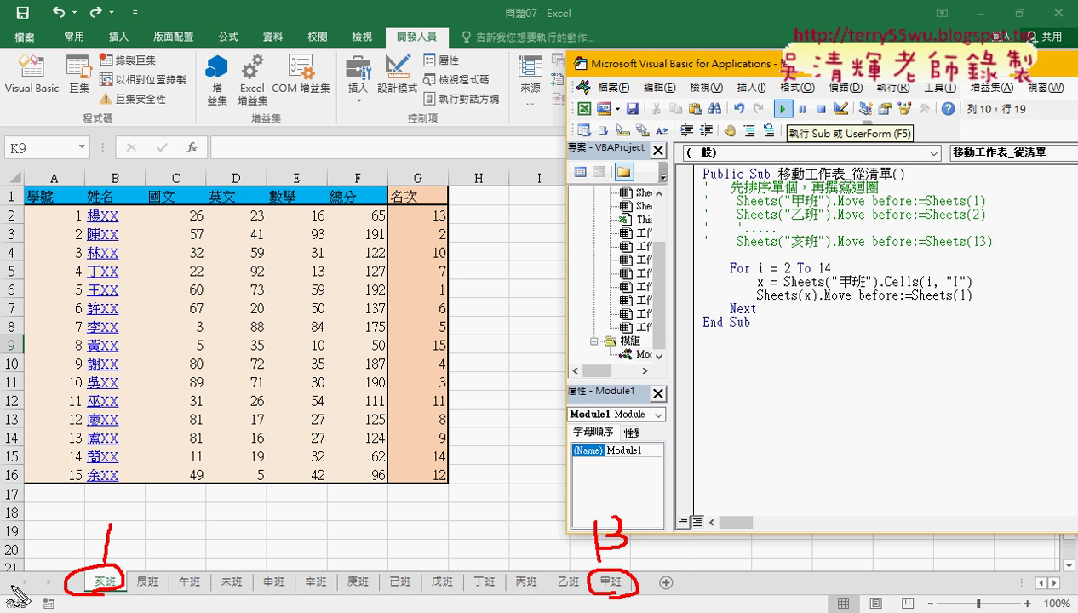
pyautogui.moveTo(279, 550)
pyautogui.mouseDown()
pyautogui.moveTo(472, 555)
pyautogui.moveTo(433, 571)
pyautogui.mouseUp()
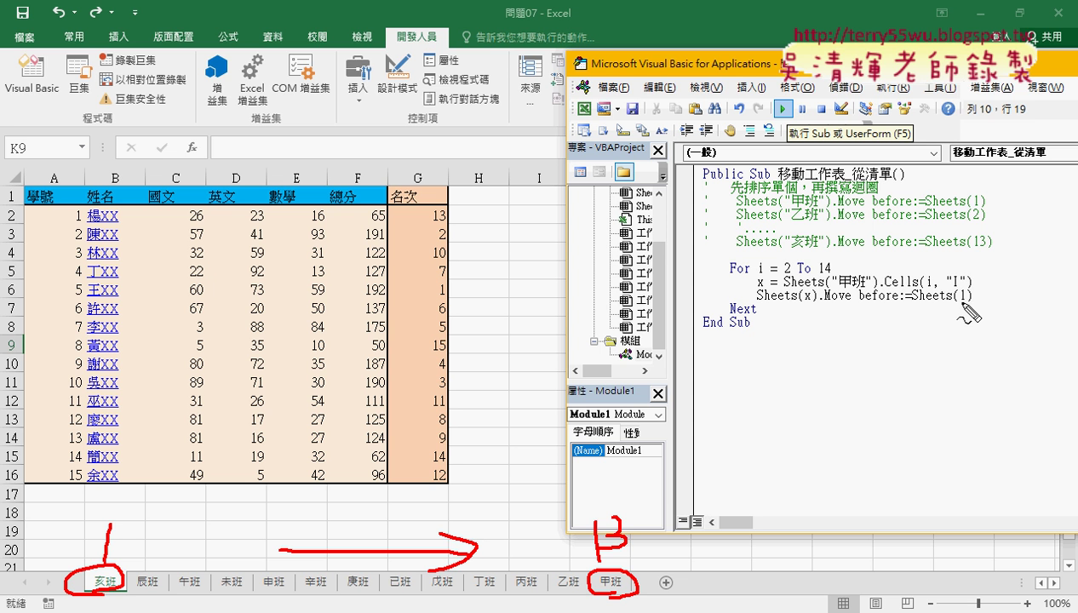
pyautogui.moveTo(972, 301); pyautogui.dragTo(957, 302)
pyautogui.moveTo(477, 501); pyautogui.dragTo(251, 499)
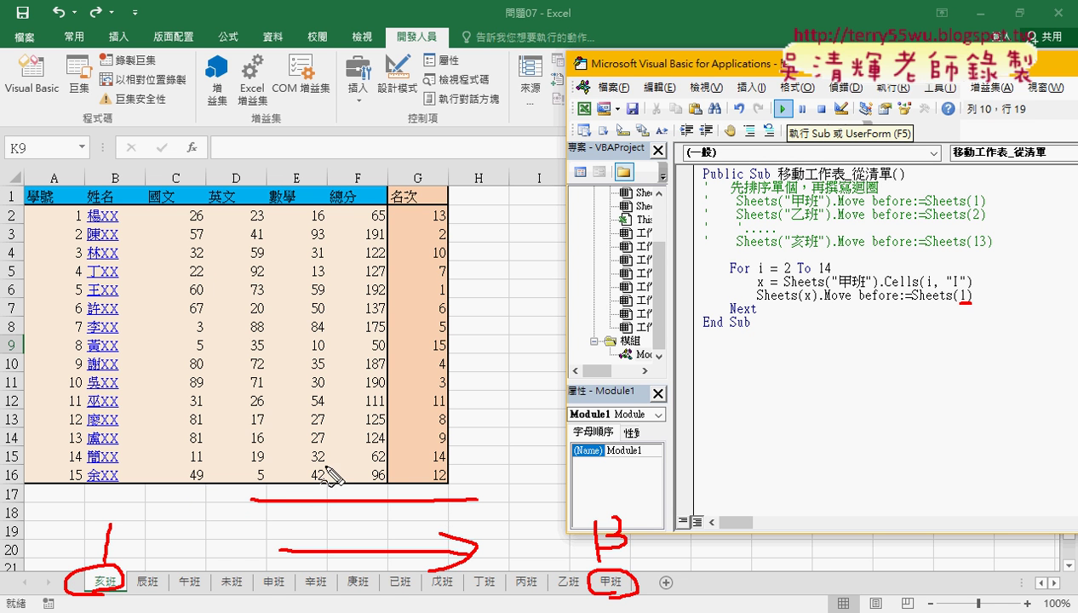
pyautogui.moveTo(330, 467); pyautogui.dragTo(268, 527)
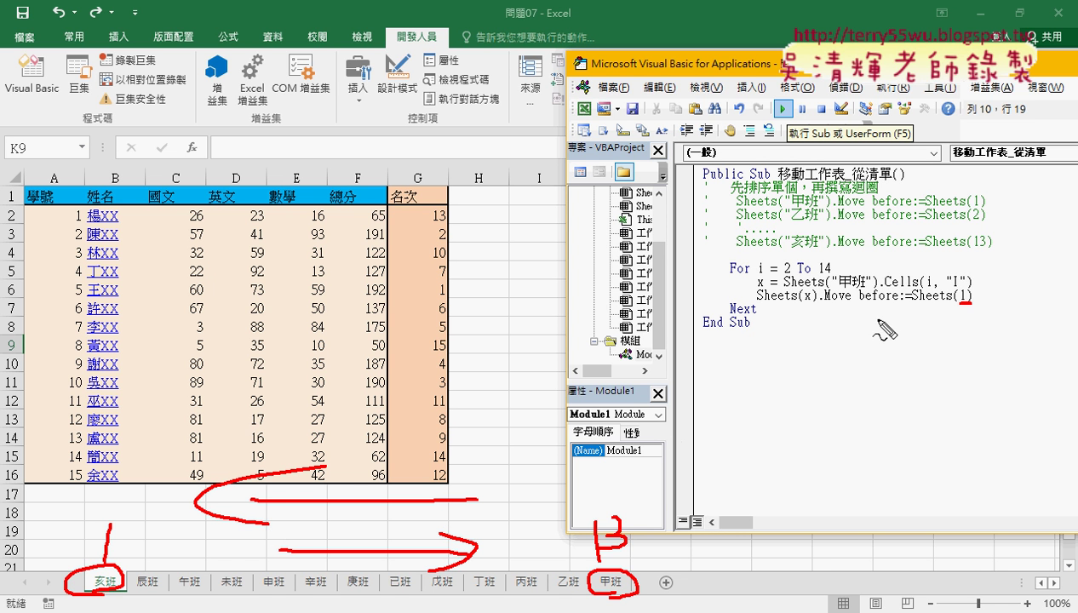
pyautogui.moveTo(862, 302); pyautogui.dragTo(899, 299)
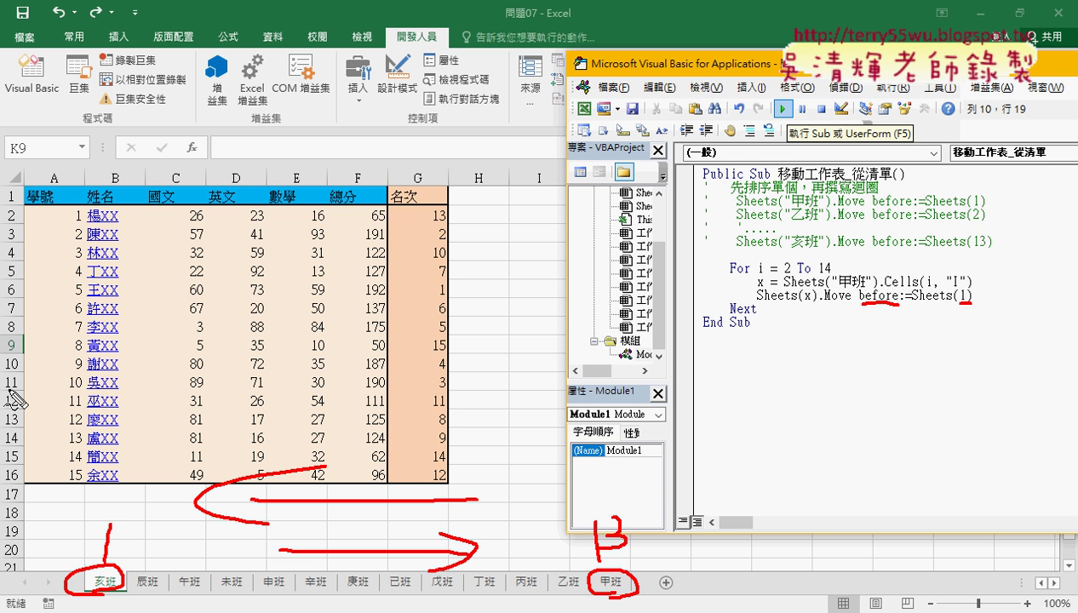
pyautogui.press('Escape')
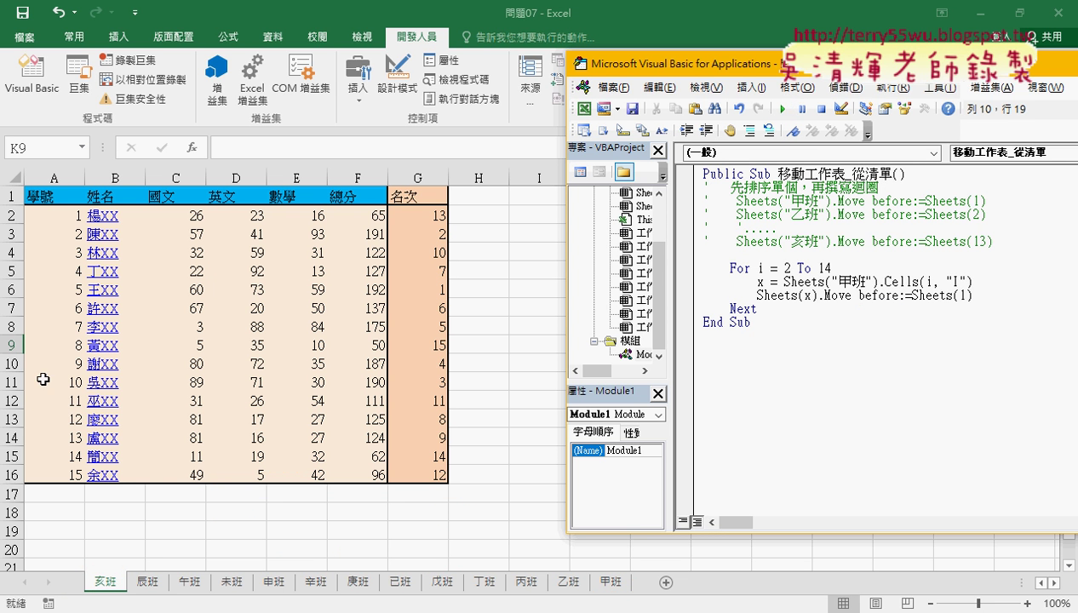
# Change 'before' to 'after' in the Move line, step through the loop with F8, then run to completion
pyautogui.doubleClick(899, 296)
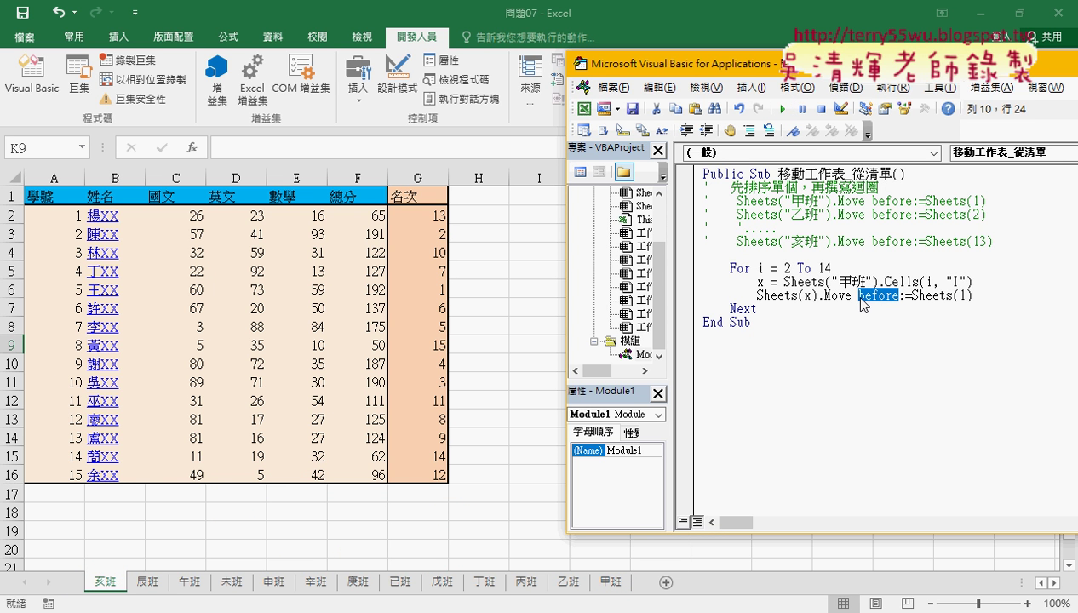
pyautogui.write('a')
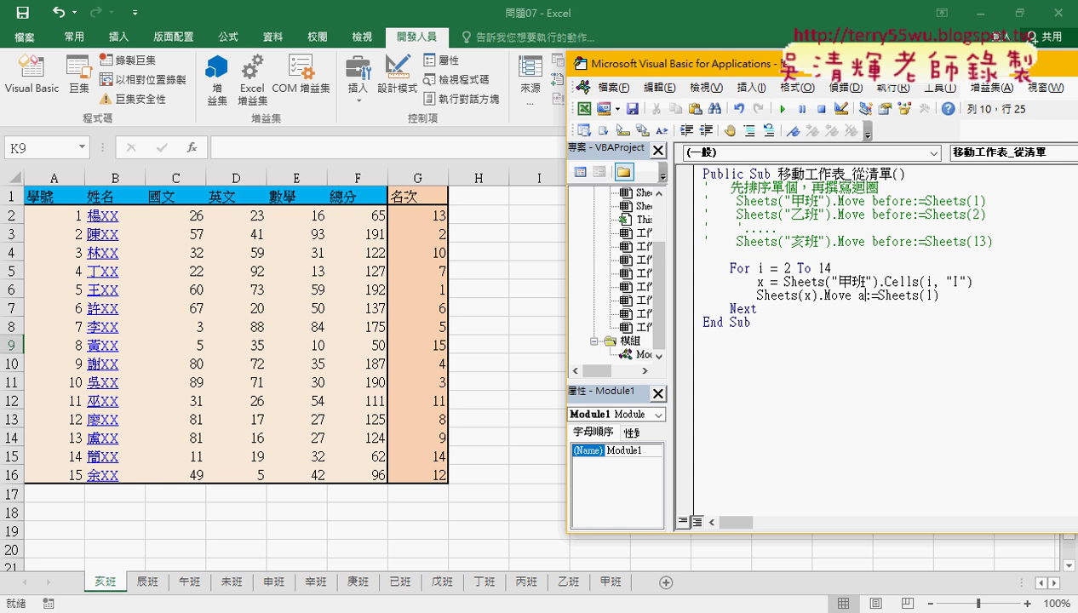
pyautogui.write('fter')
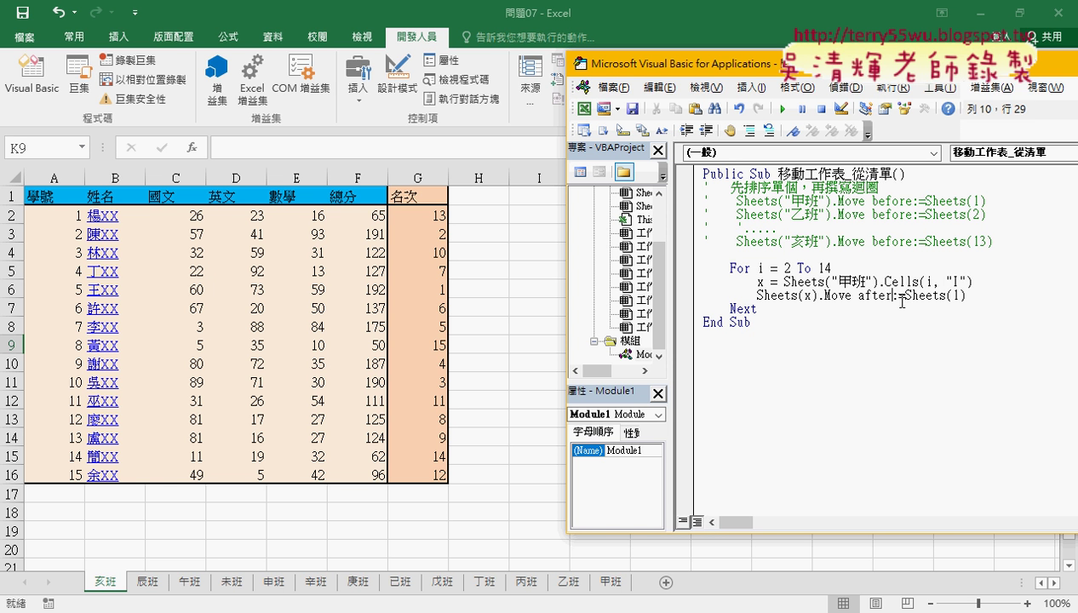
pyautogui.press('F8')
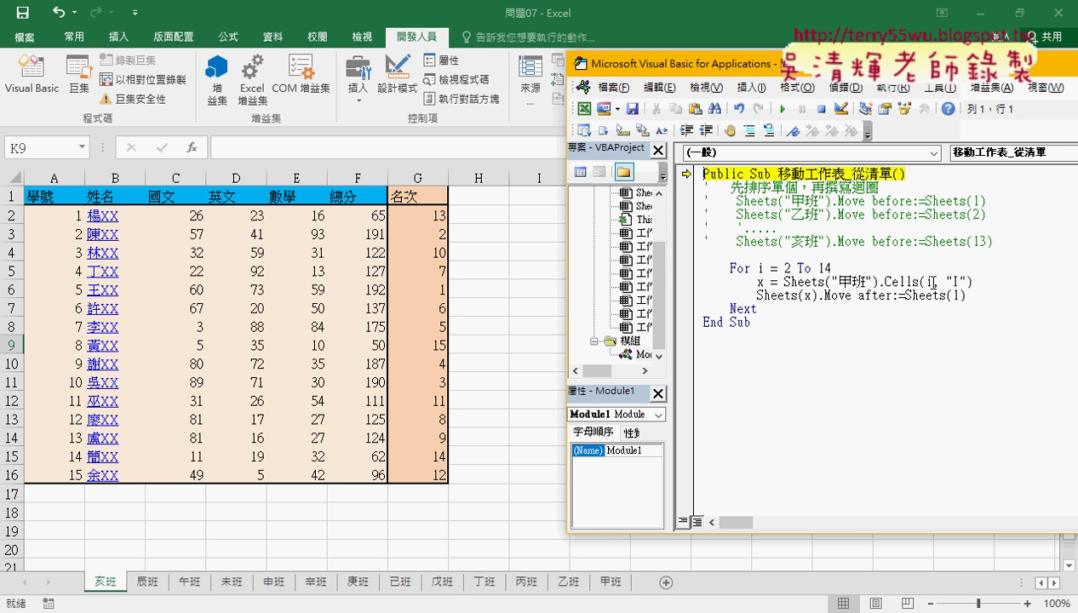
pyautogui.press('F8')
pyautogui.press('F8')
pyautogui.press('F8')
pyautogui.moveTo(934, 281)
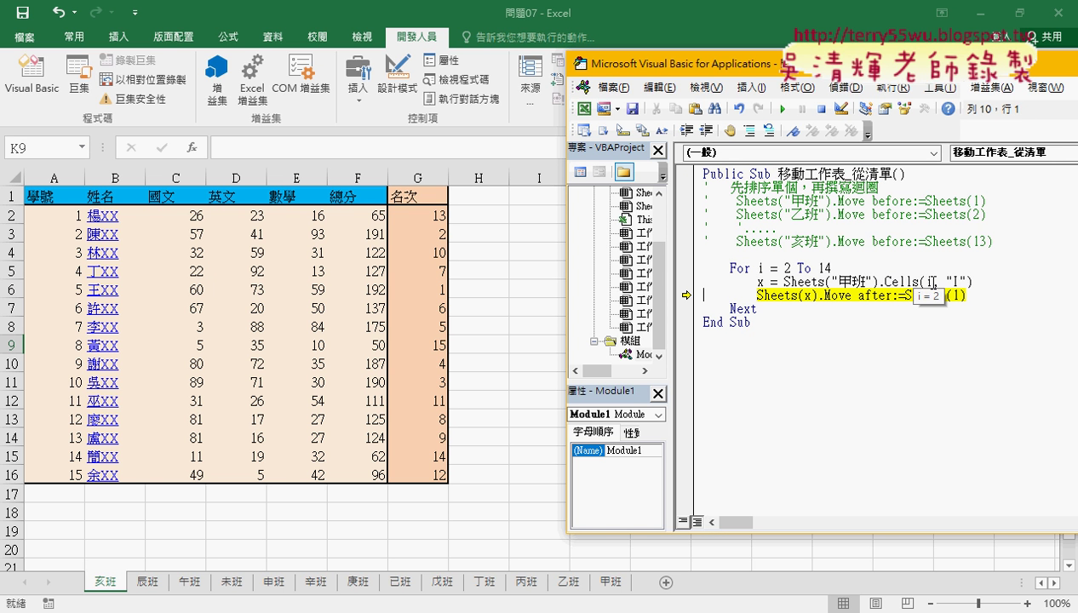
pyautogui.press('F8')
pyautogui.press('F8')
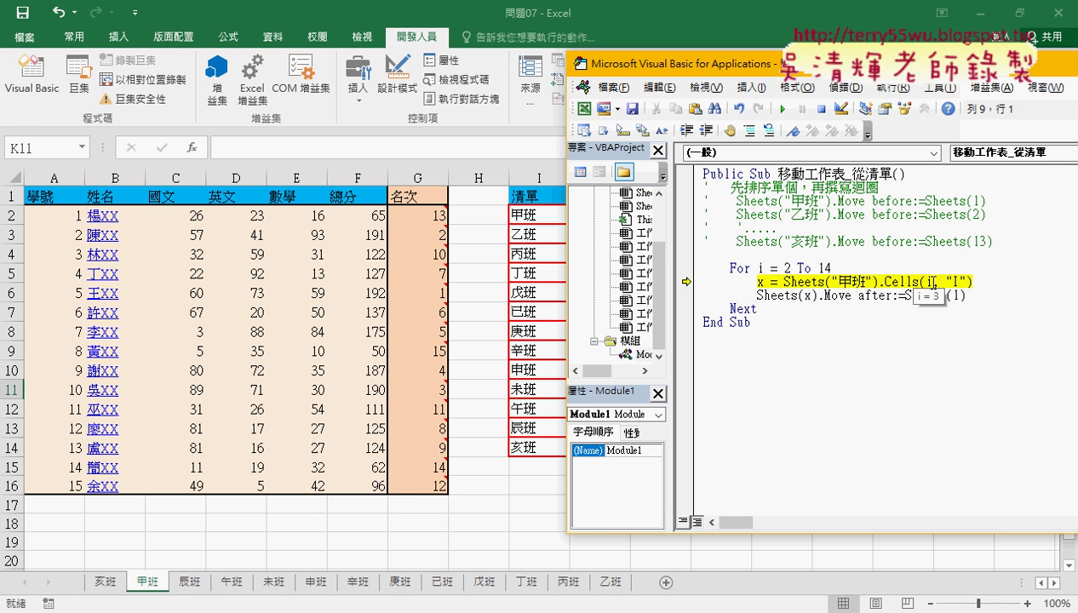
pyautogui.press('F8')
pyautogui.press('F8')
pyautogui.press('F8')
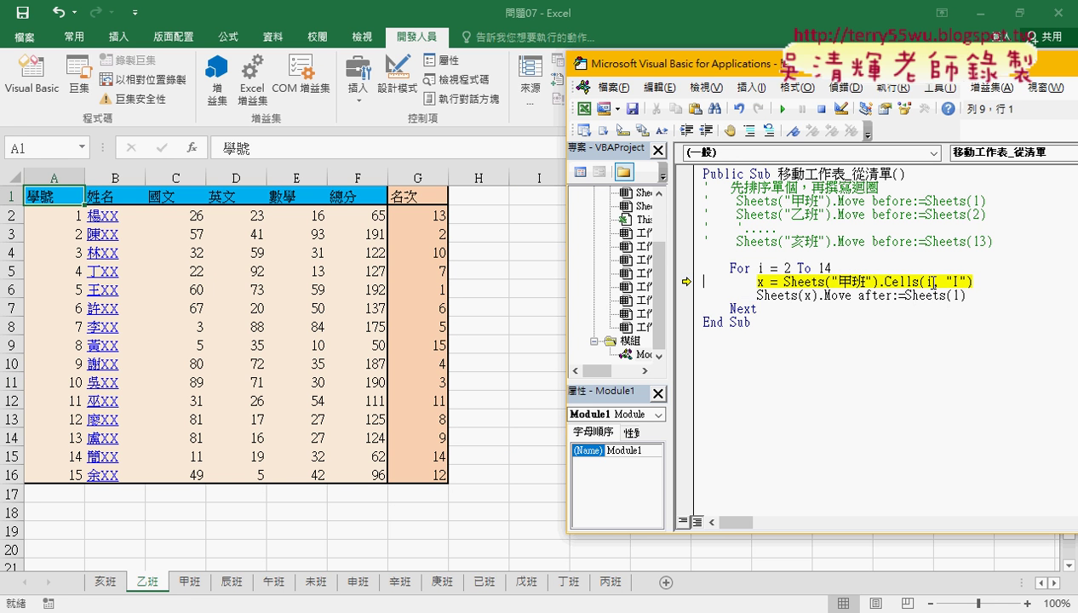
pyautogui.press('F8')
pyautogui.press('F8')
pyautogui.press('F8')
pyautogui.press('F8')
pyautogui.press('F8')
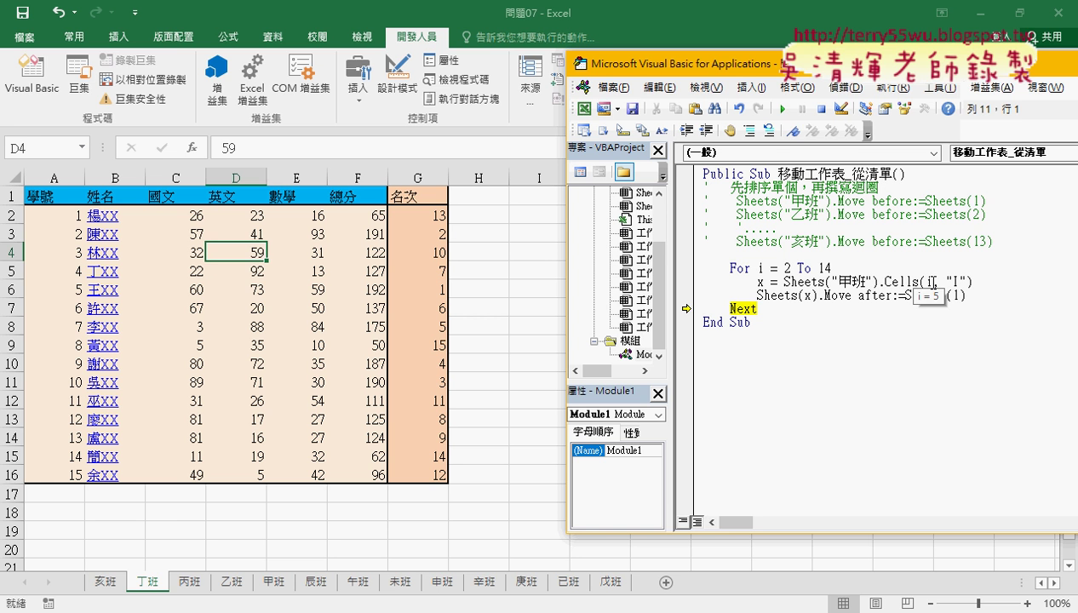
pyautogui.click(783, 111)
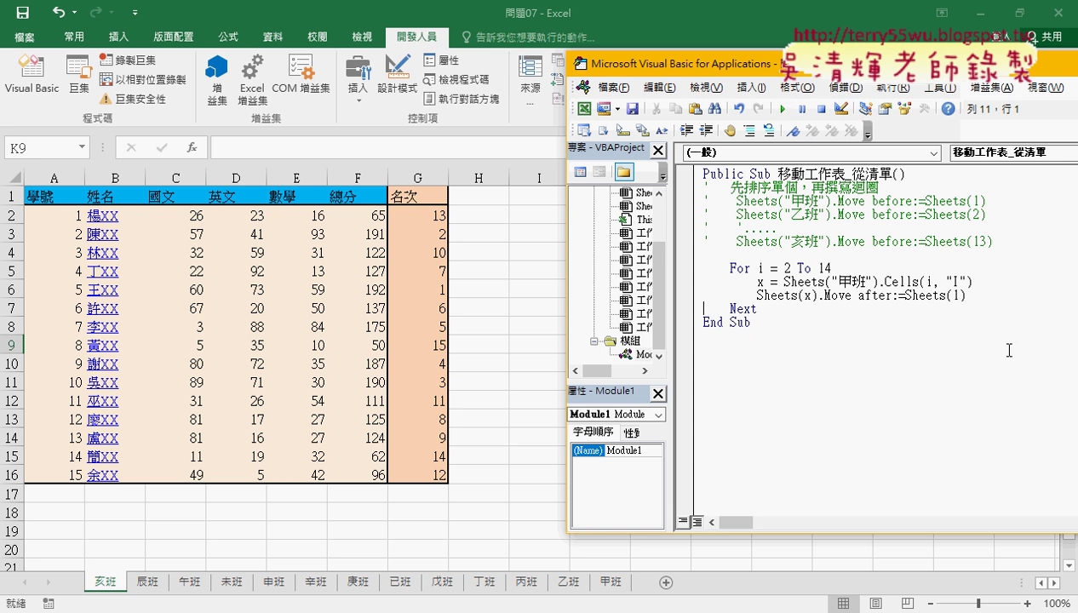
# Change Sheets(1) to Sheets(13) in the Move line and run the macro
pyautogui.click(962, 295)
pyautogui.write('3')
pyautogui.click(868, 295)
pyautogui.click(782, 109)
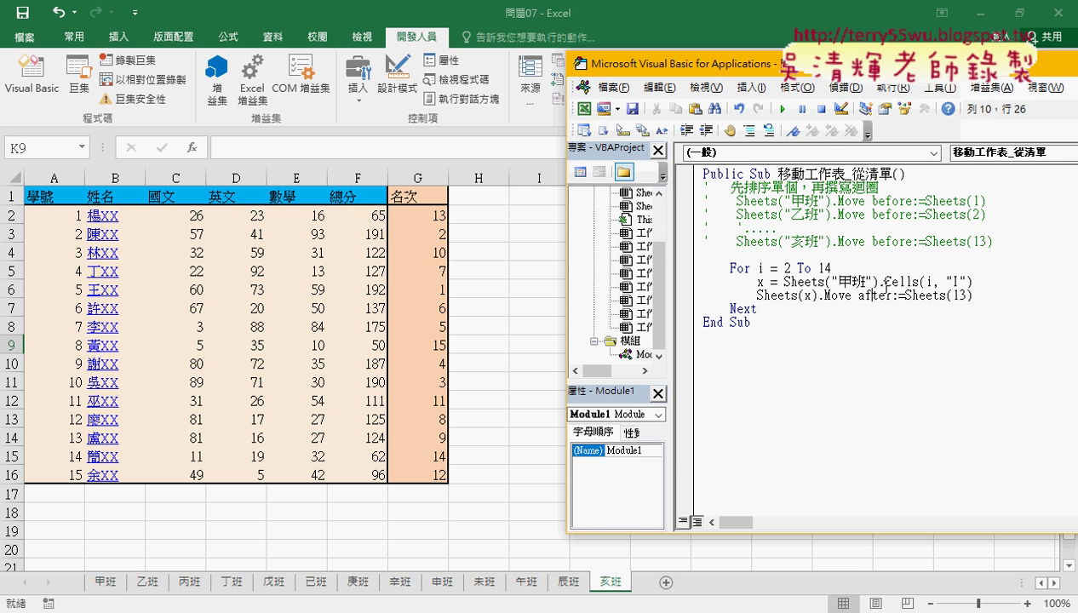
# Highlight the after:=Sheets(13) argument and the 移動工作表 part of the macro name
pyautogui.moveTo(973, 296); pyautogui.dragTo(859, 296)
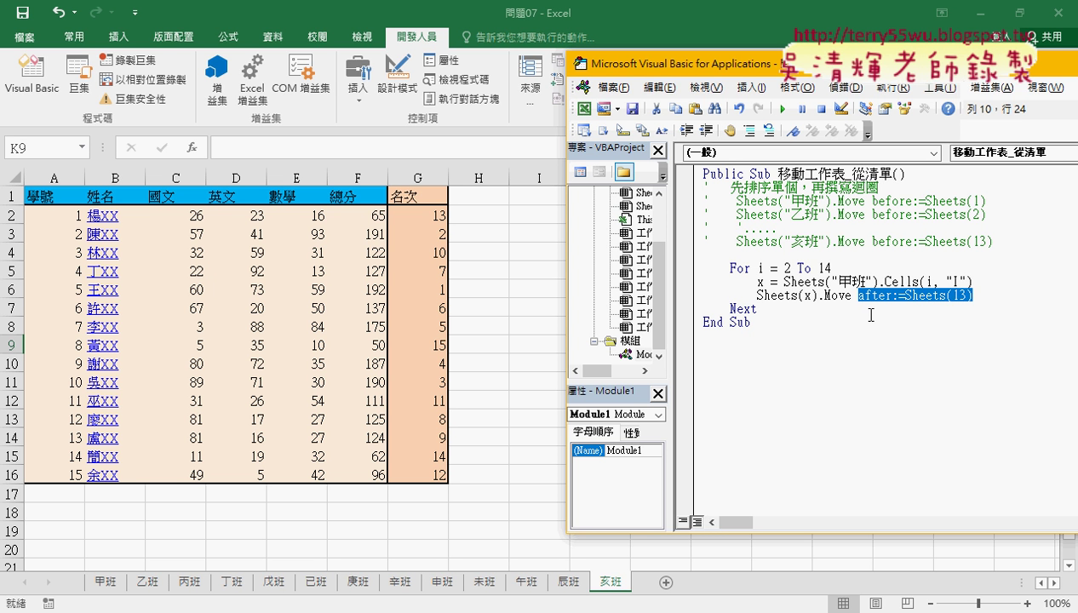
pyautogui.click(809, 316)
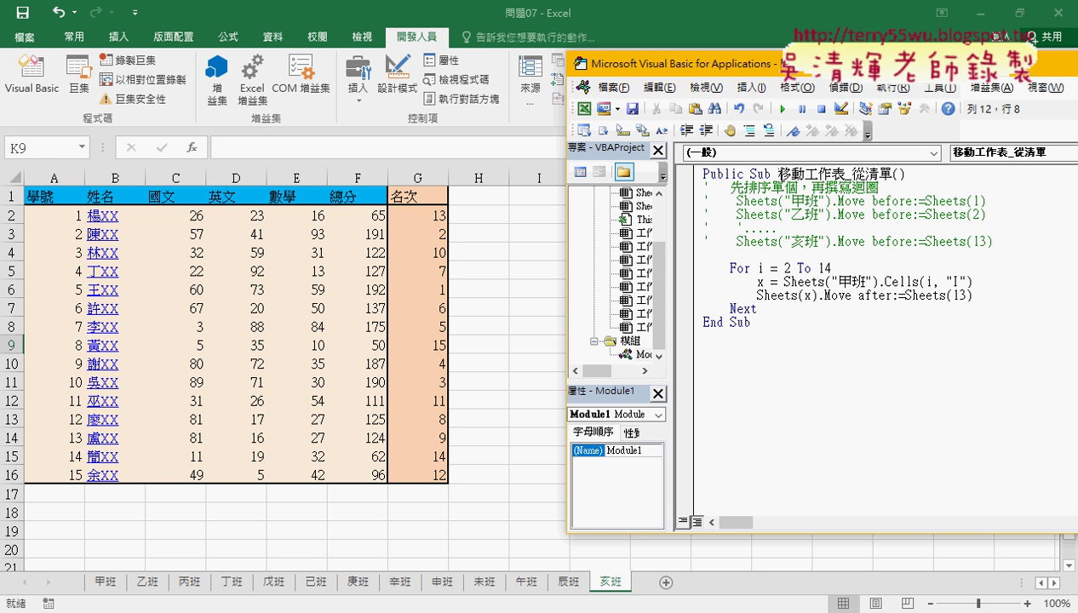
pyautogui.moveTo(778, 174); pyautogui.dragTo(845, 173)
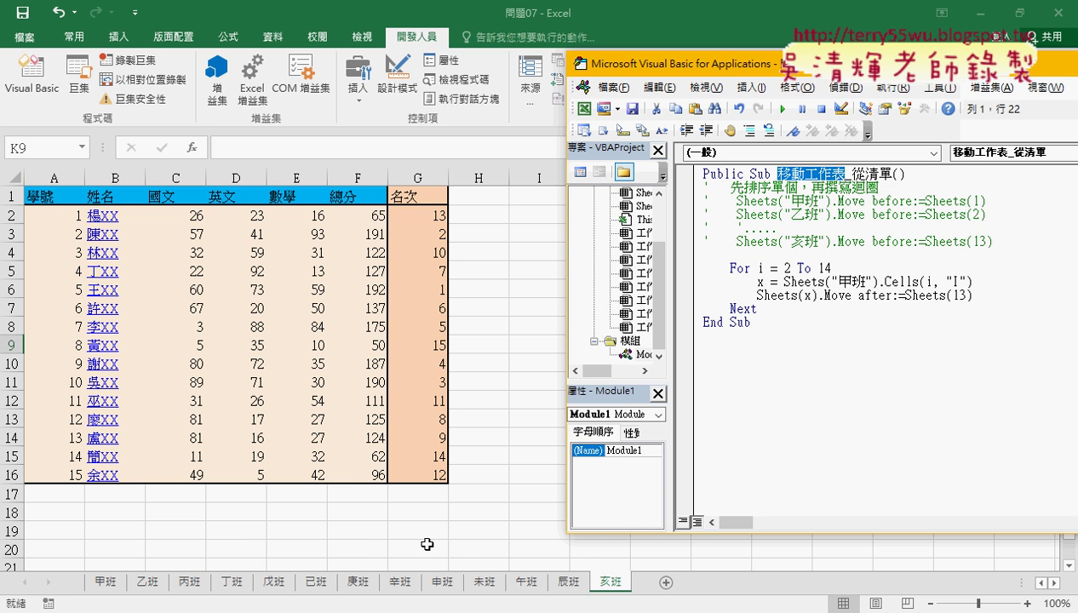
pyautogui.moveTo(268, 612)
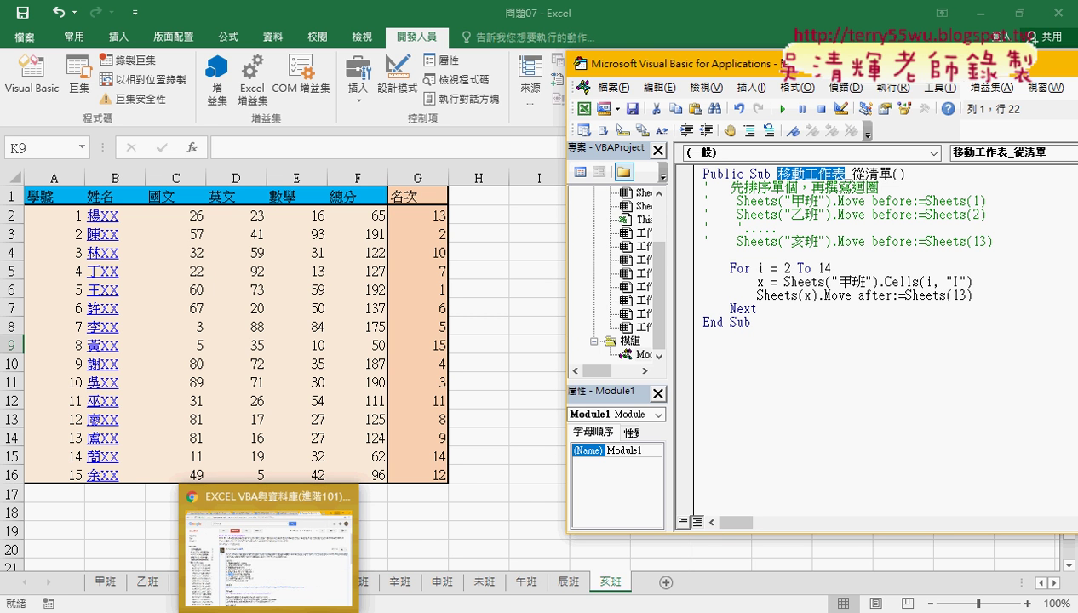
pyautogui.click(268, 549)
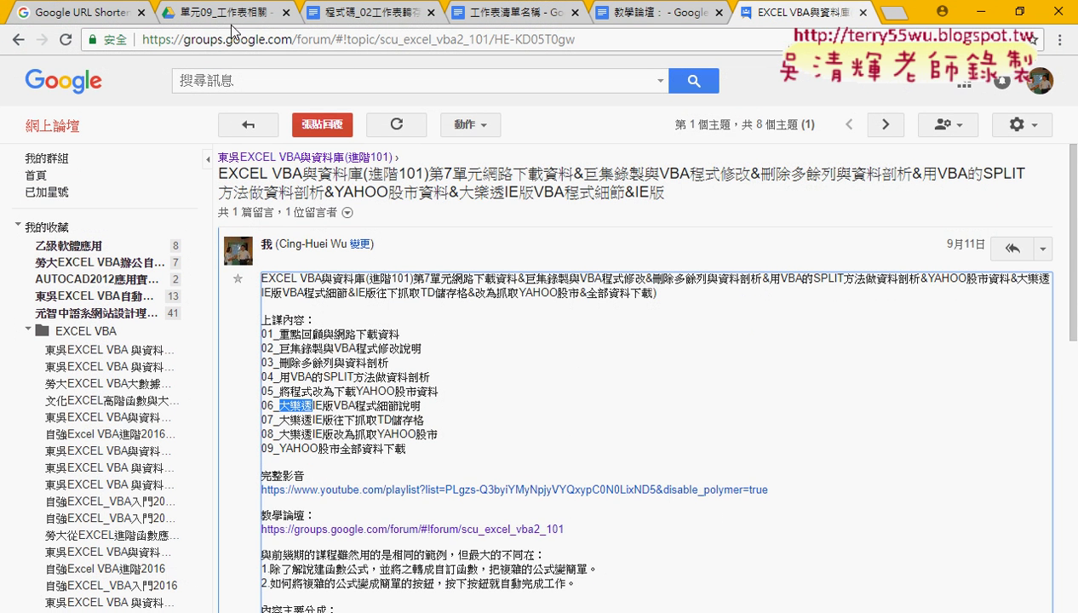
pyautogui.click(229, 24)
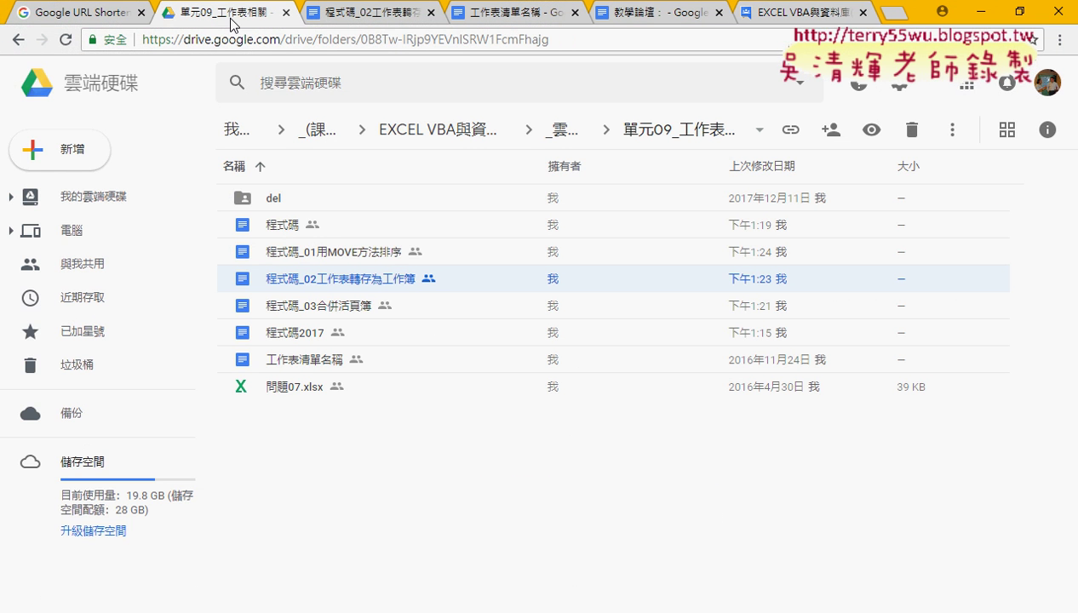
pyautogui.doubleClick(367, 290)
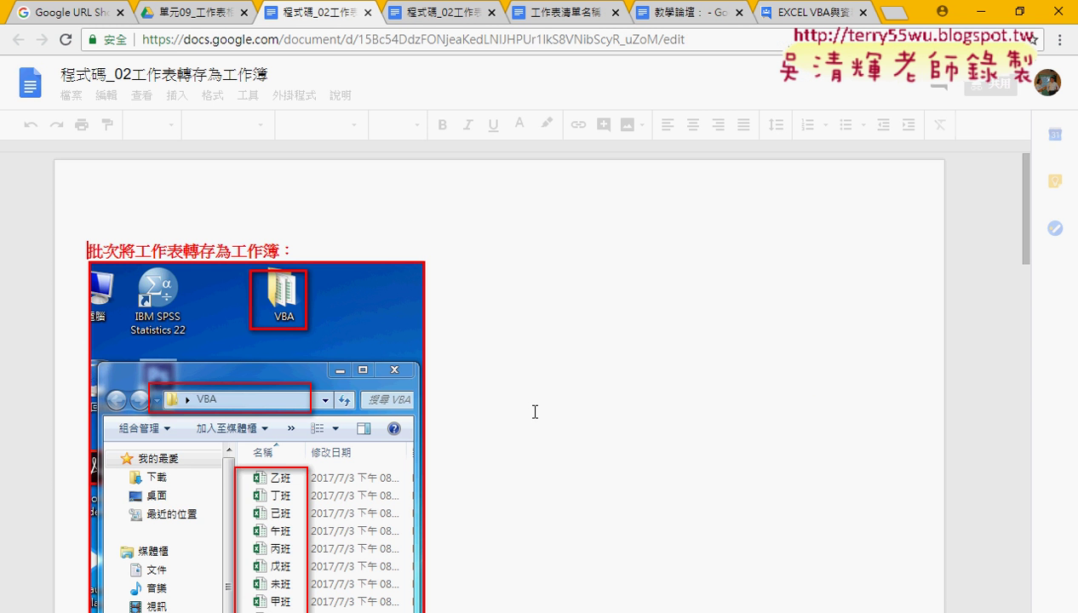
pyautogui.scroll(-2, 526, 409)
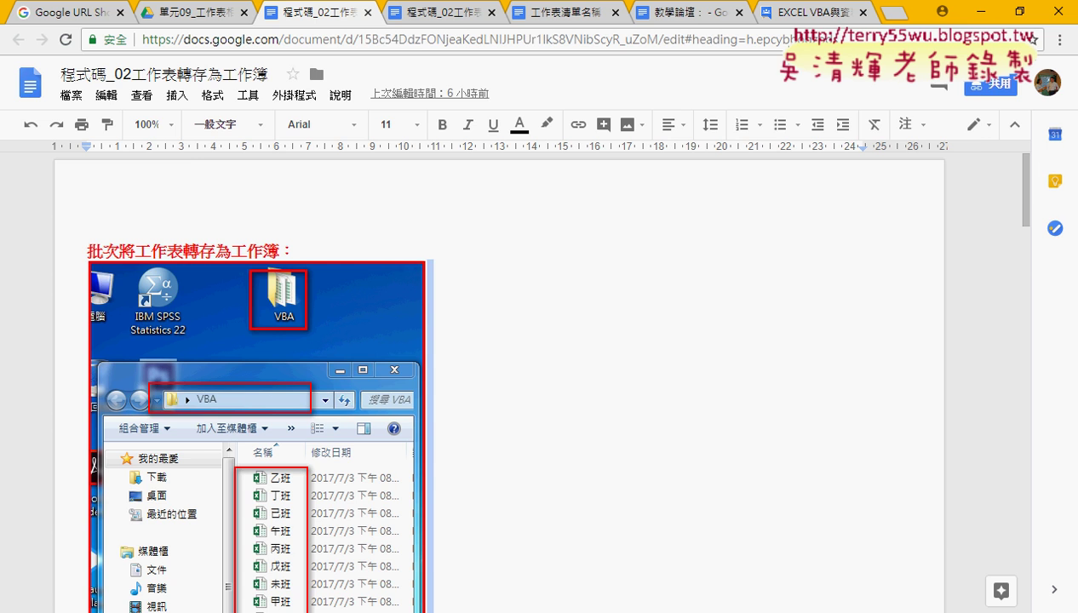
pyautogui.click(979, 11)
# Minimize Excel and Explorer, then create a new desktop folder named VBA
pyautogui.click(993, 35)
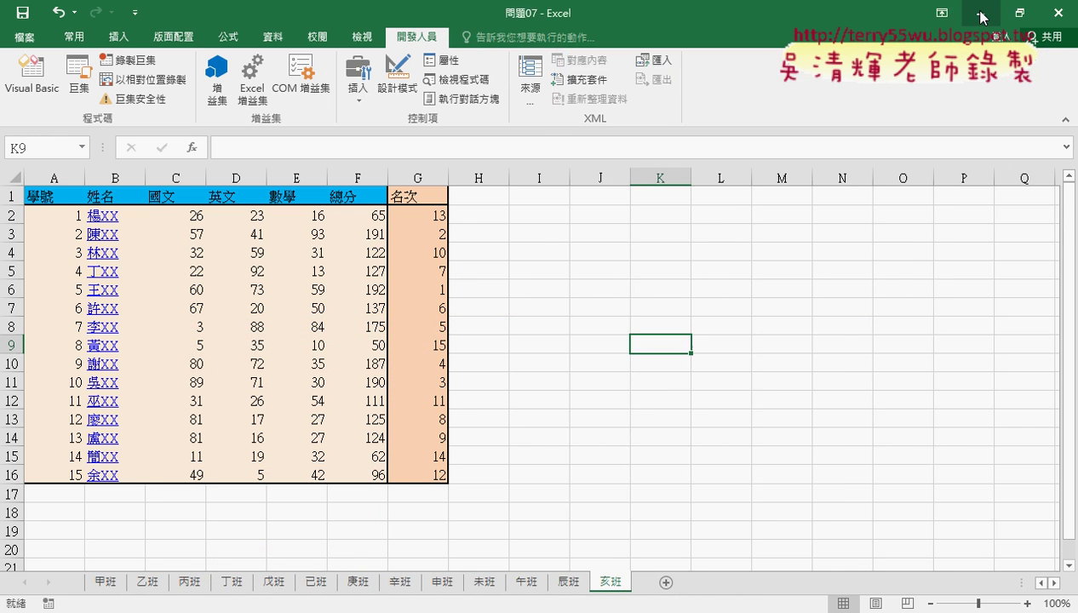
pyautogui.click(979, 13)
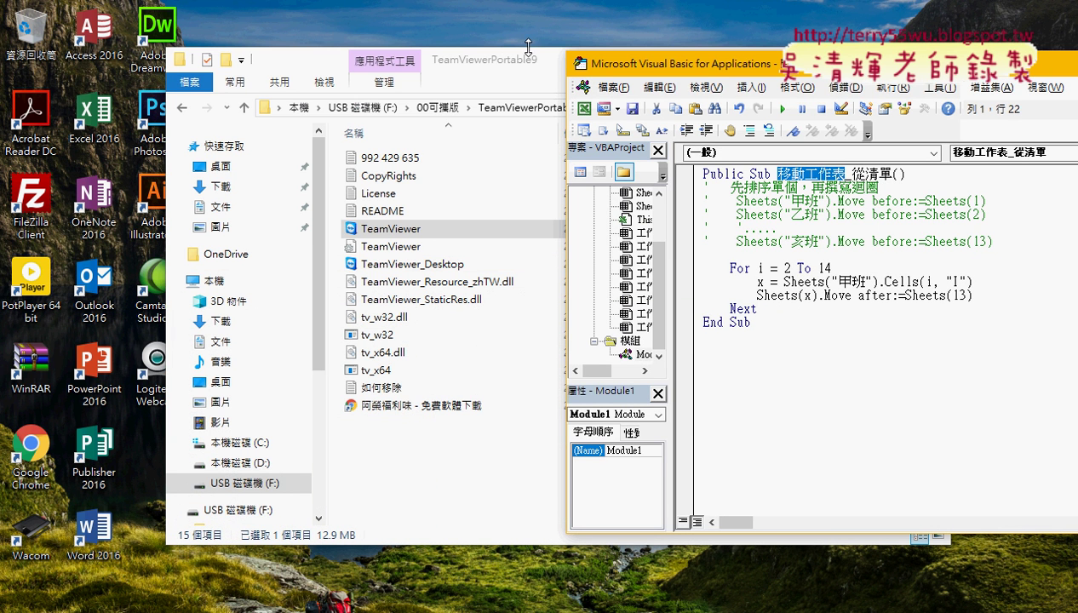
pyautogui.click(528, 53)
pyautogui.click(970, 59)
pyautogui.rightClick(214, 461)
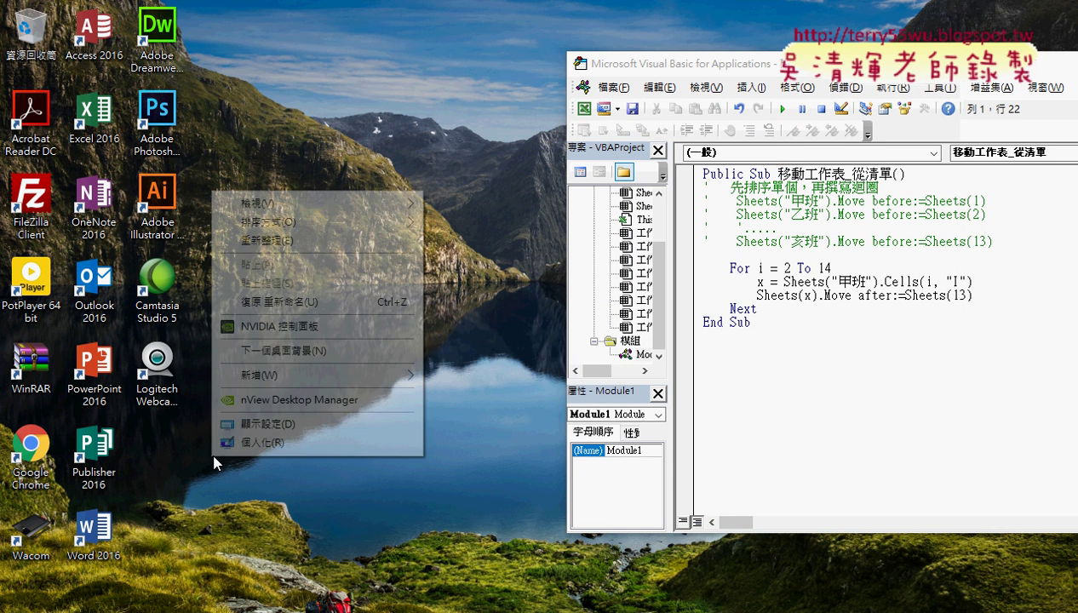
pyautogui.click(452, 377)
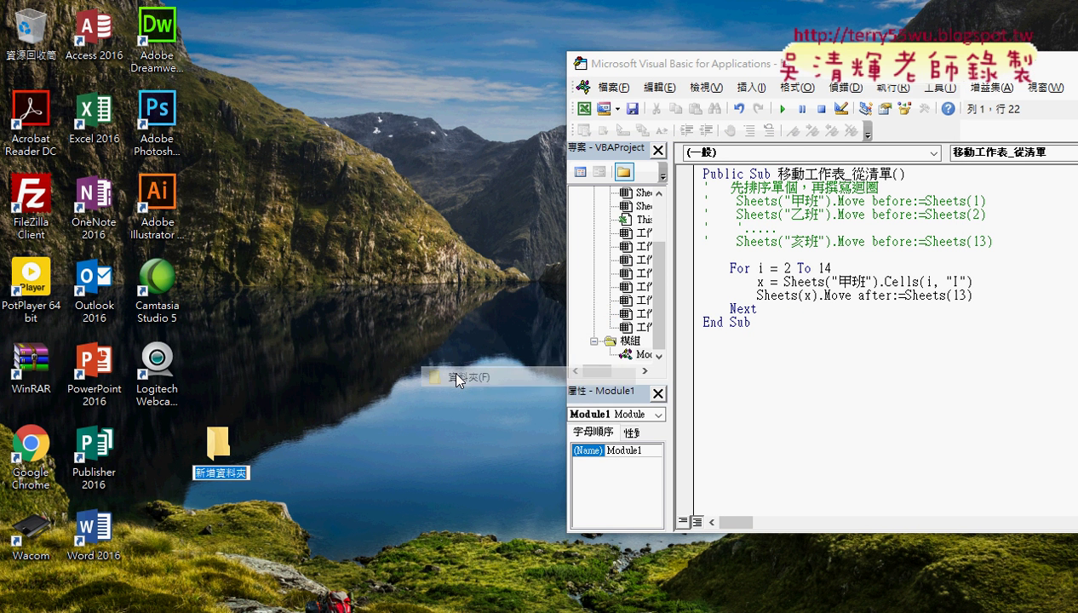
pyautogui.write('VBA')
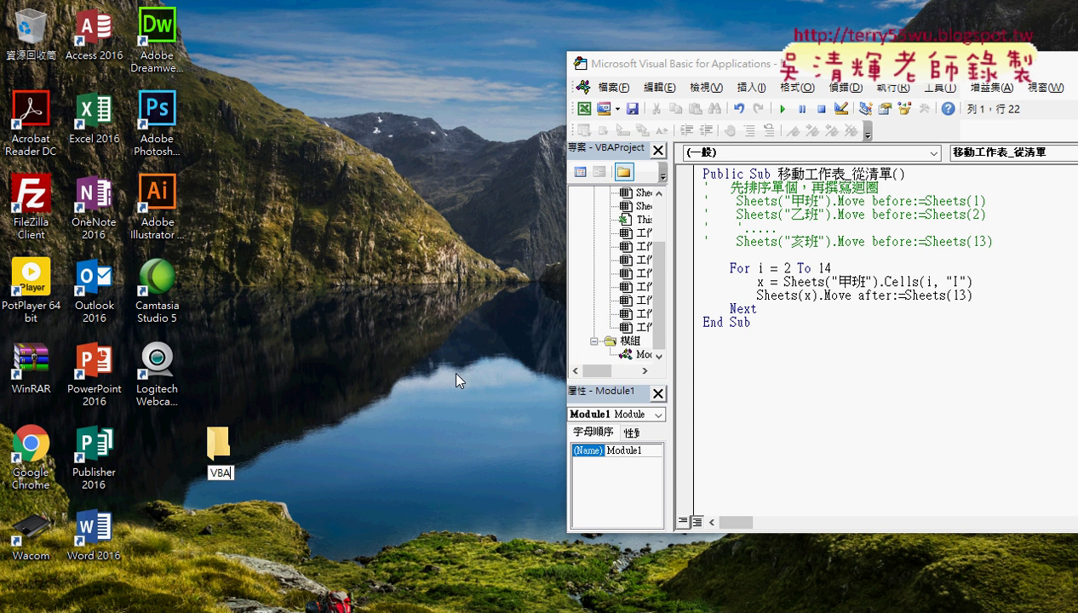
pyautogui.press('Return')
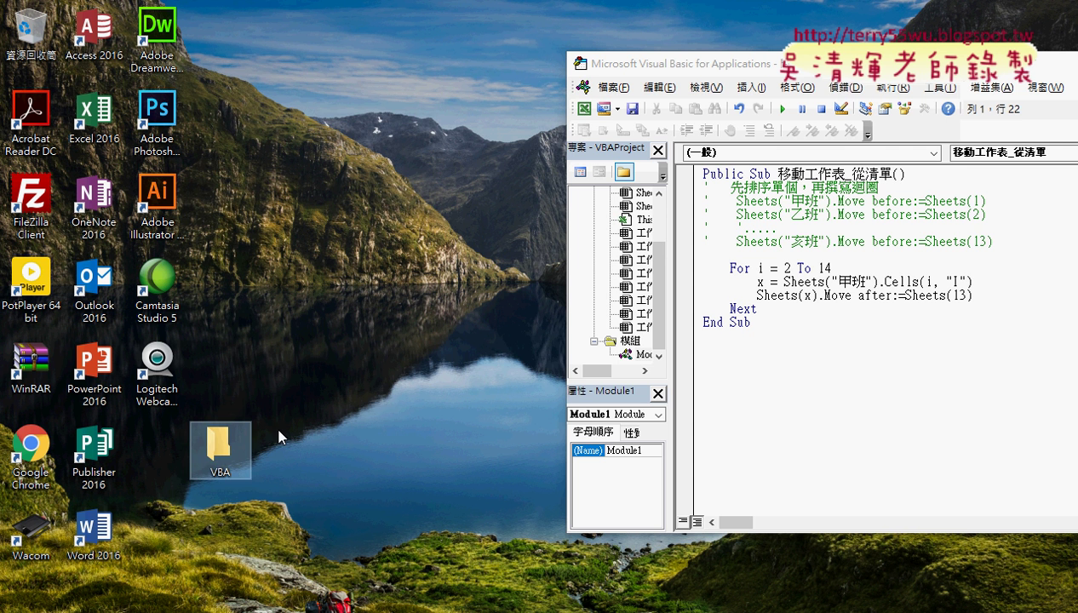
# Open the VBA folder, resize and move its window, then bring 問題07 back to the front
pyautogui.doubleClick(220, 447)
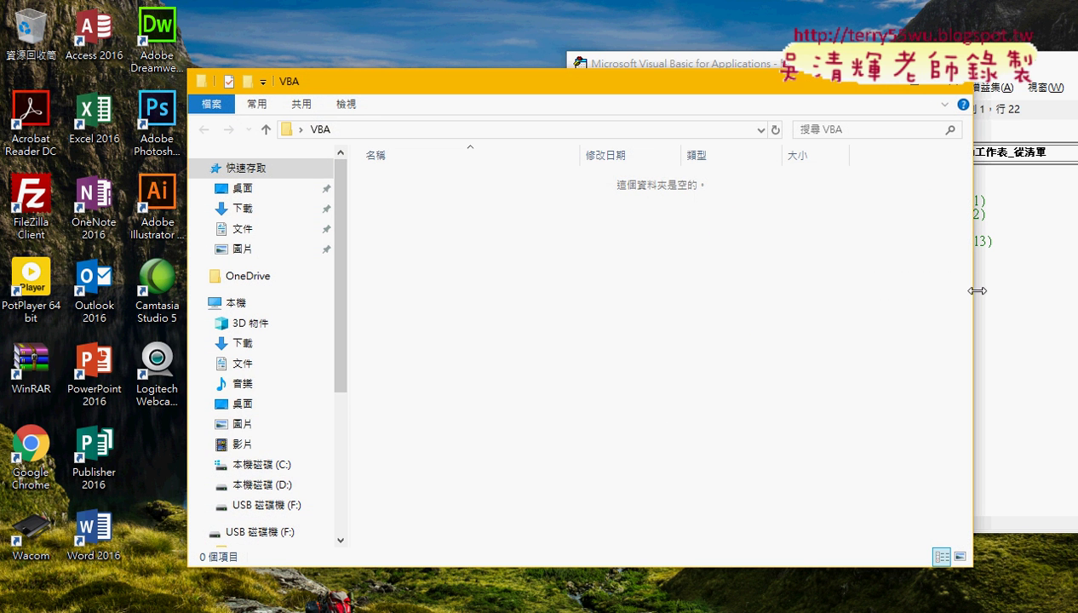
pyautogui.moveTo(972, 287); pyautogui.dragTo(712, 283)
pyautogui.moveTo(452, 90); pyautogui.dragTo(281, 58)
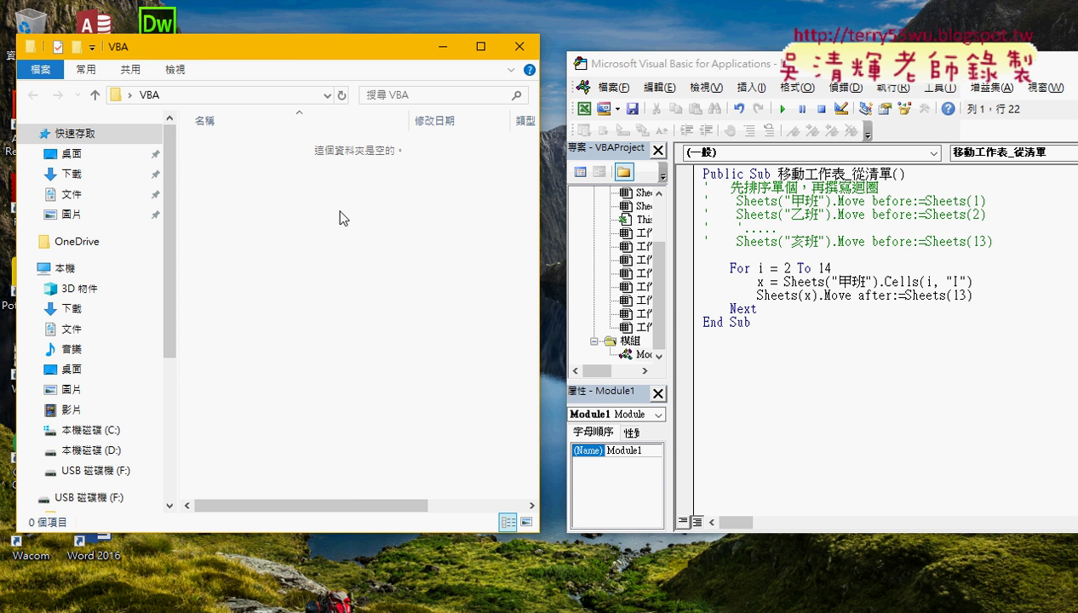
pyautogui.click(351, 608)
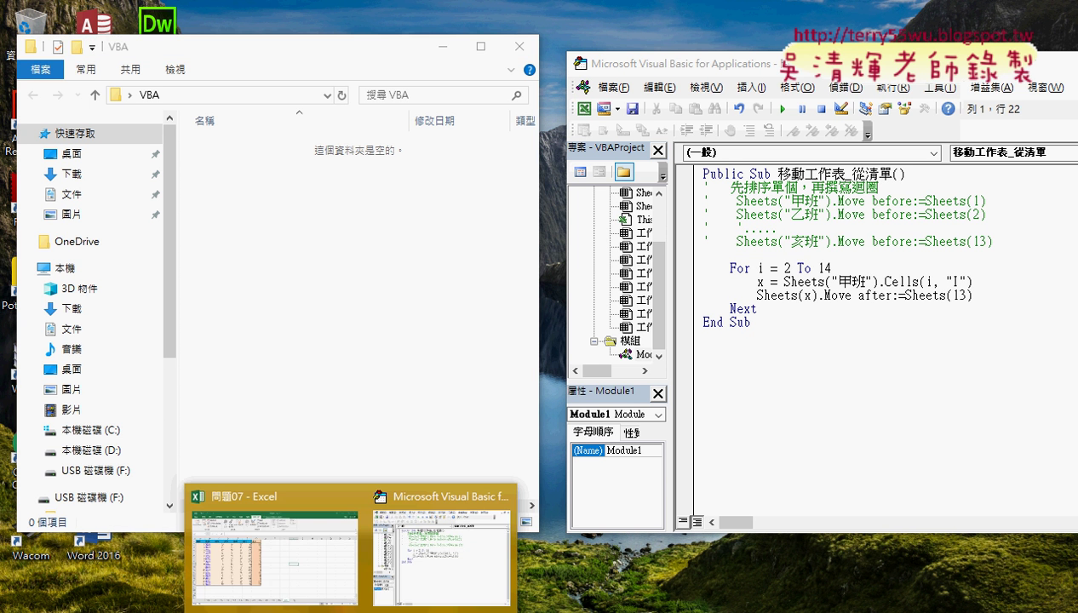
pyautogui.click(309, 543)
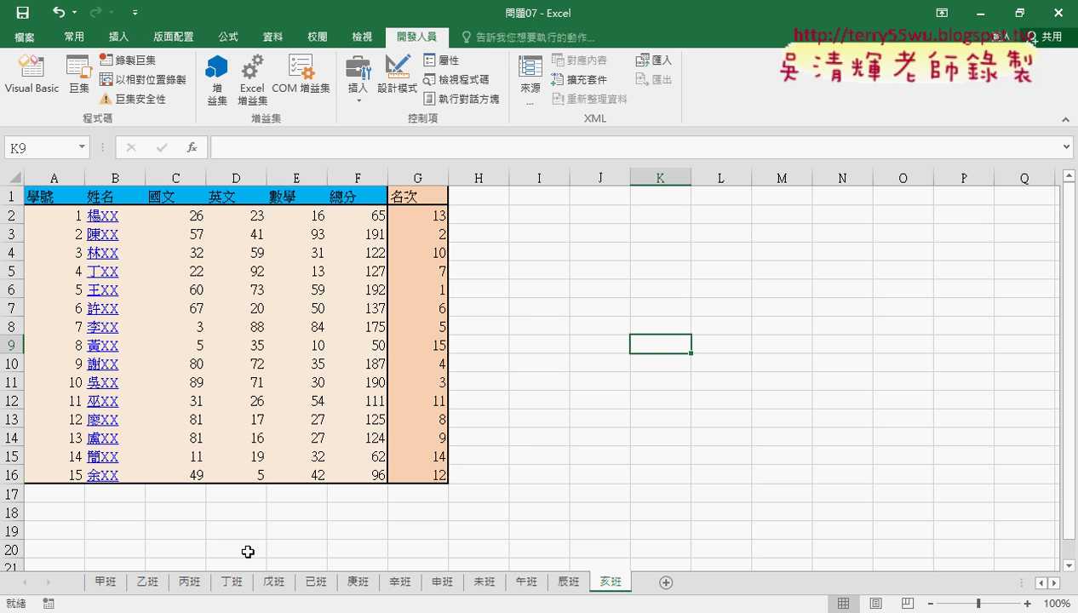
# Switch to the 甲班 sheet showing the 清單 list of 13 class names in column I
pyautogui.click(109, 582)
pyautogui.moveTo(147, 582); pyautogui.dragTo(38, 576)
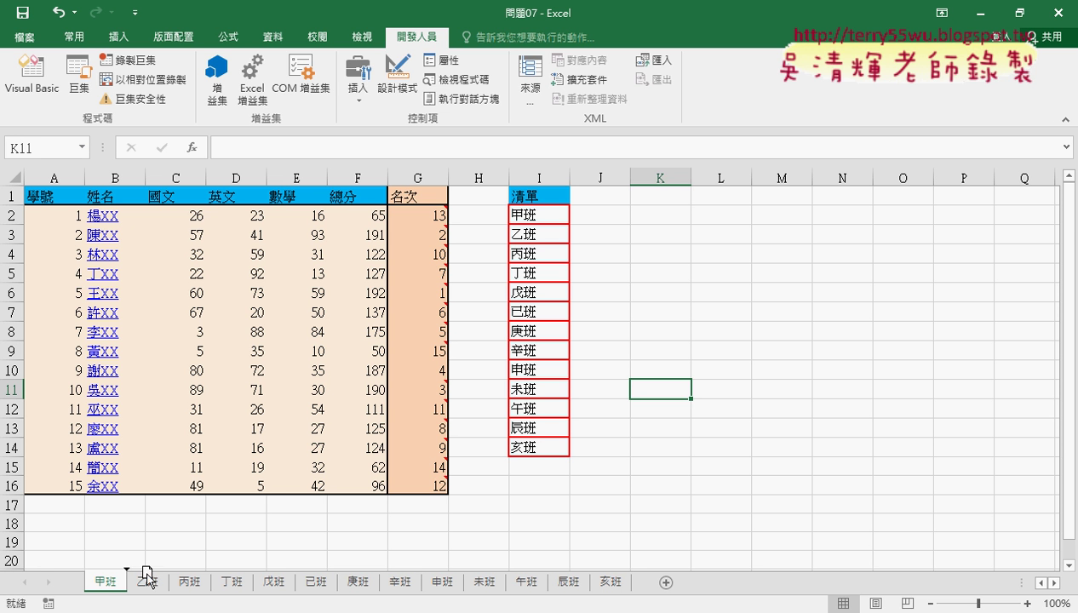
pyautogui.moveTo(38, 577)
pyautogui.mouseDown()
pyautogui.moveTo(24, 586)
pyautogui.moveTo(106, 587)
pyautogui.mouseUp()
# Copy the 甲班 sheet to (新活頁簿) via 移動或複製 with 建立複本 ticked
pyautogui.rightClick(112, 586)
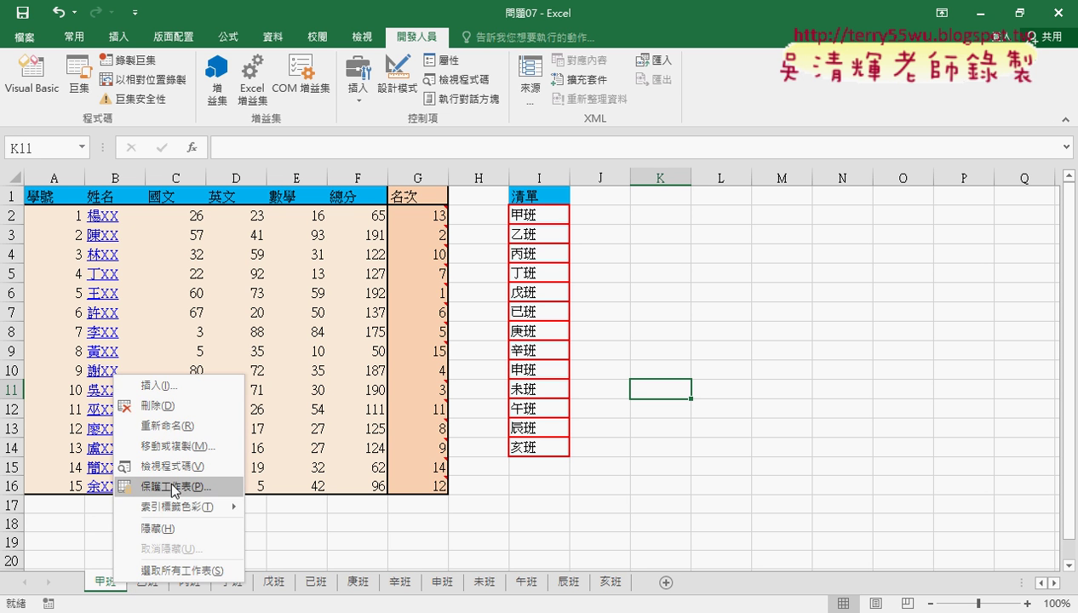
pyautogui.click(188, 450)
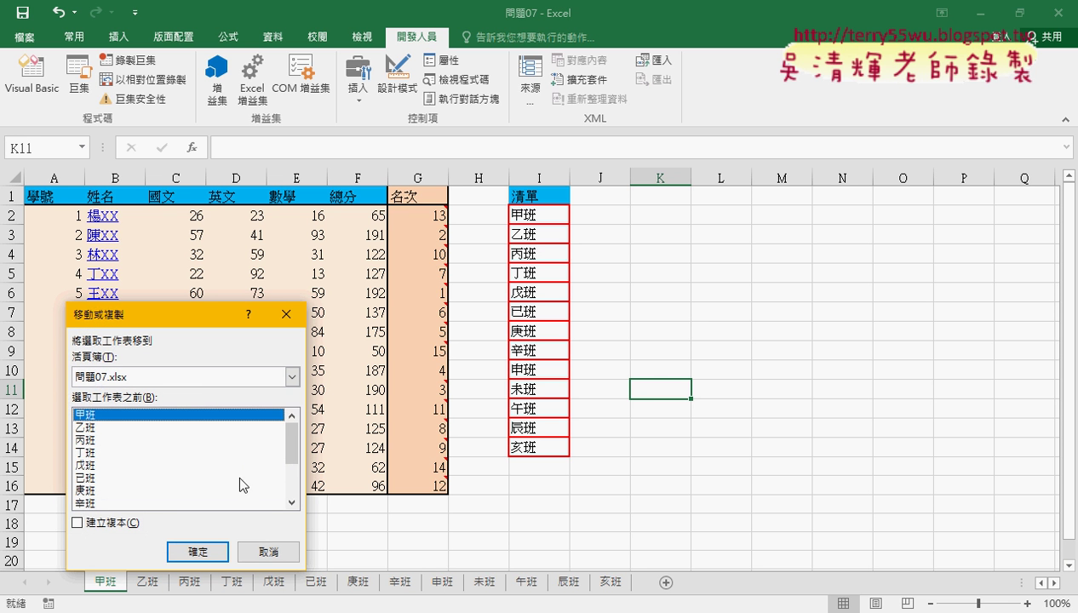
pyautogui.moveTo(292, 452); pyautogui.dragTo(293, 499)
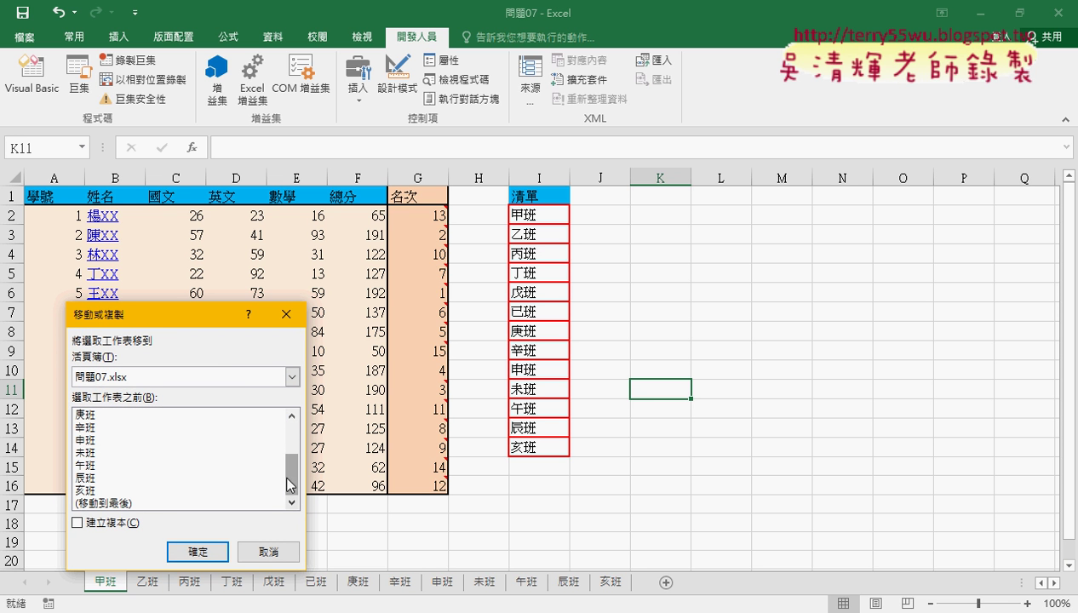
pyautogui.click(240, 380)
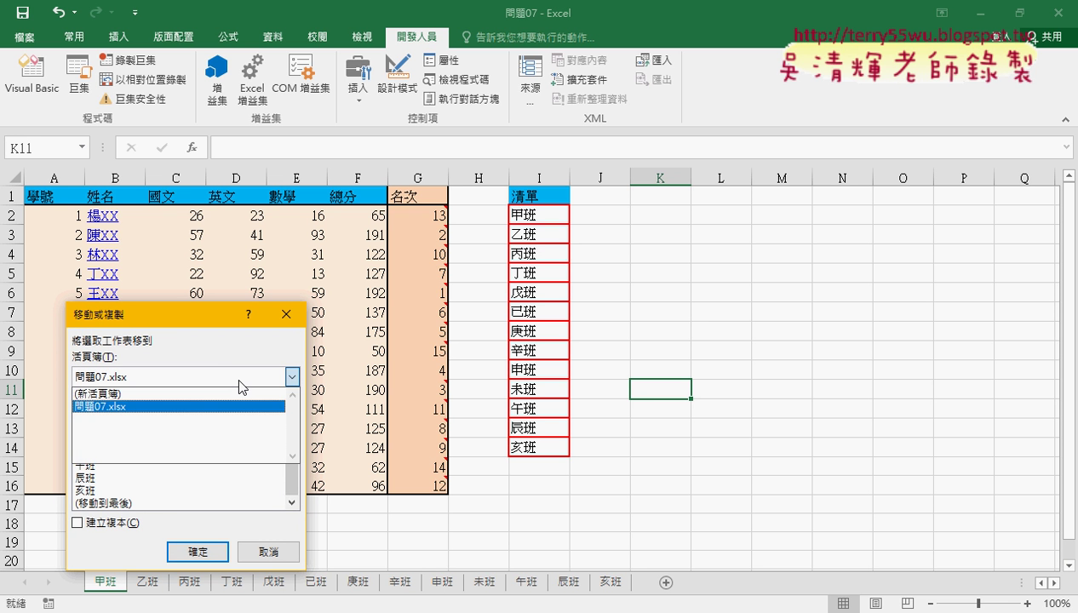
pyautogui.click(181, 395)
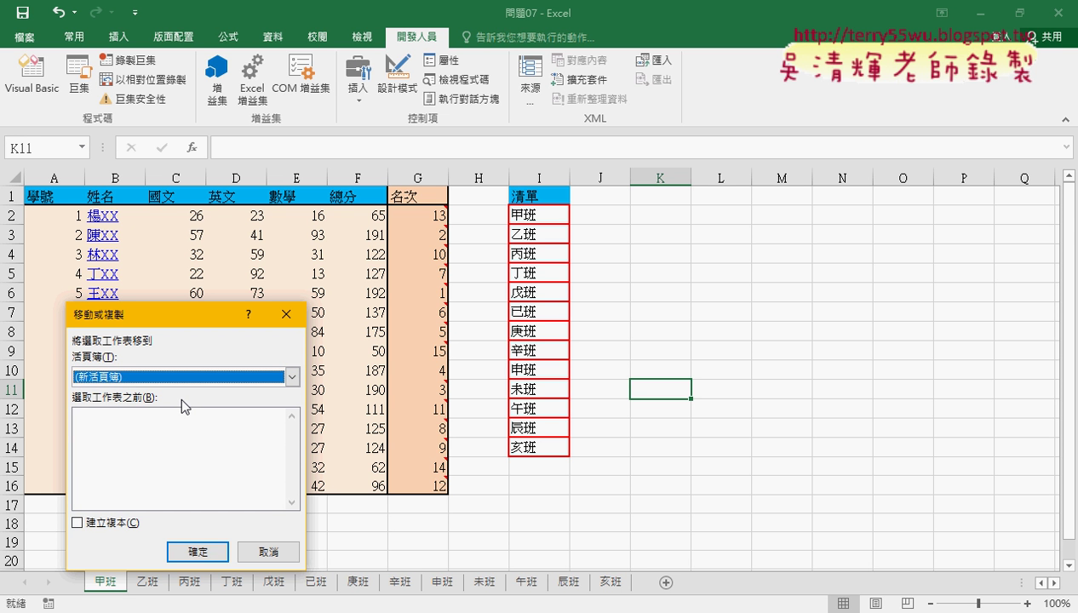
pyautogui.moveTo(196, 314); pyautogui.dragTo(533, 215)
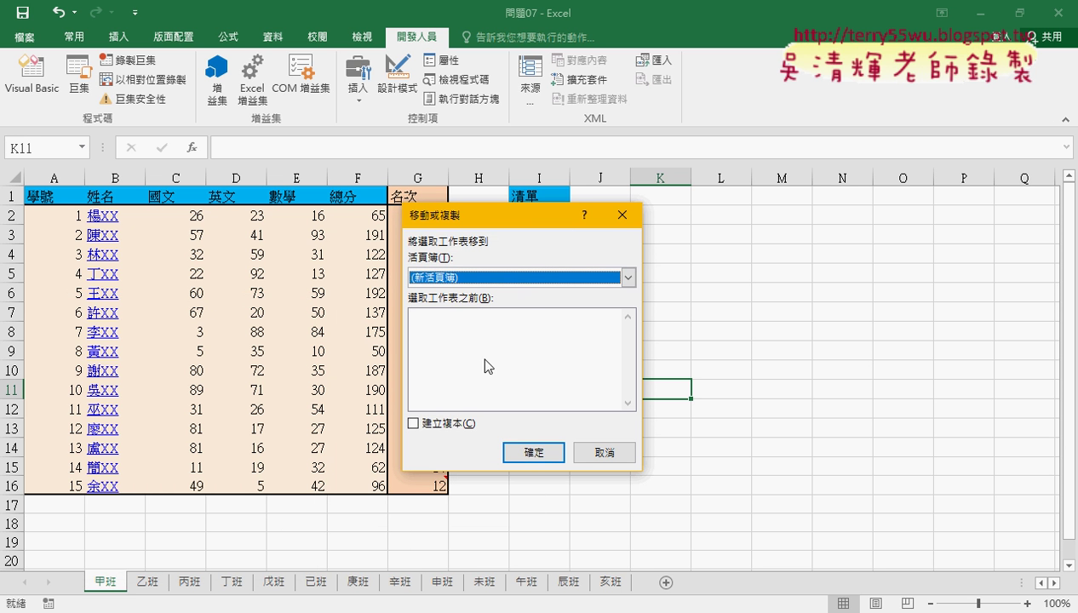
pyautogui.click(414, 423)
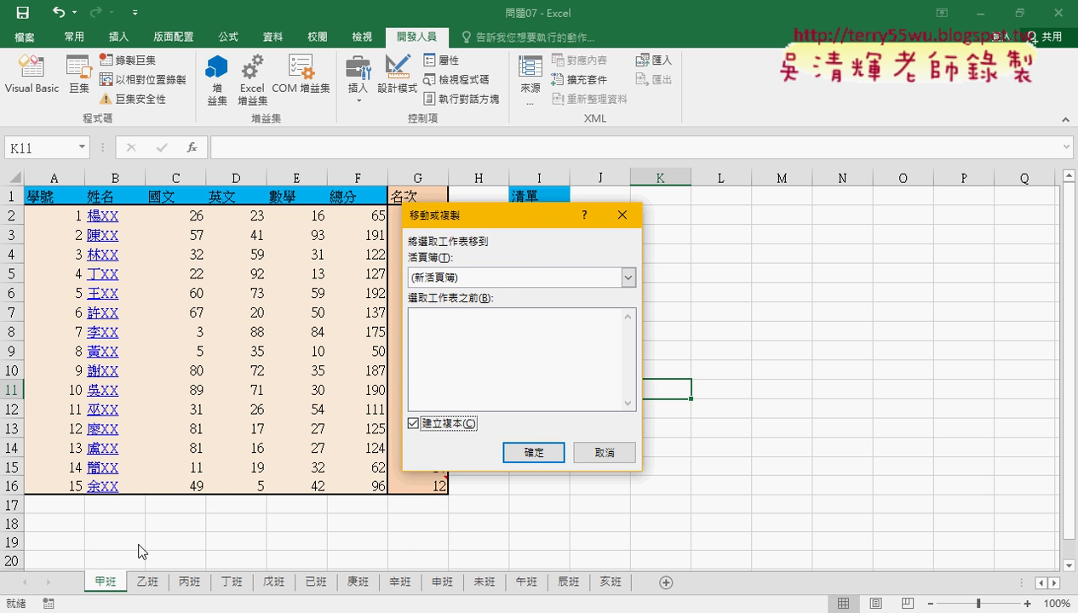
pyautogui.click(536, 454)
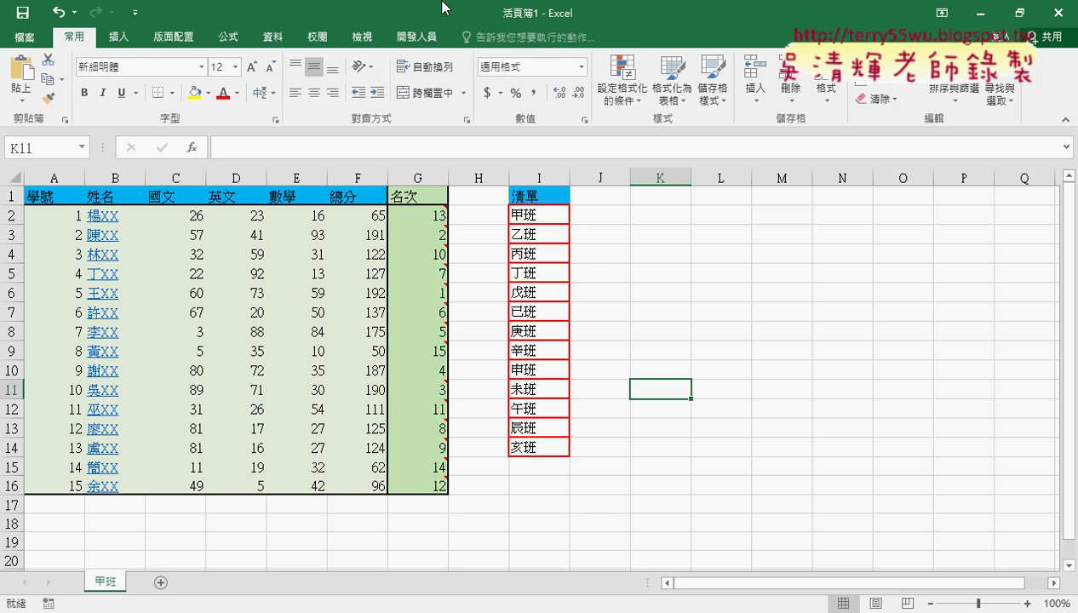
# Restore 活頁簿1 to a smaller window and position it over the 問題07 workbook
pyautogui.doubleClick(441, 11)
pyautogui.moveTo(441, 10); pyautogui.dragTo(364, 51)
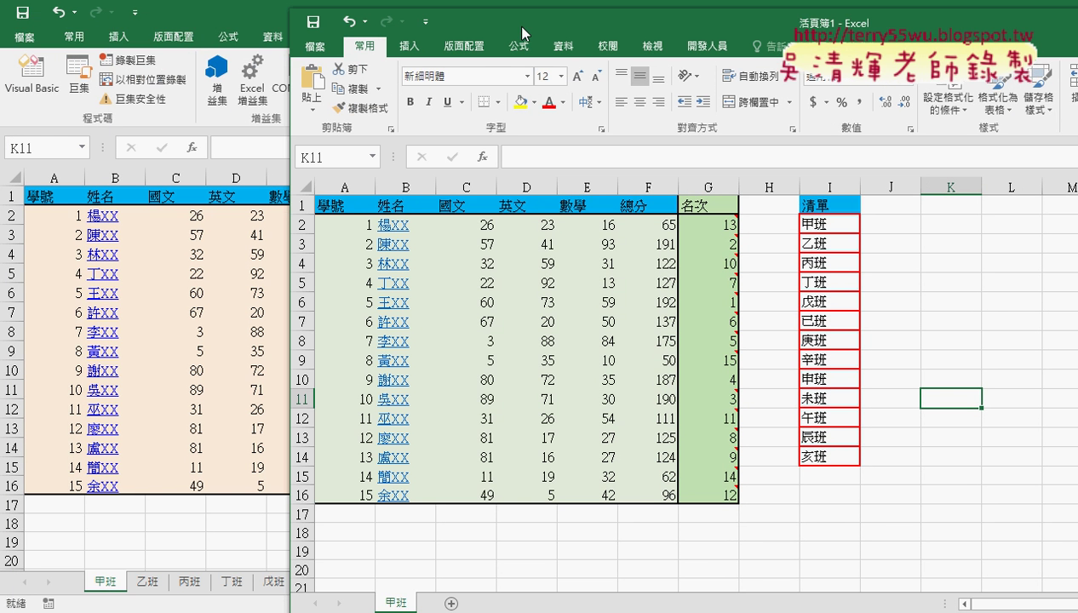
pyautogui.moveTo(288, 39); pyautogui.dragTo(423, 94)
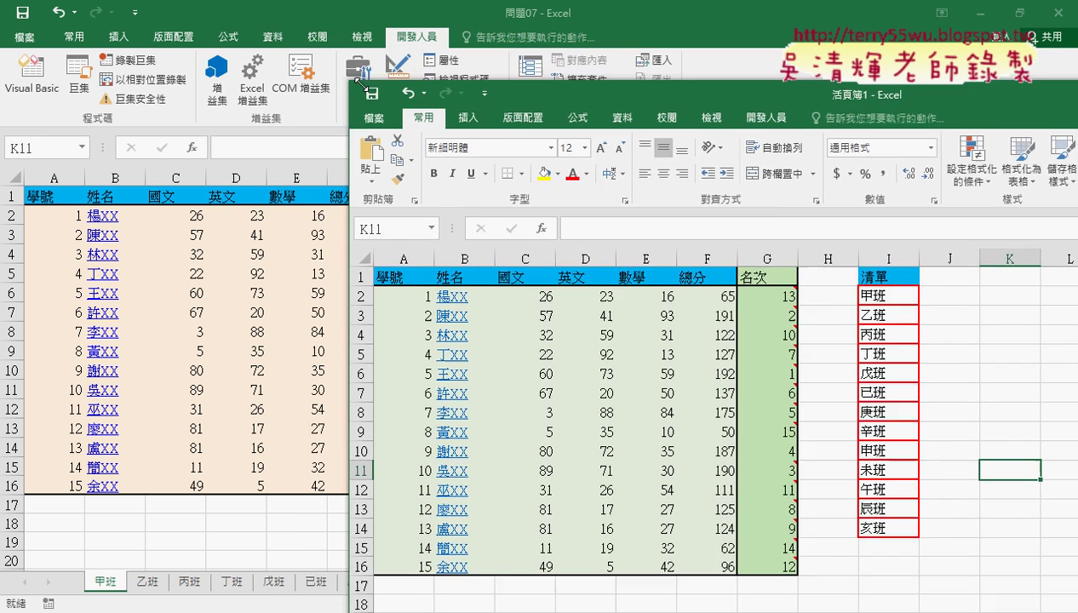
pyautogui.moveTo(625, 102); pyautogui.dragTo(397, 47)
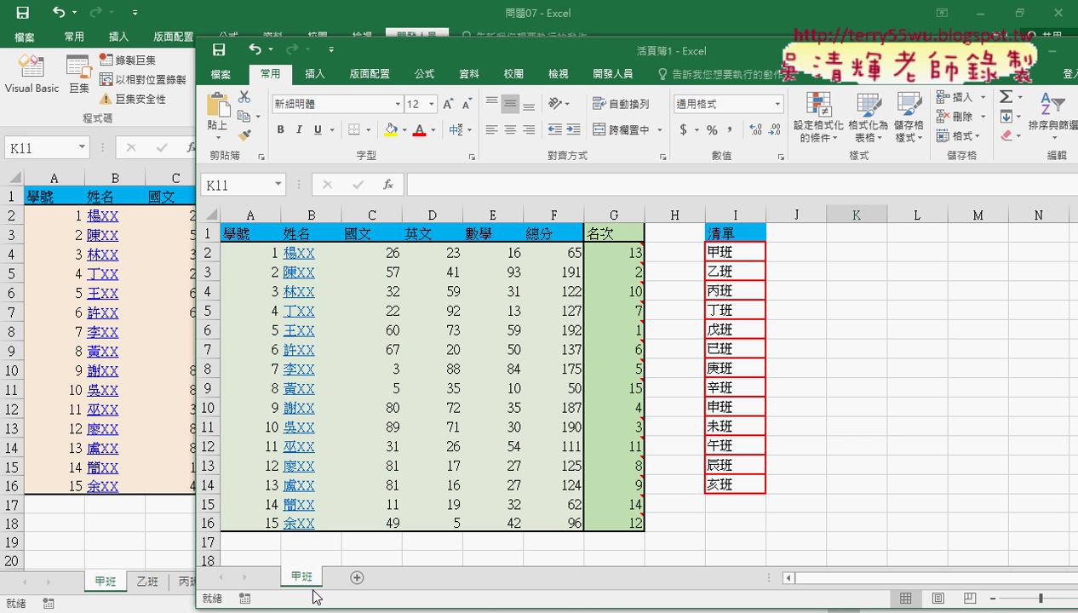
# Save 活頁簿1 through Save As into Desktop\VBA with the file name 甲班
pyautogui.click(223, 74)
pyautogui.click(249, 247)
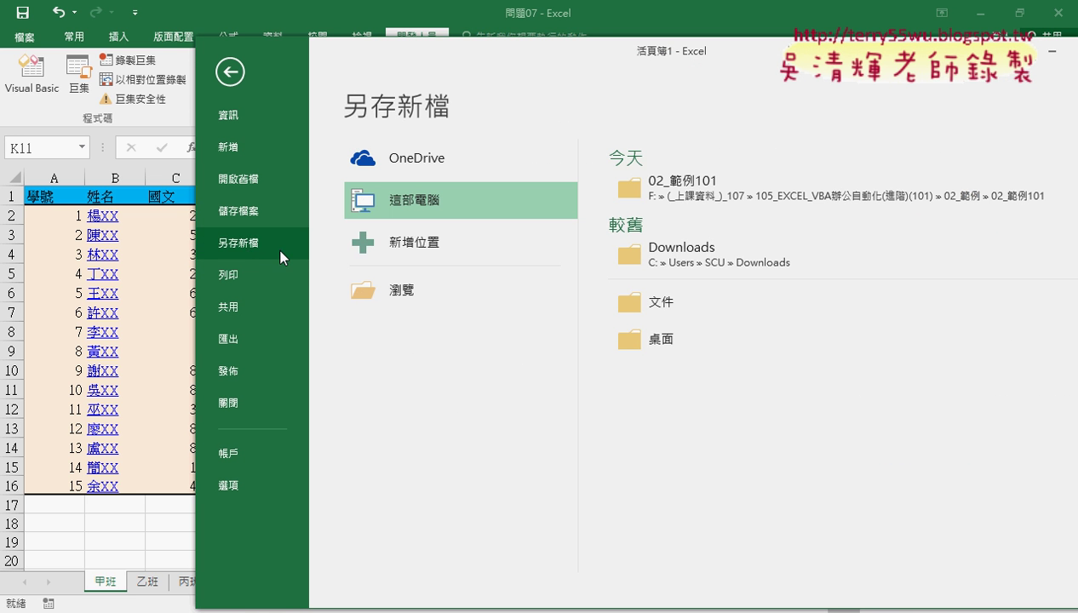
pyautogui.click(424, 296)
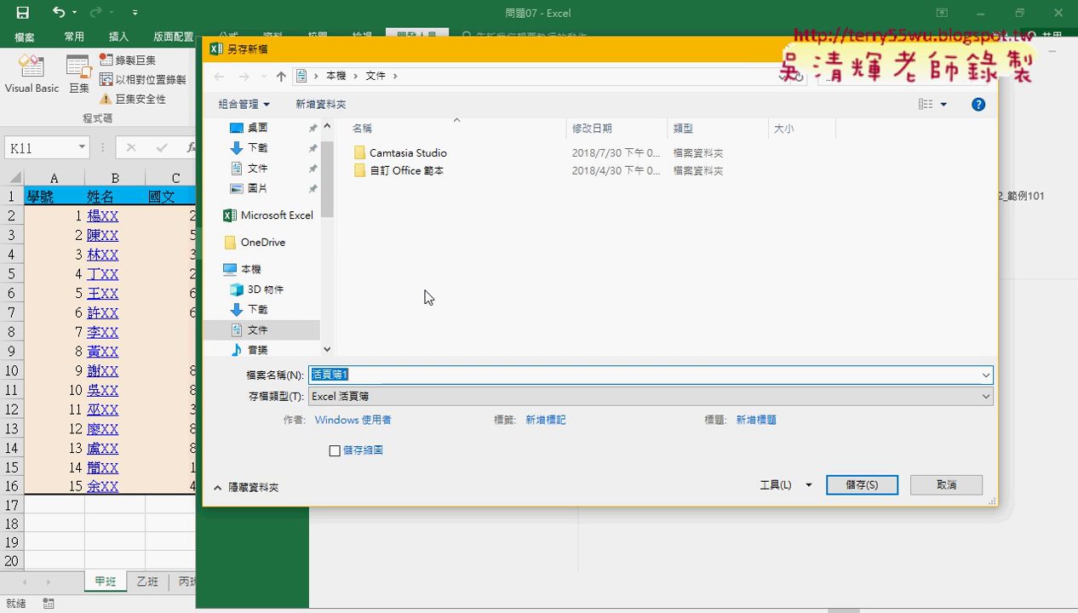
pyautogui.click(271, 134)
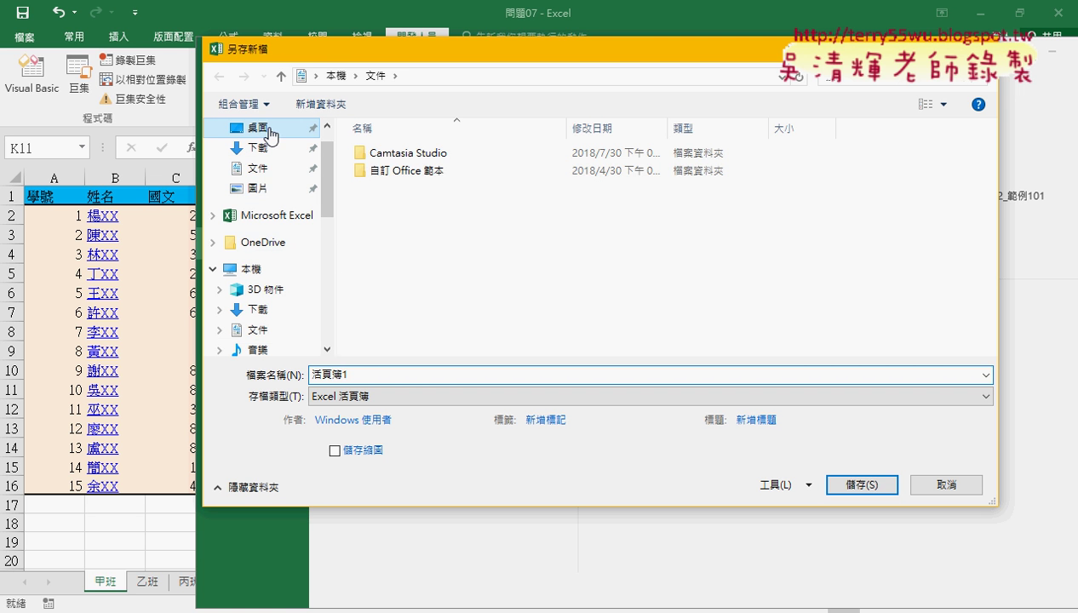
pyautogui.doubleClick(387, 151)
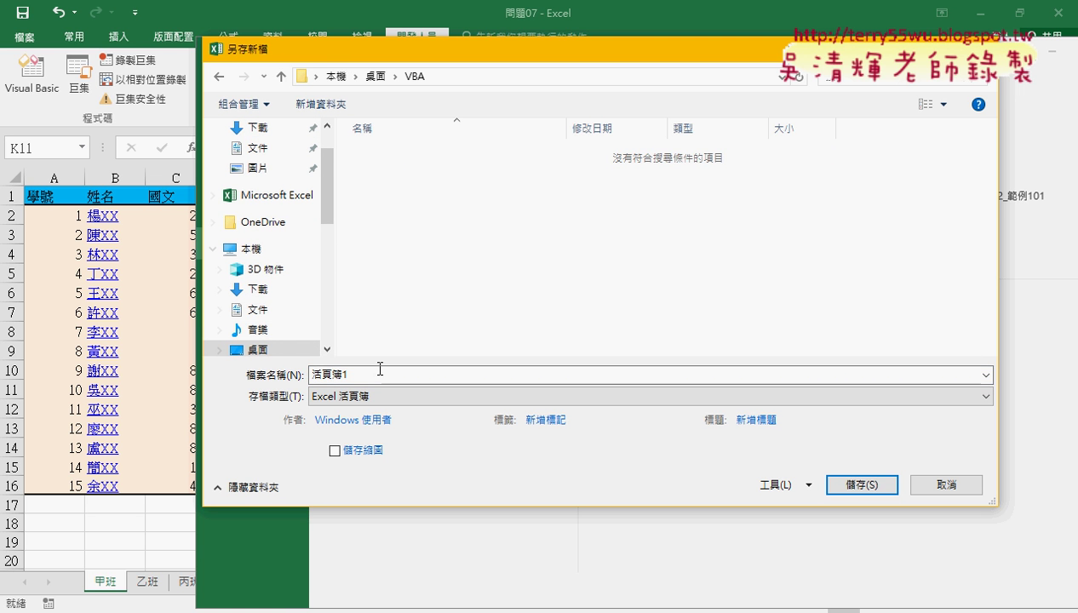
pyautogui.click(446, 374)
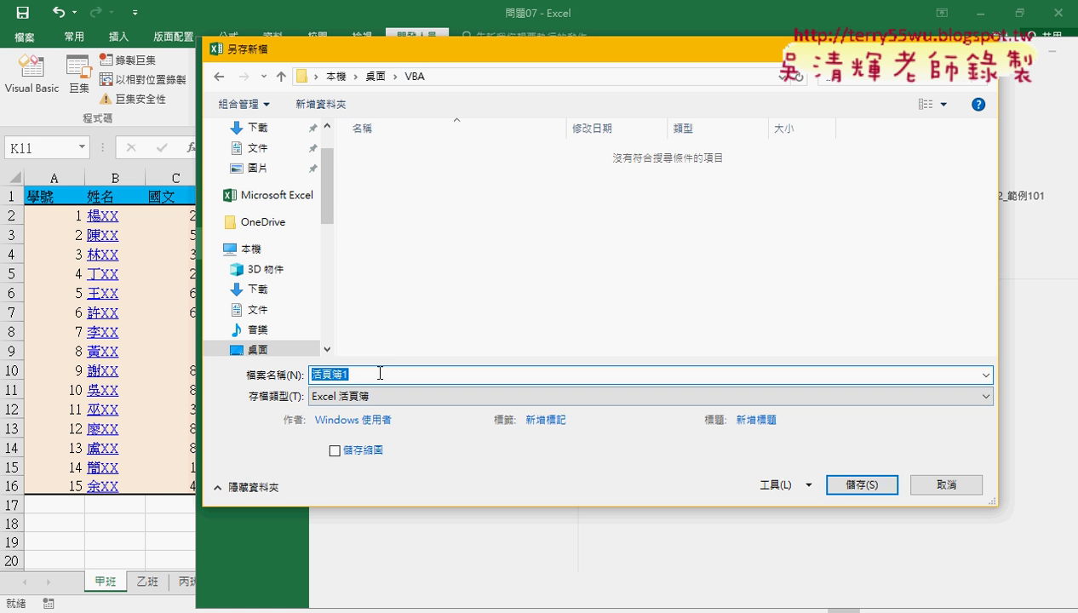
pyautogui.write('ㄈㄢ')
pyautogui.write('甲班')
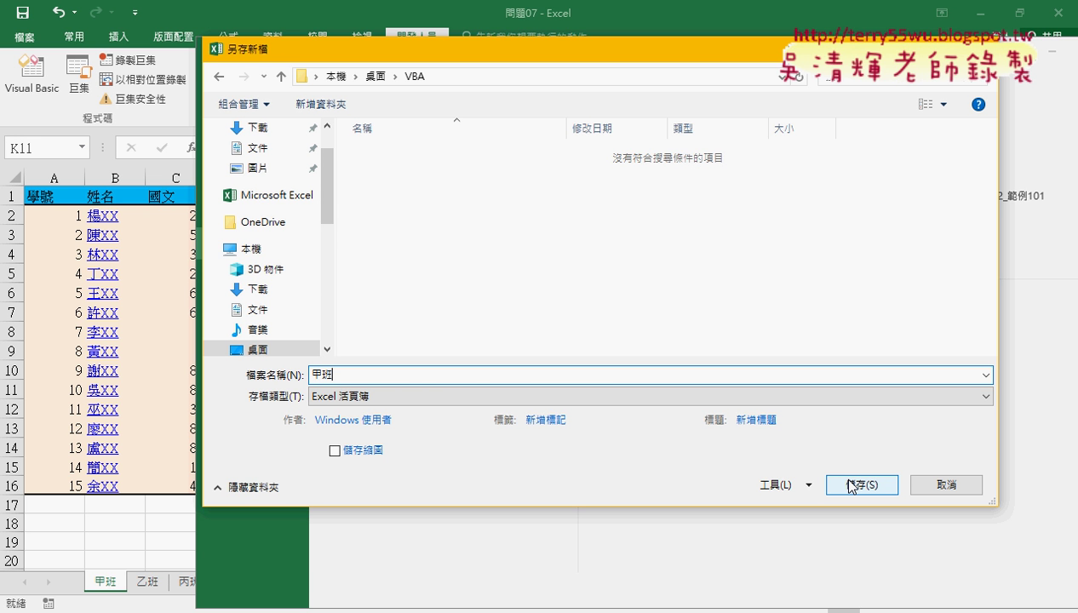
pyautogui.doubleClick(329, 378)
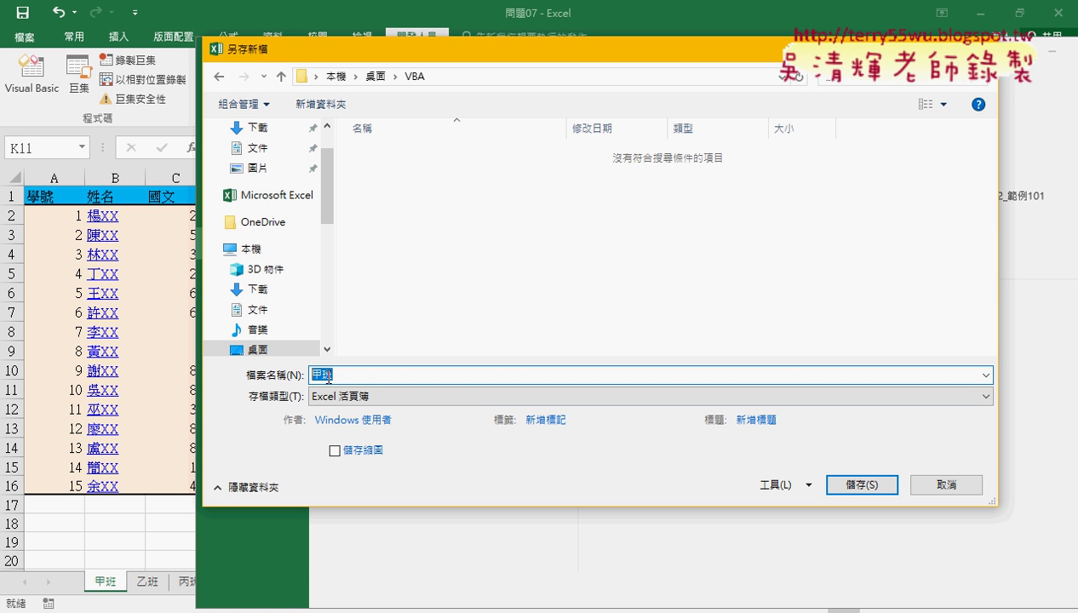
pyautogui.click(856, 483)
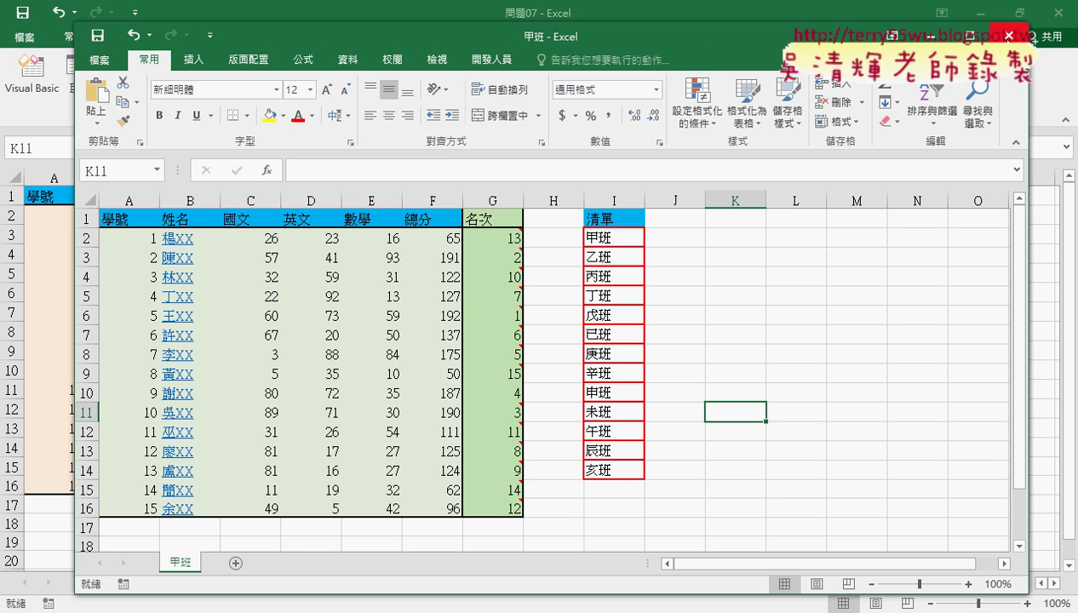
# Close the 甲班 workbook window to return to 問題07
pyautogui.click(1008, 36)
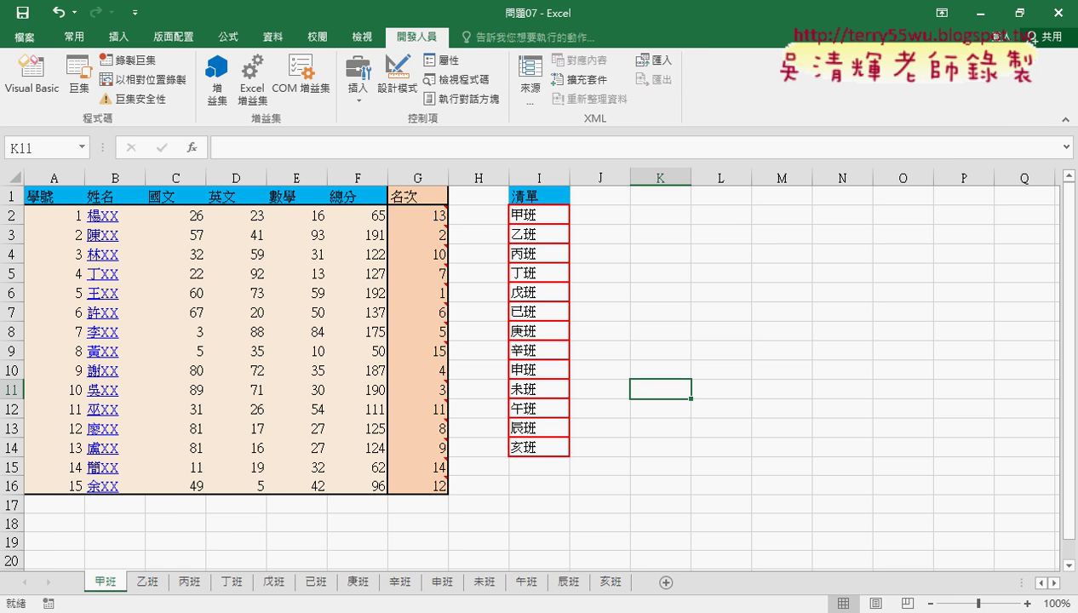
# In the Google Docs code notes, scroll to the 批次將工作表轉存為工作簿_名稱 macro and select all of it
pyautogui.click(265, 553)
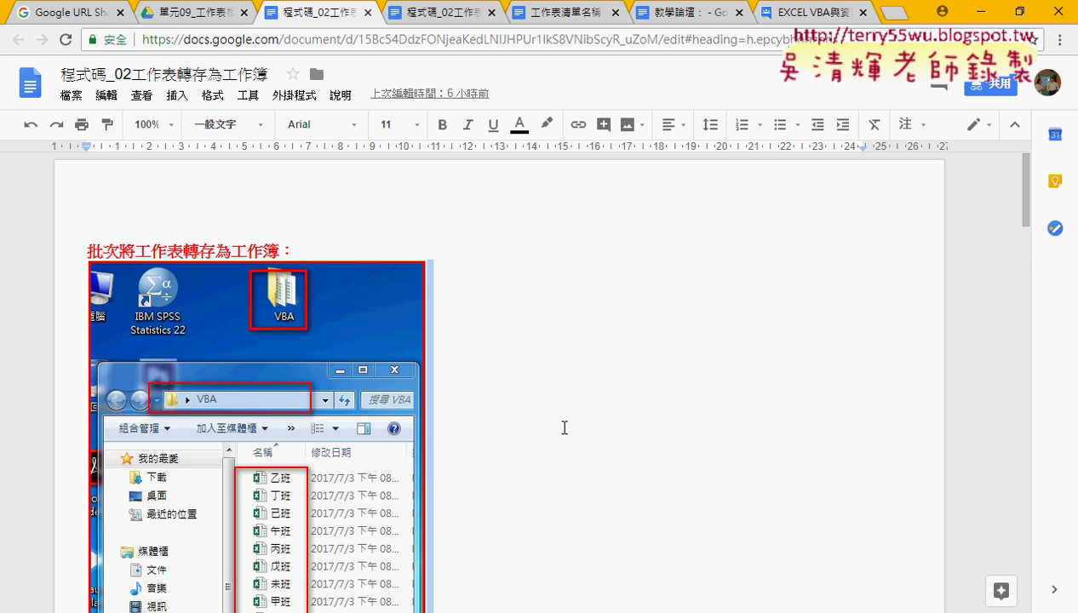
pyautogui.scroll(-3, 564, 427)
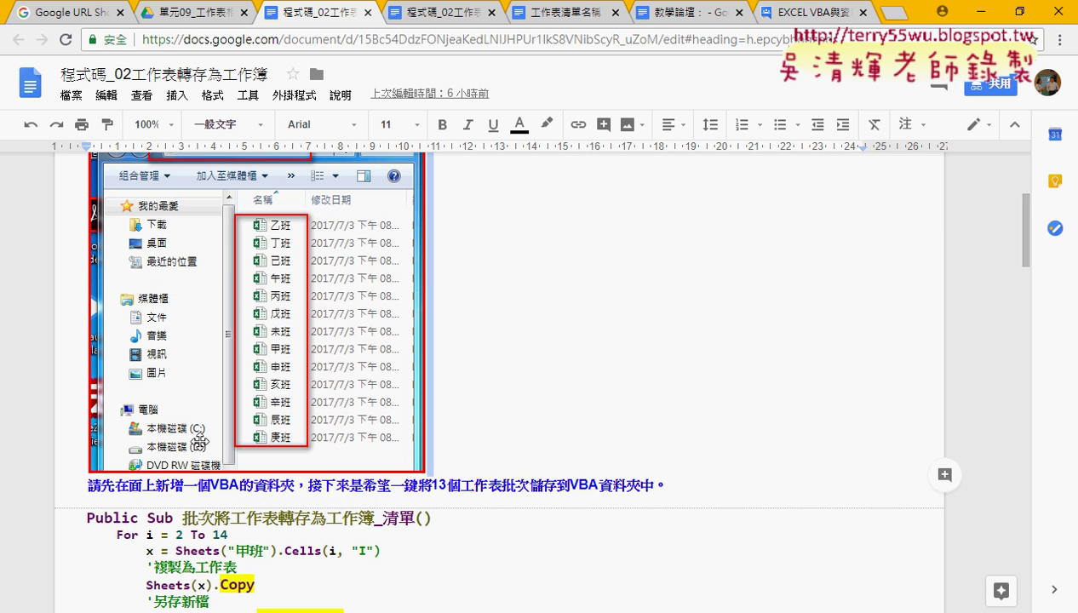
pyautogui.scroll(-3, 491, 388)
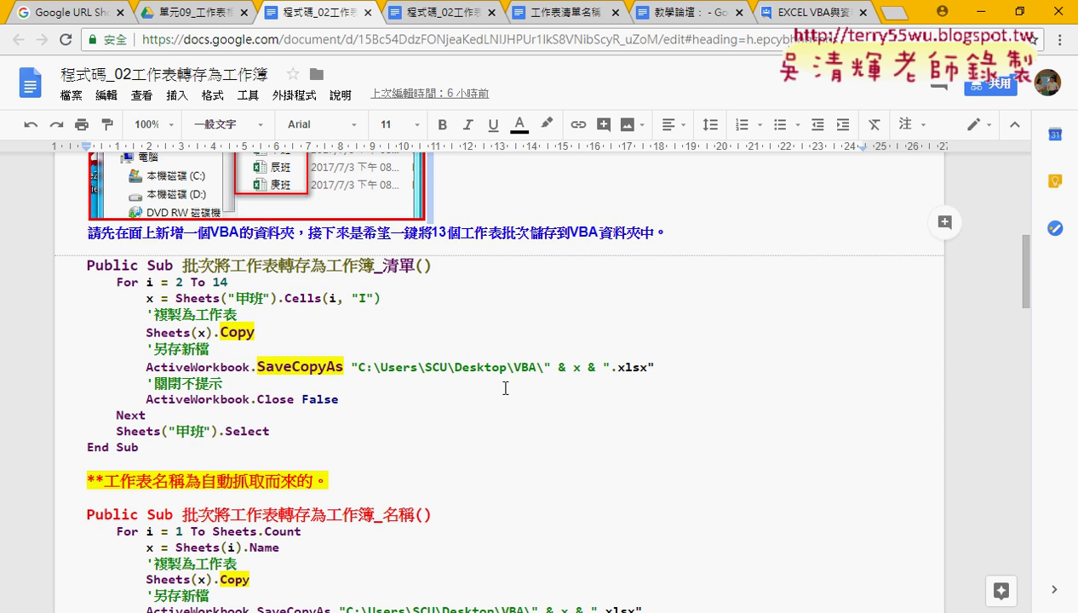
pyautogui.scroll(-2, 484, 379)
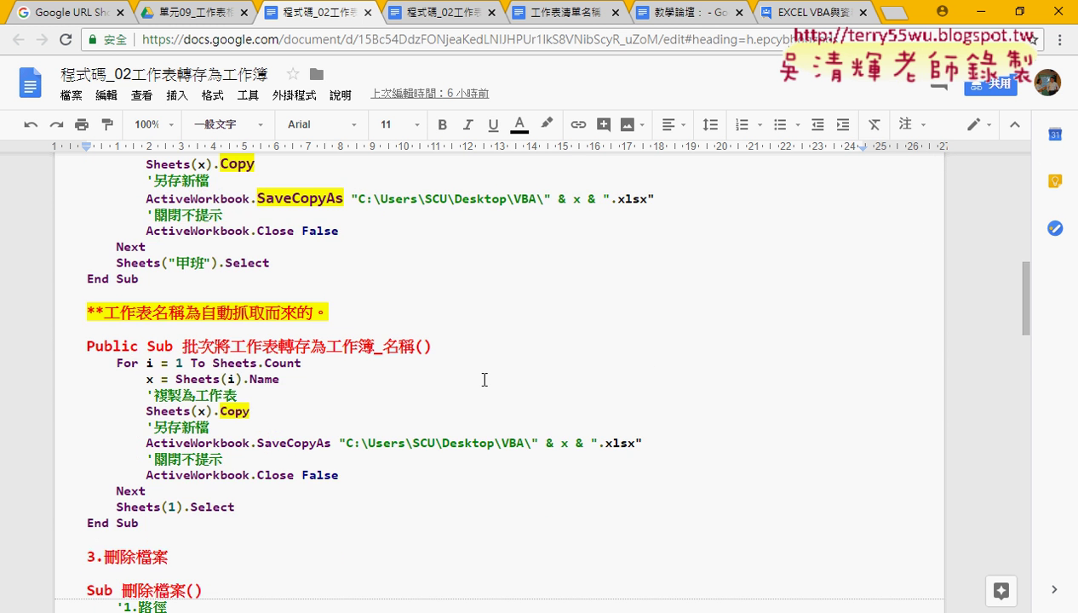
pyautogui.scroll(-1, 483, 379)
pyautogui.scroll(-1, 483, 376)
pyautogui.scroll(-1, 482, 374)
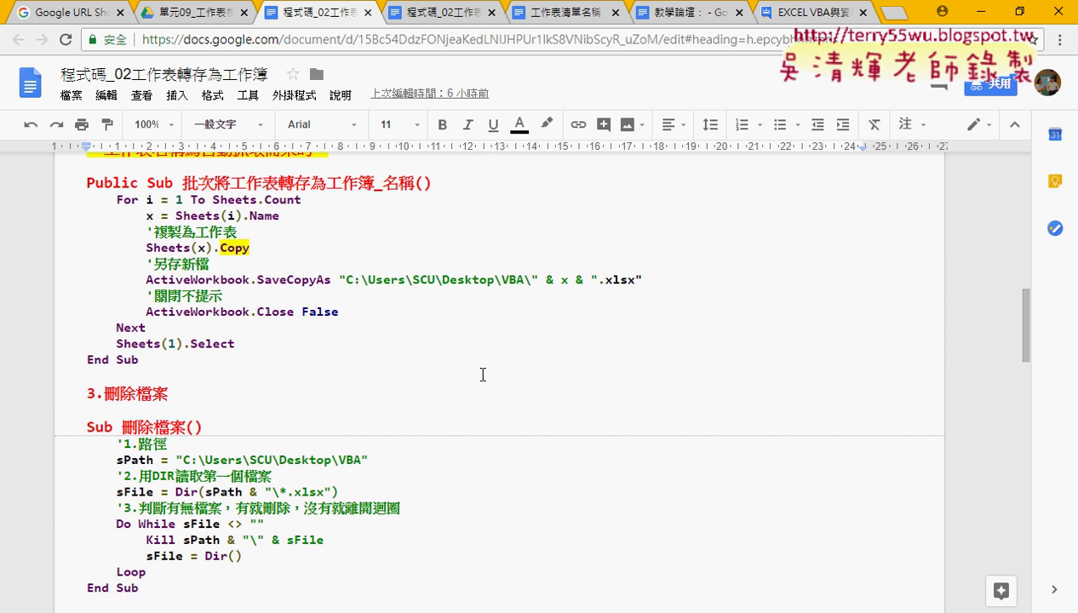
pyautogui.scroll(3, 482, 375)
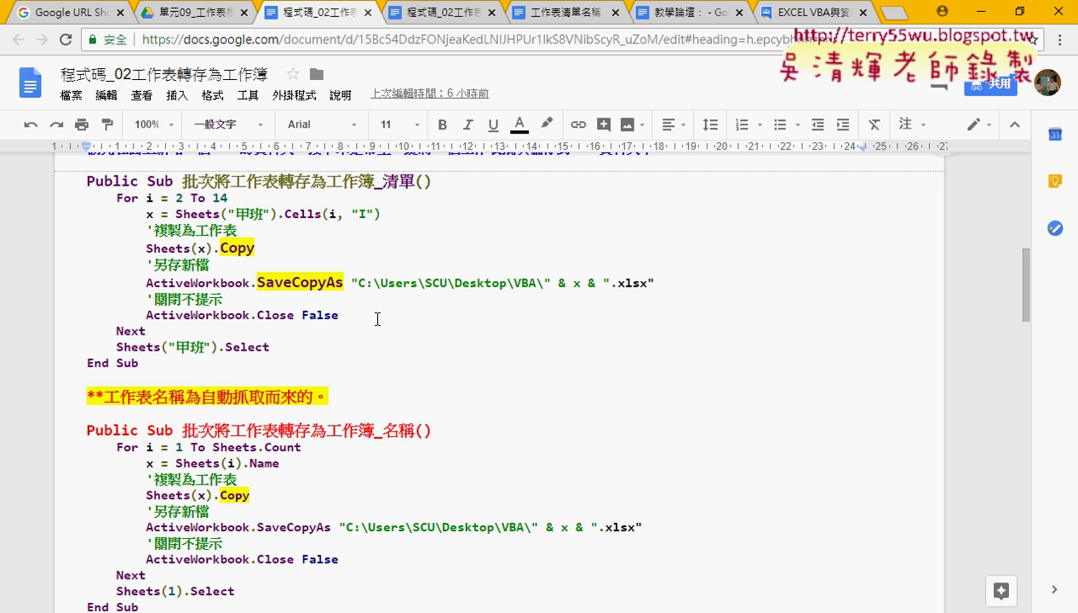
pyautogui.scroll(-2, 383, 323)
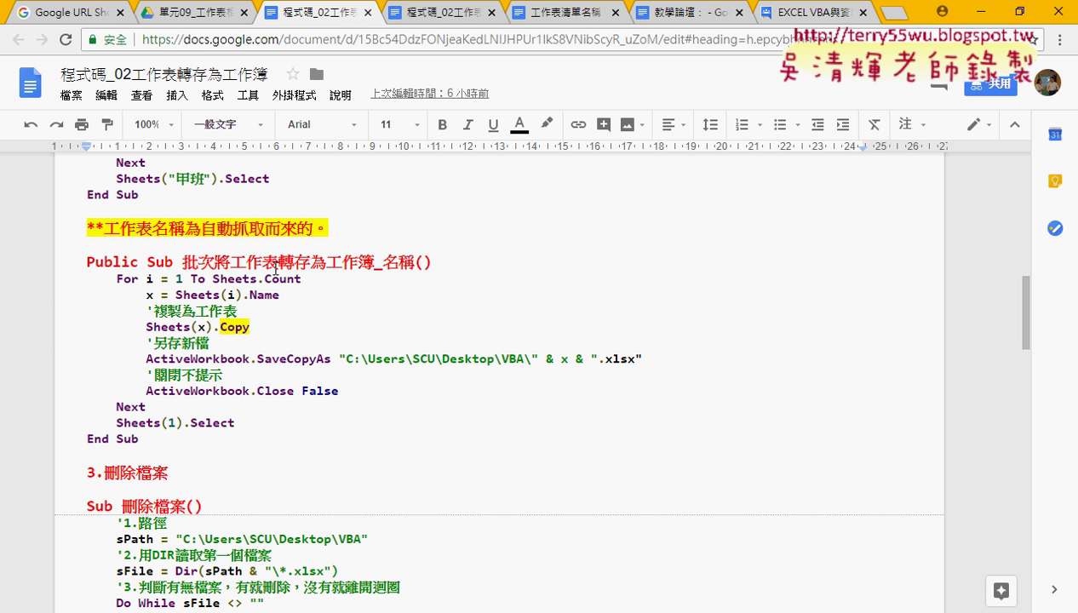
pyautogui.moveTo(381, 262); pyautogui.dragTo(417, 264)
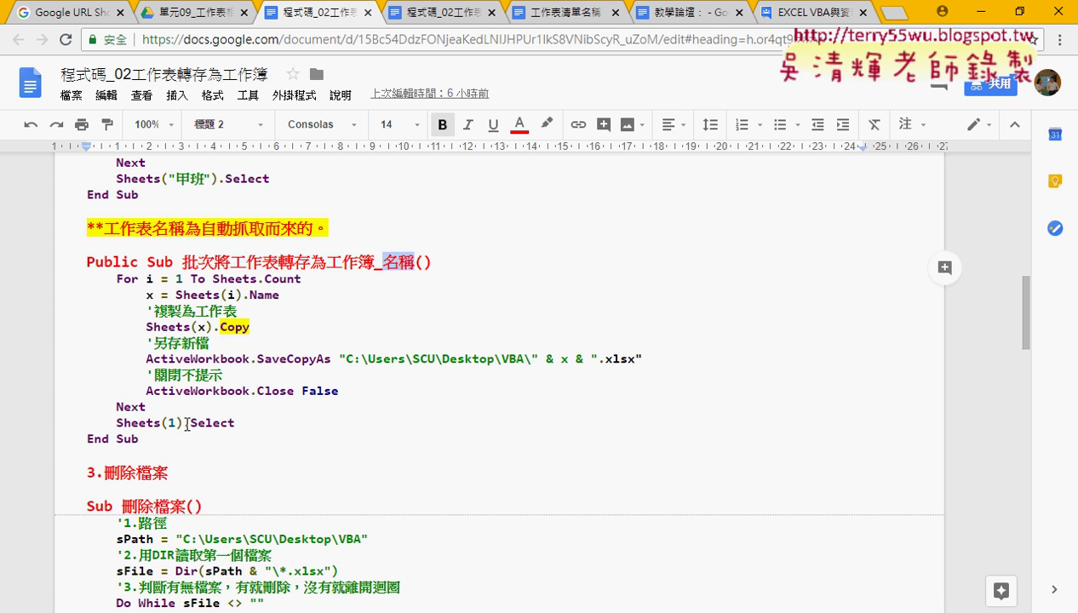
pyautogui.moveTo(139, 439); pyautogui.dragTo(60, 256)
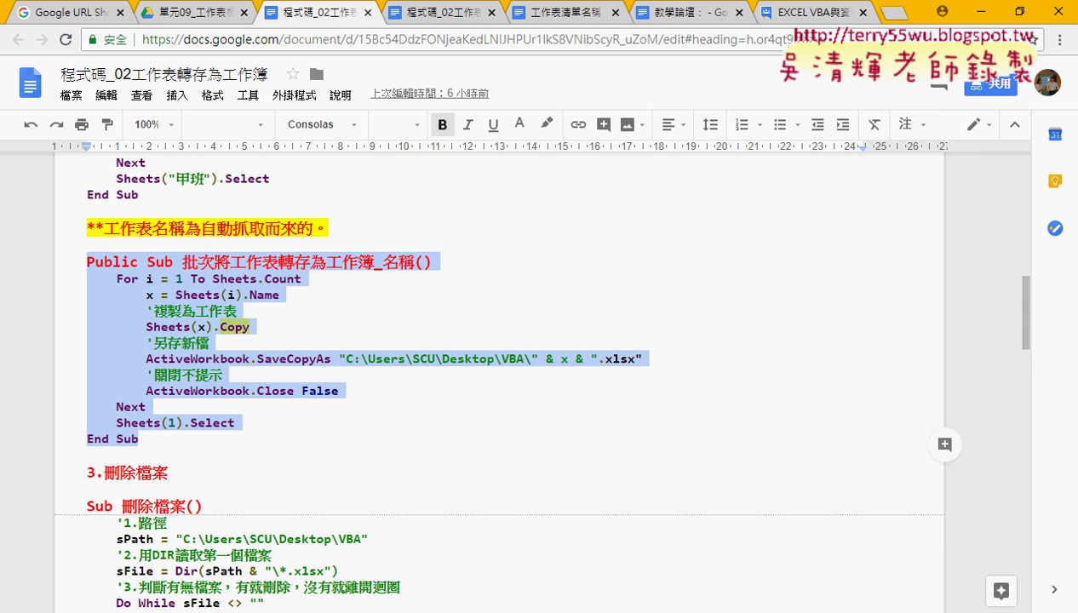
# Paste the 批次將工作表轉存為工作簿_名稱 macro below the last End Sub in Module1
pyautogui.click(426, 582)
pyautogui.click(713, 434)
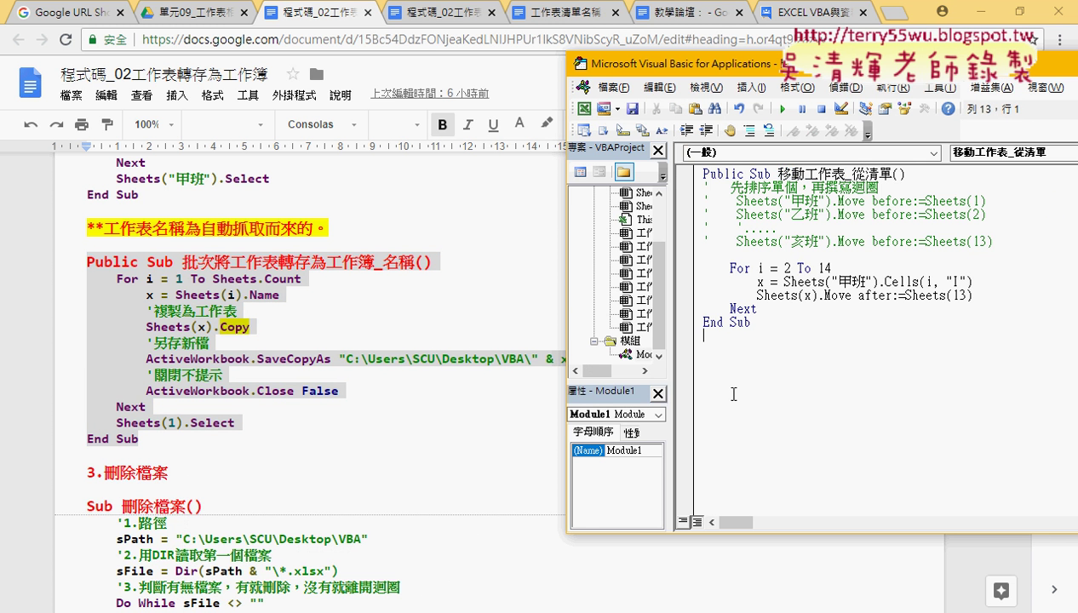
pyautogui.hotkey('ctrl', 'v')
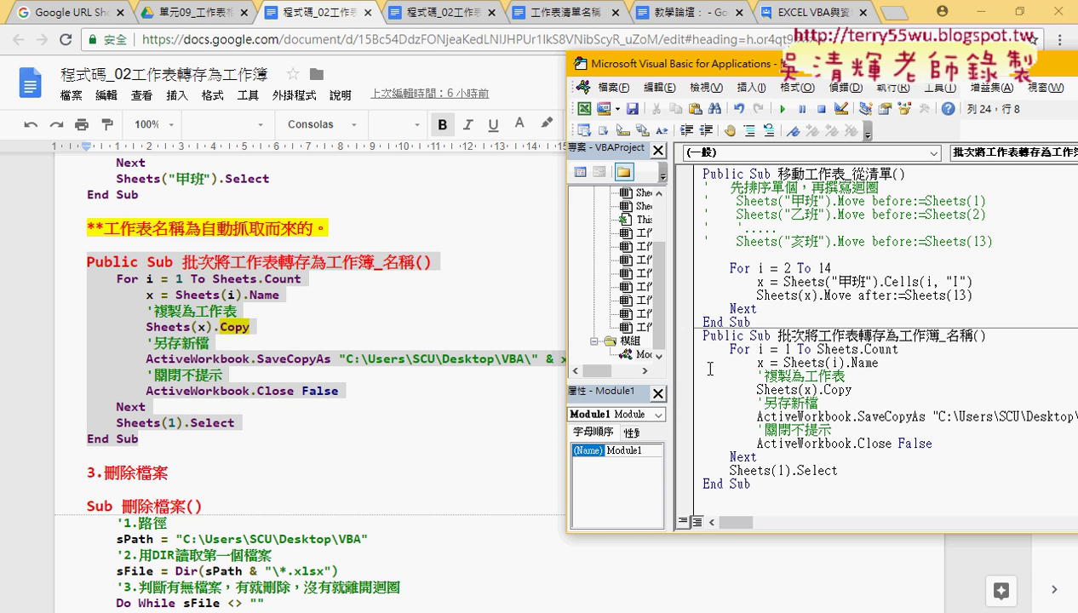
# Minimize the browser and Excel to bring up the desktop VBA folder and select its path
pyautogui.click(979, 11)
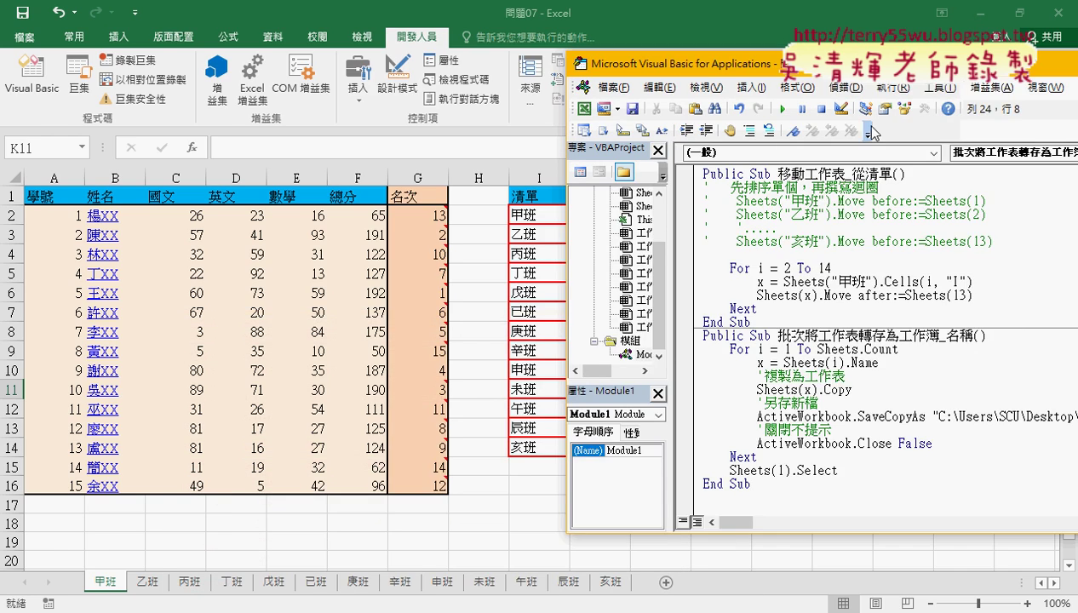
pyautogui.moveTo(811, 68); pyautogui.dragTo(520, 68)
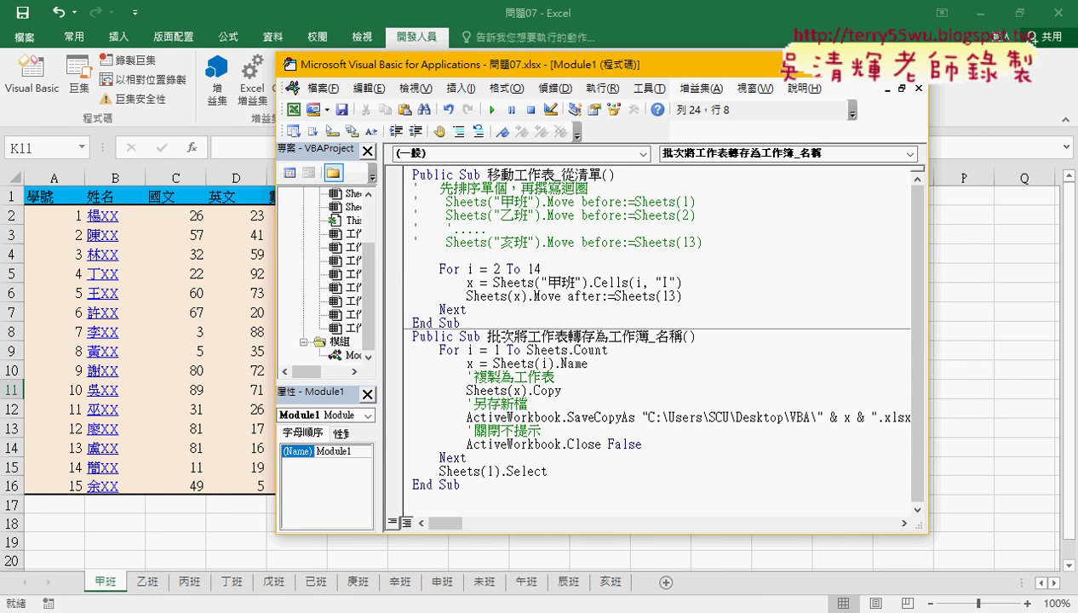
pyautogui.click(980, 13)
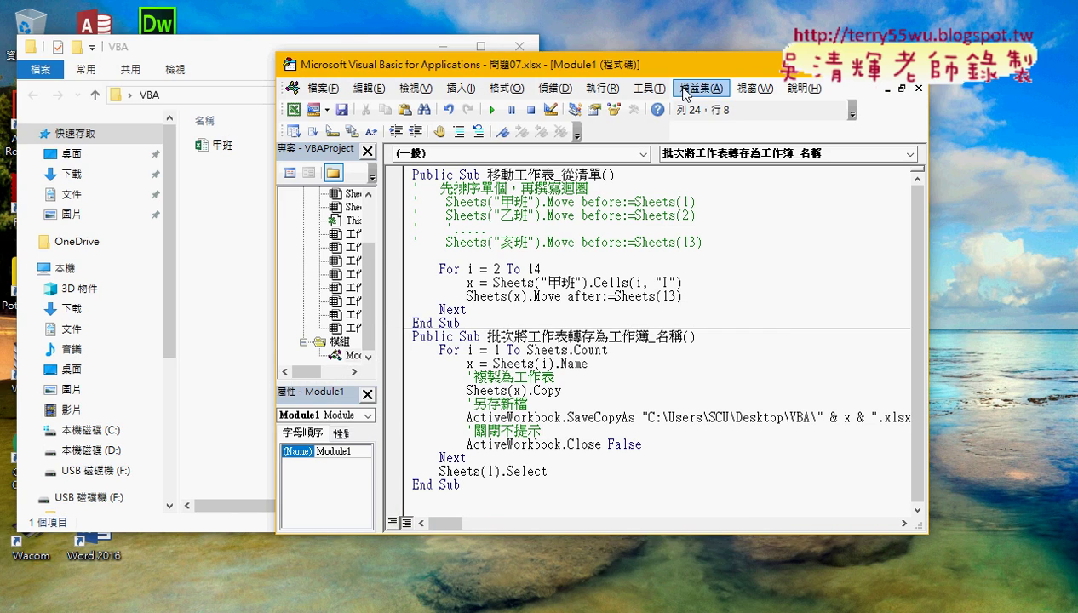
pyautogui.click(244, 74)
pyautogui.click(274, 95)
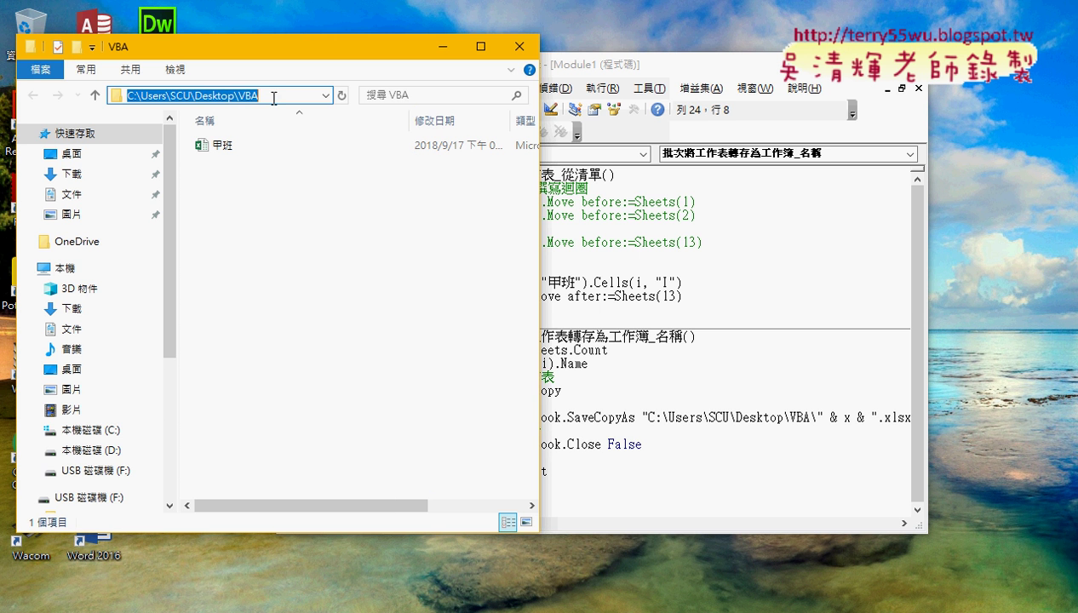
# Delete the test 甲班 workbook from the VBA folder
pyautogui.moveTo(259, 52)
pyautogui.mouseDown()
pyautogui.moveTo(618, 51)
pyautogui.moveTo(285, 55)
pyautogui.mouseUp()
pyautogui.click(243, 145)
pyautogui.rightClick(260, 151)
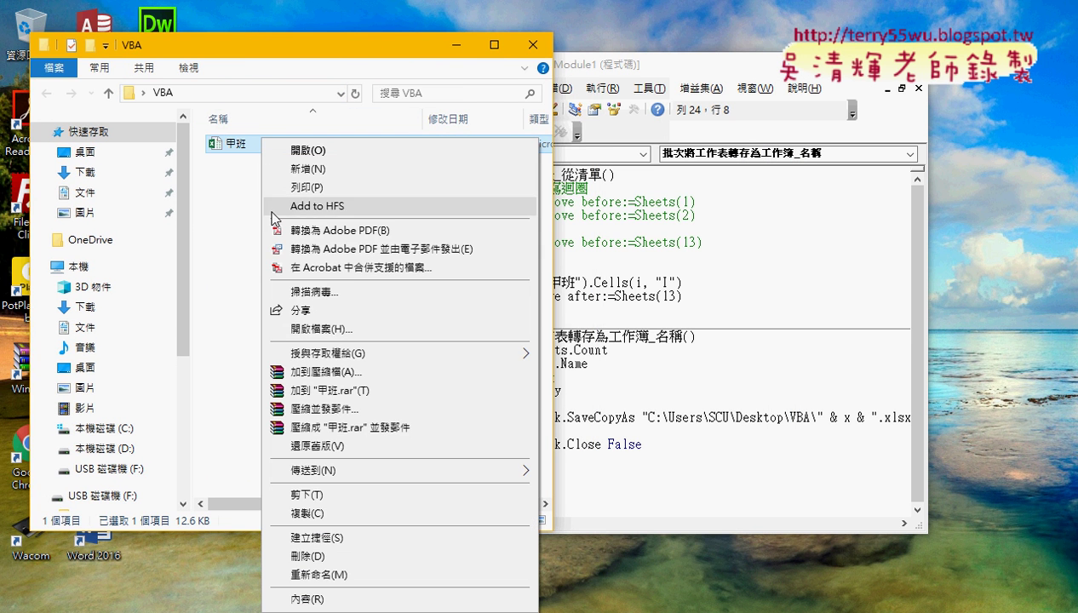
pyautogui.click(321, 553)
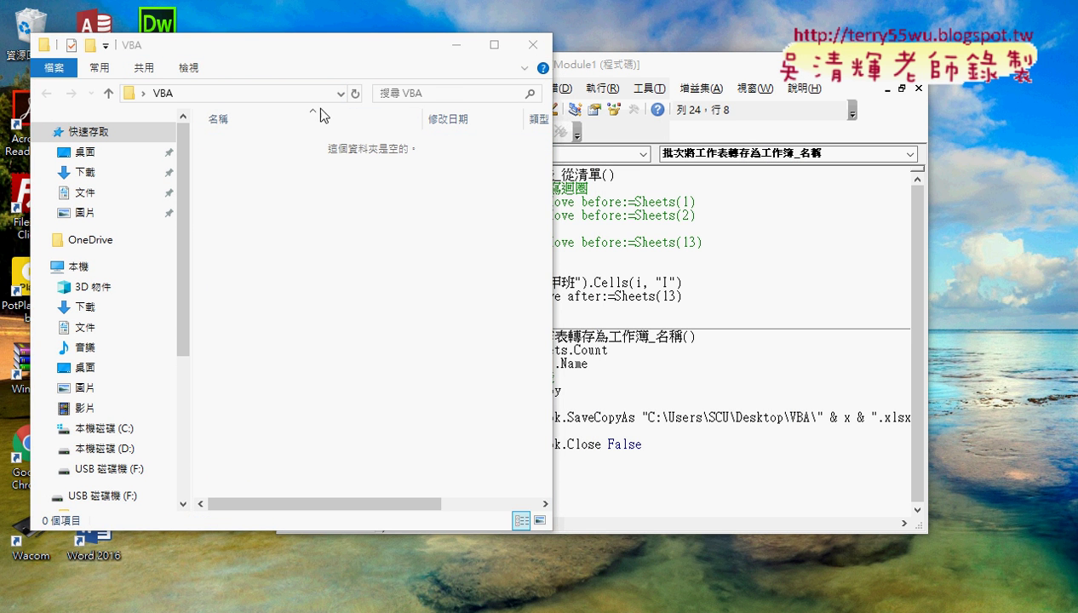
# Copy the VBA folder's full path and select the old path in the macro's save line
pyautogui.click(281, 94)
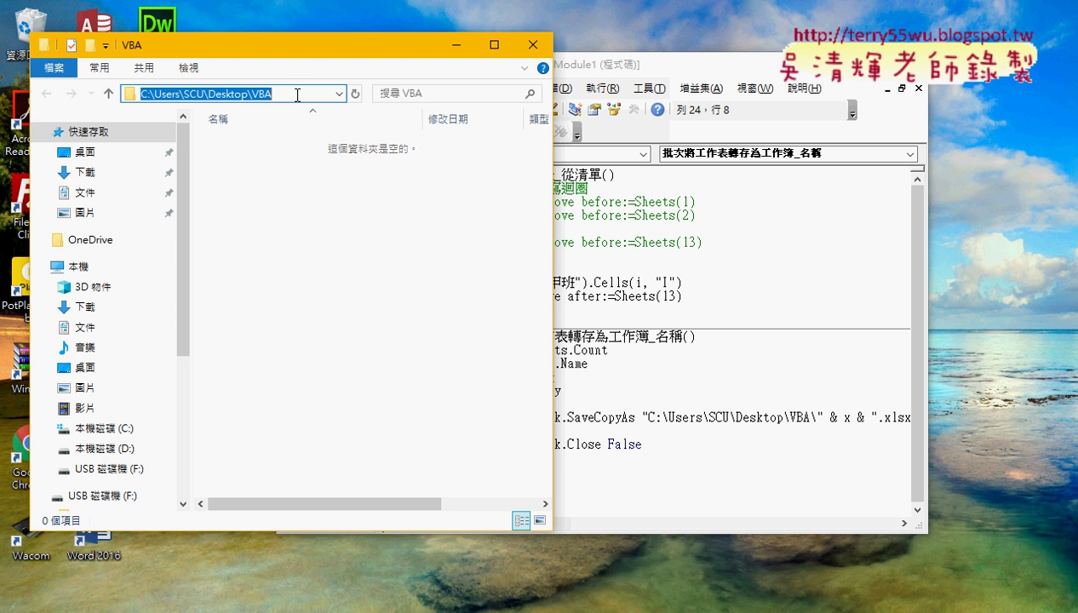
pyautogui.rightClick(235, 96)
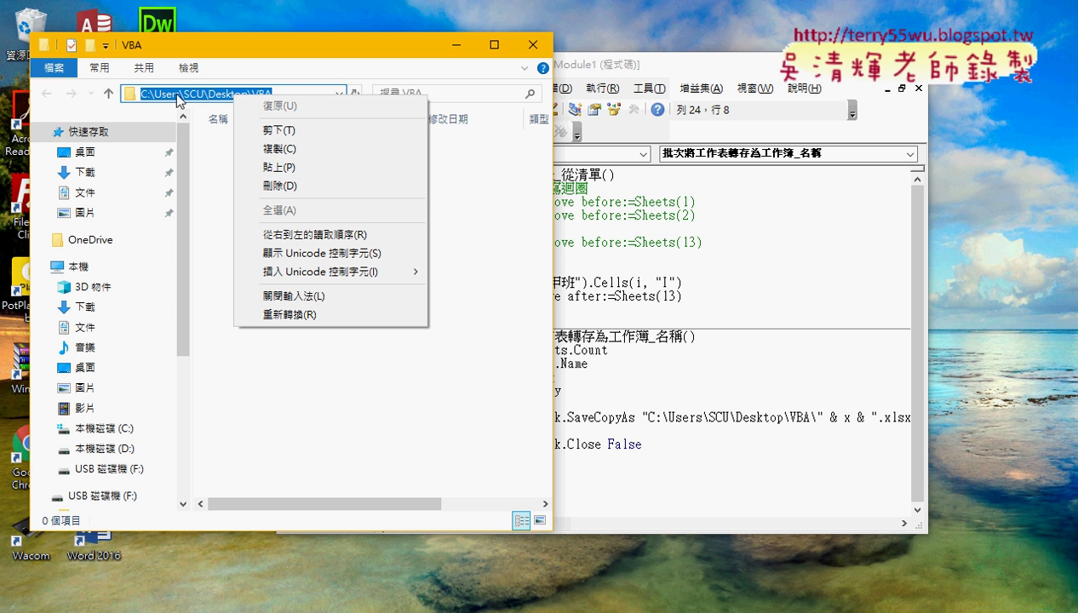
pyautogui.click(306, 149)
pyautogui.click(816, 426)
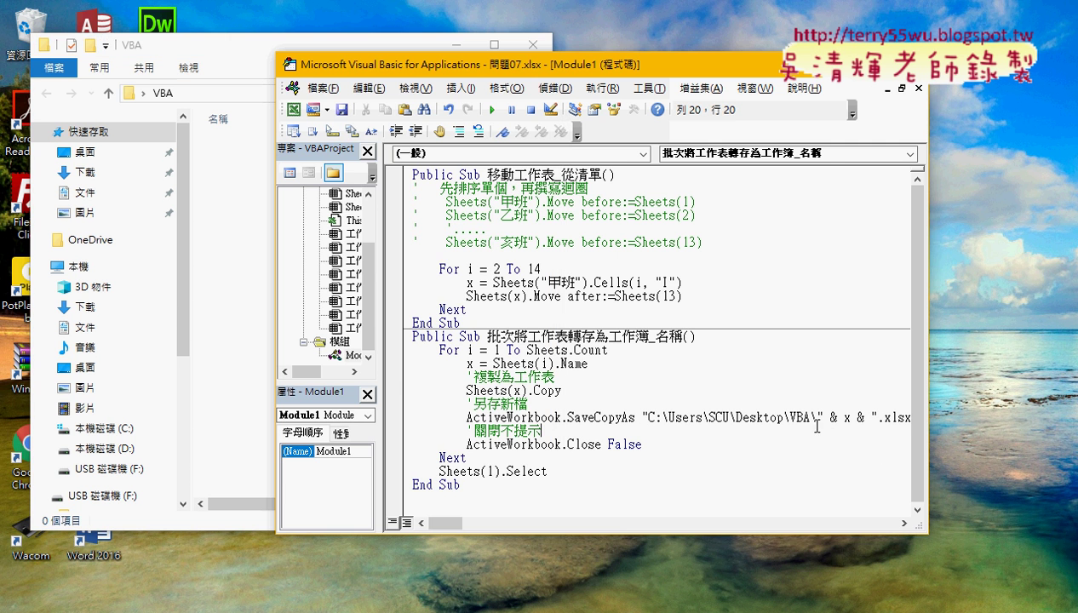
pyautogui.moveTo(649, 418); pyautogui.dragTo(809, 418)
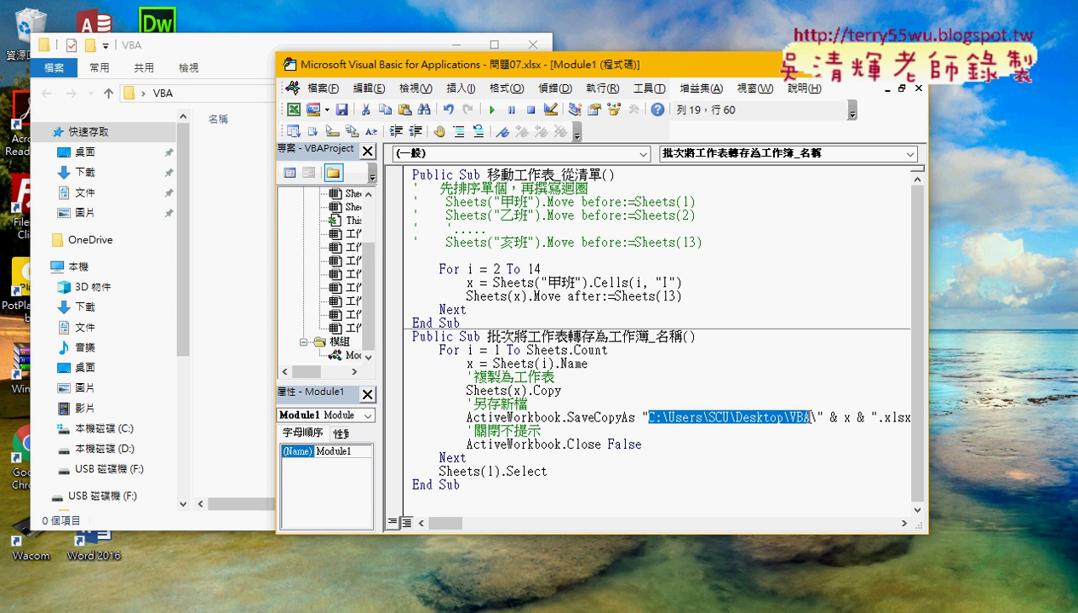
# Paste the desktop VBA folder path into the SaveCopyAs string, then bring 問題07 forward
pyautogui.hotkey('ctrl', 'v')
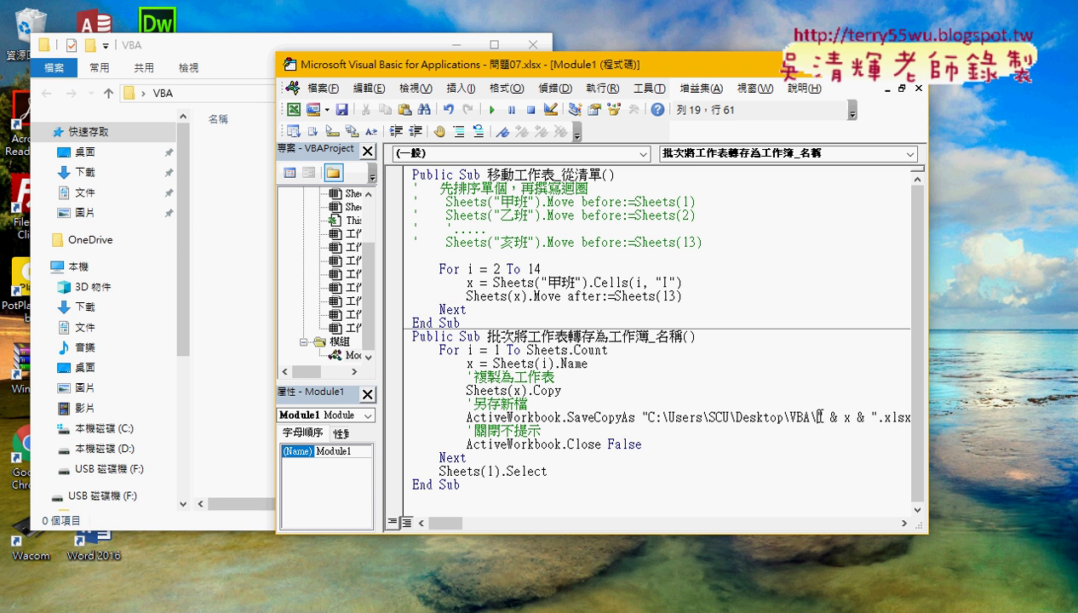
pyautogui.moveTo(804, 418); pyautogui.dragTo(814, 419)
pyautogui.moveTo(642, 73); pyautogui.dragTo(712, 63)
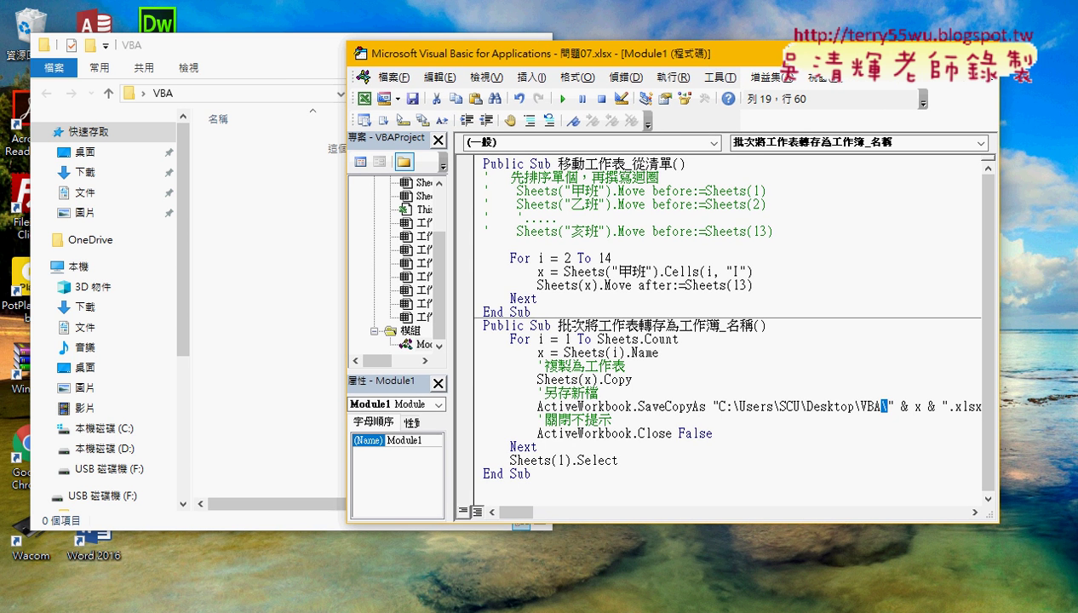
pyautogui.moveTo(350, 608)
pyautogui.click(314, 561)
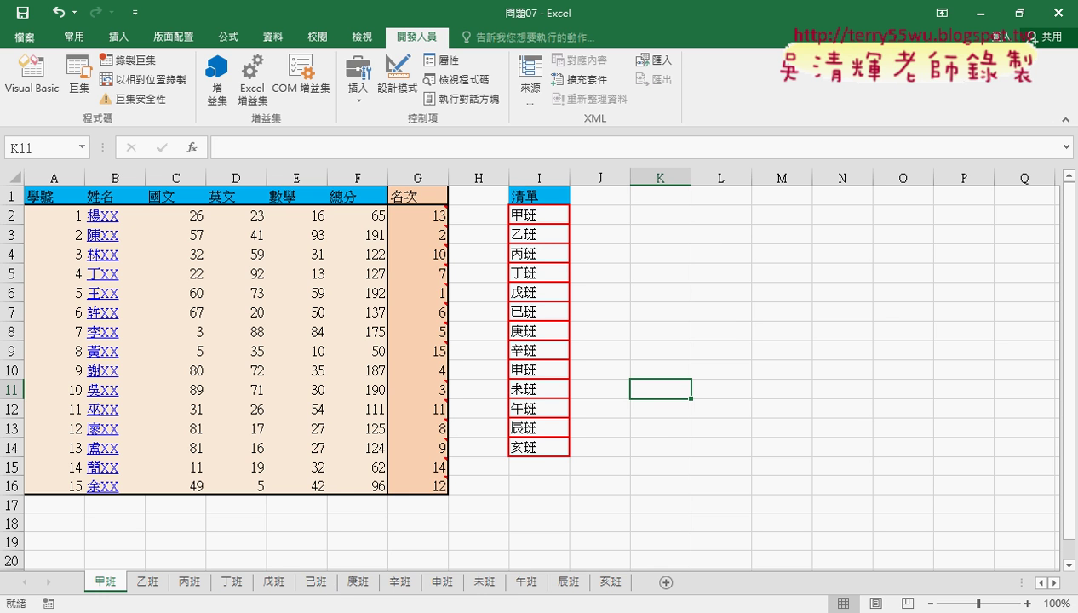
# Restore the 問題07 workbook window to a smaller size and move it right
pyautogui.moveTo(349, 608)
pyautogui.click(481, 547)
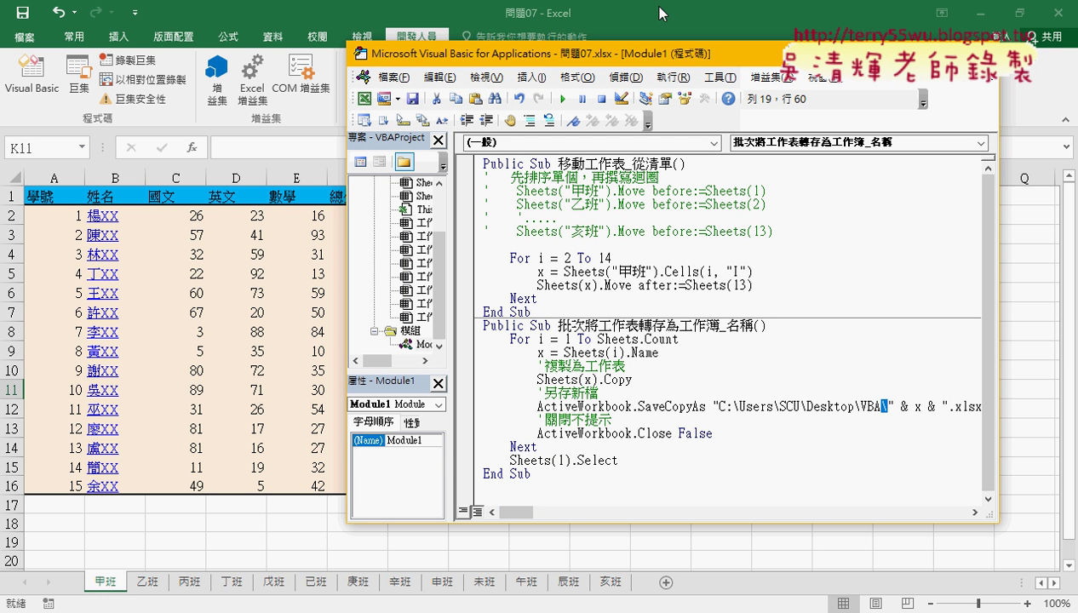
pyautogui.click(703, 8)
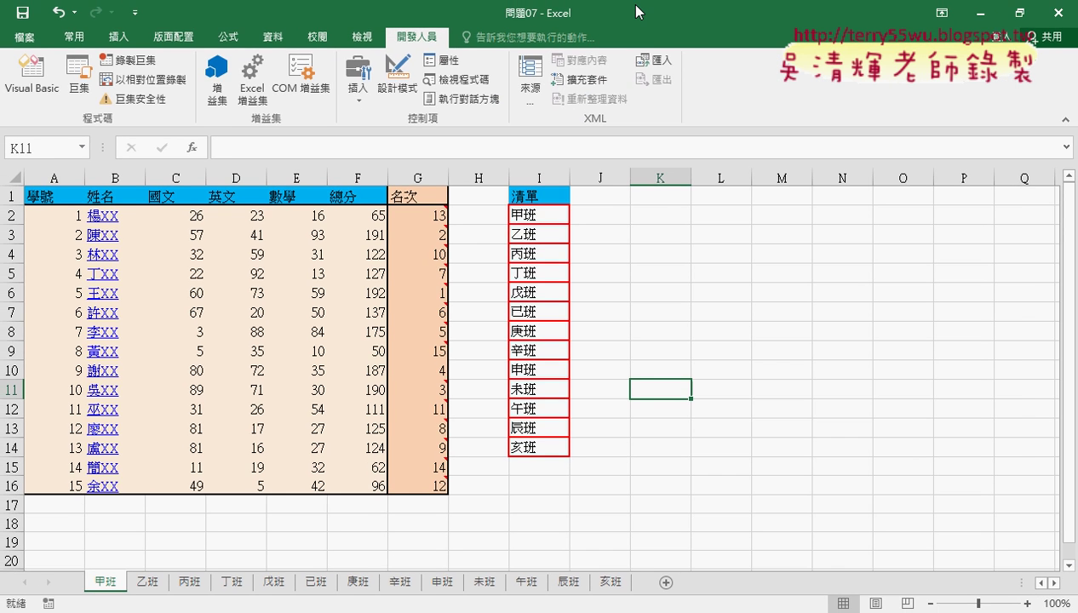
pyautogui.moveTo(703, 9)
pyautogui.mouseDown()
pyautogui.moveTo(764, 17)
pyautogui.moveTo(1012, 4)
pyautogui.mouseUp()
pyautogui.moveTo(805, 17)
pyautogui.mouseDown()
pyautogui.moveTo(907, 21)
pyautogui.moveTo(887, 31)
pyautogui.mouseUp()
# Narrow the VBA folder window on the left and return to the macro at Sheets.Count
pyautogui.moveTo(195, 50); pyautogui.dragTo(158, 47)
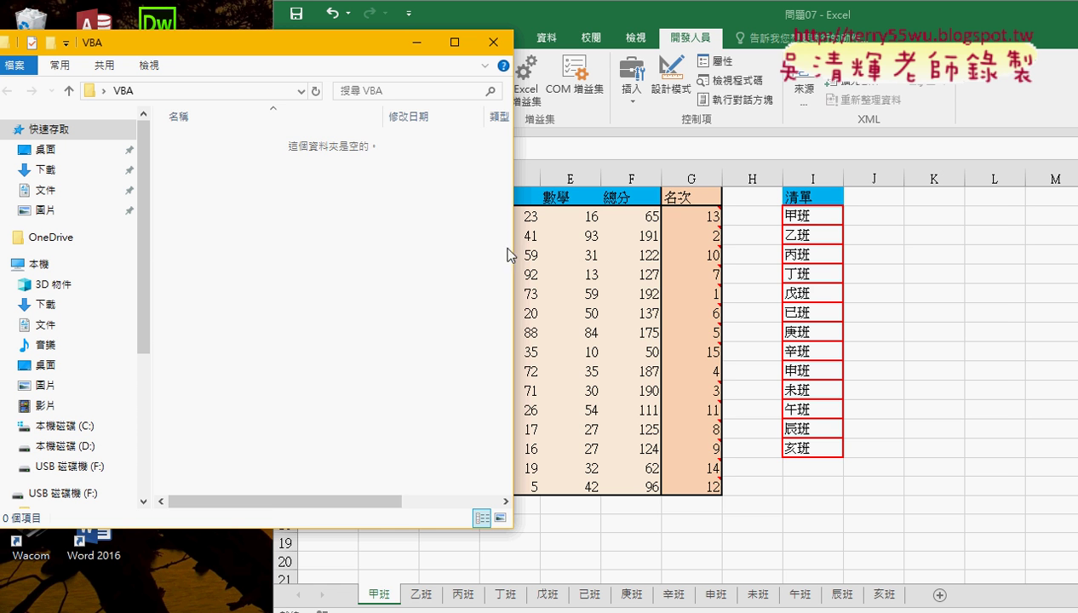
pyautogui.moveTo(497, 246); pyautogui.dragTo(430, 247)
pyautogui.moveTo(371, 603)
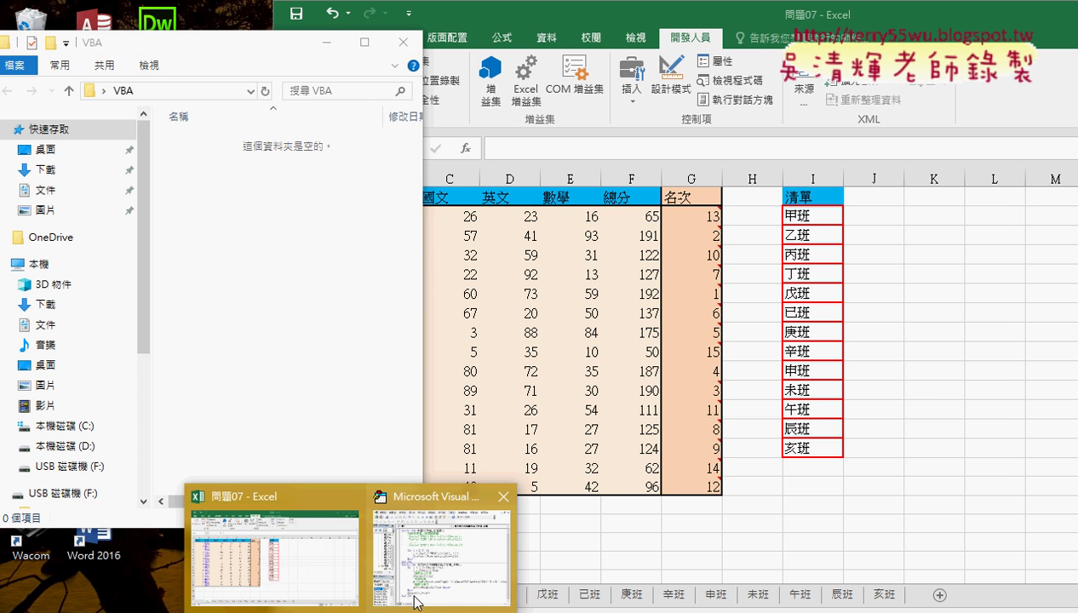
pyautogui.click(452, 536)
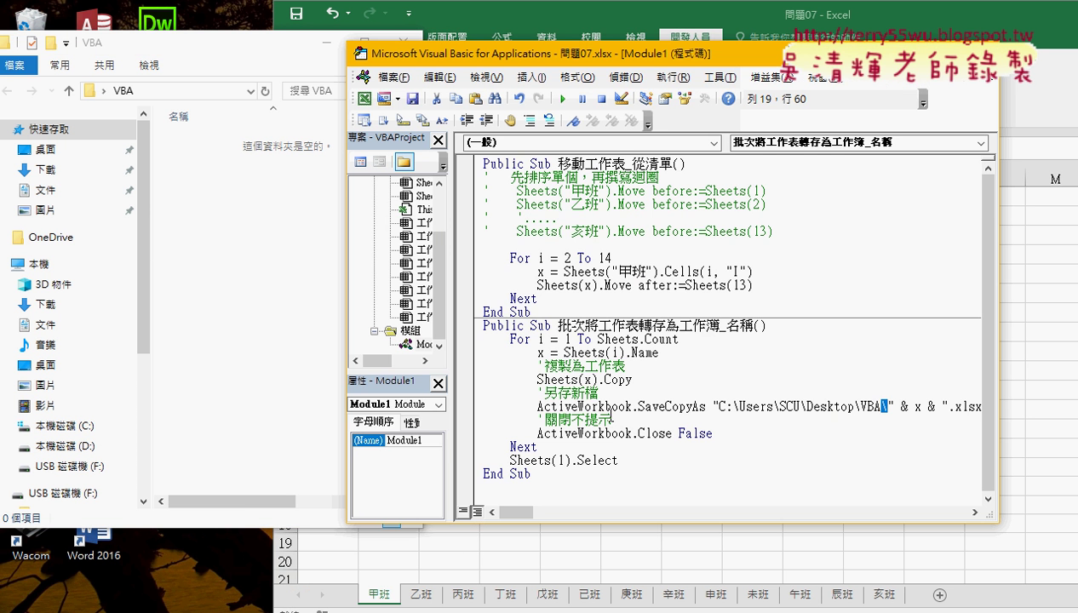
pyautogui.click(656, 339)
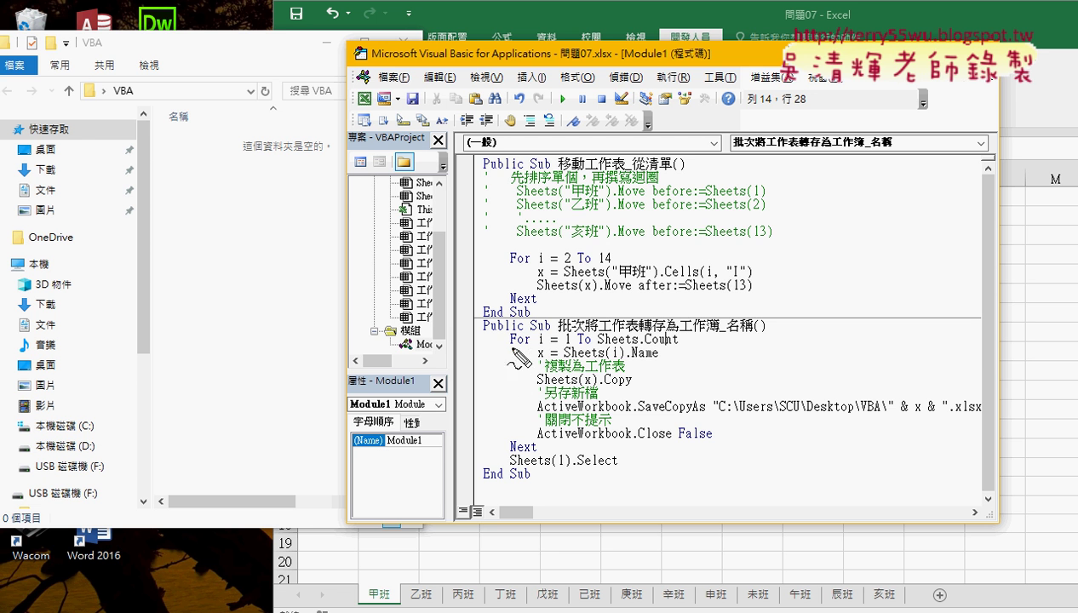
pyautogui.moveTo(509, 347); pyautogui.dragTo(678, 345)
pyautogui.moveTo(596, 349); pyautogui.dragTo(679, 350)
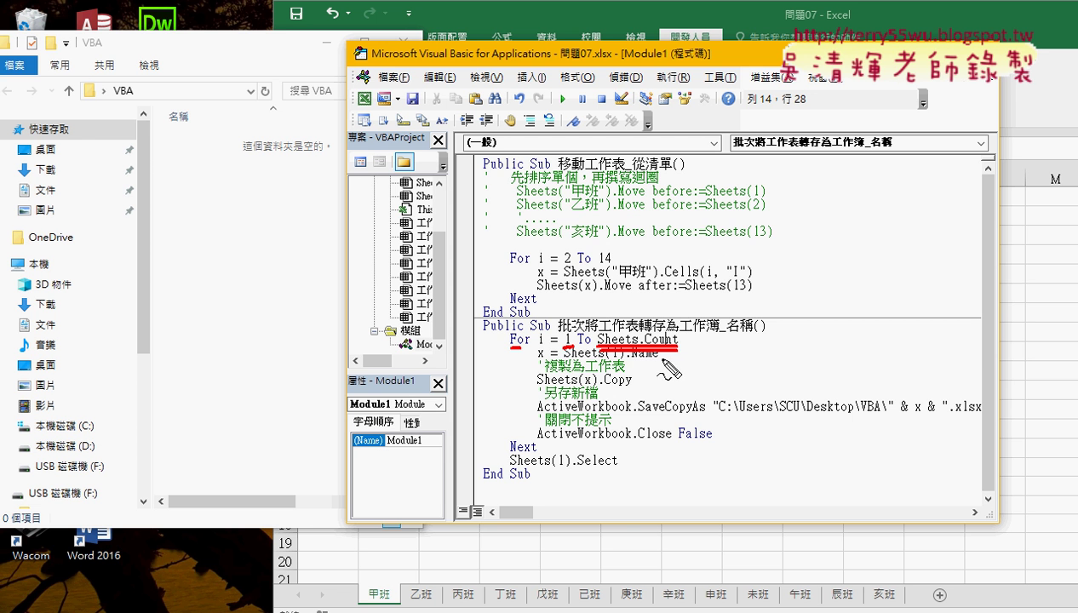
pyautogui.moveTo(356, 608)
pyautogui.mouseDown()
pyautogui.moveTo(630, 570)
pyautogui.moveTo(375, 590)
pyautogui.mouseUp()
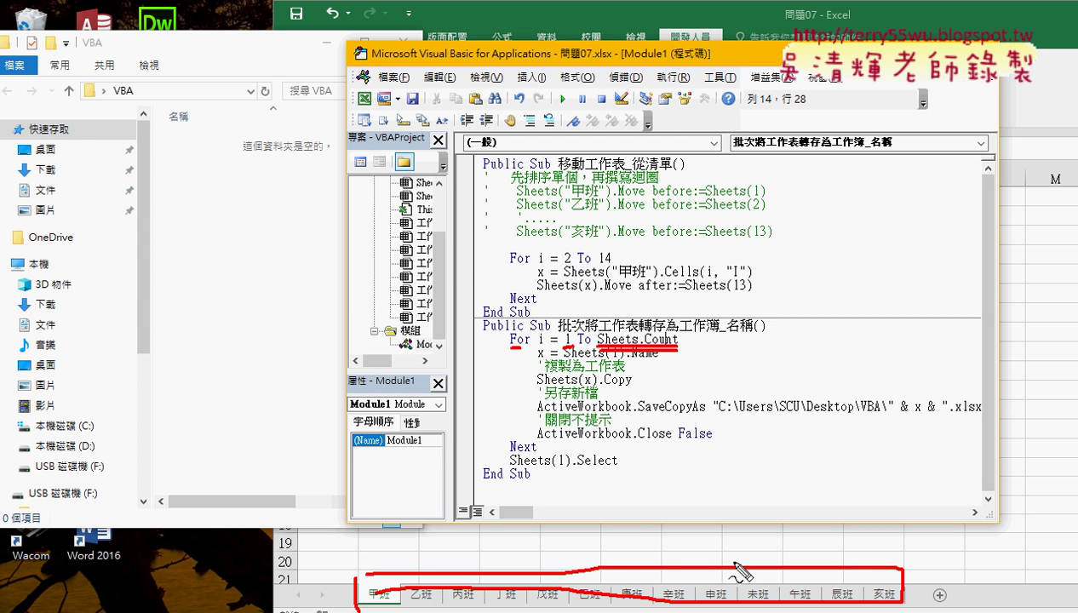
pyautogui.moveTo(734, 557)
pyautogui.mouseDown()
pyautogui.moveTo(647, 347)
pyautogui.moveTo(691, 357)
pyautogui.mouseUp()
pyautogui.moveTo(645, 289); pyautogui.dragTo(650, 312)
pyautogui.press('Escape')
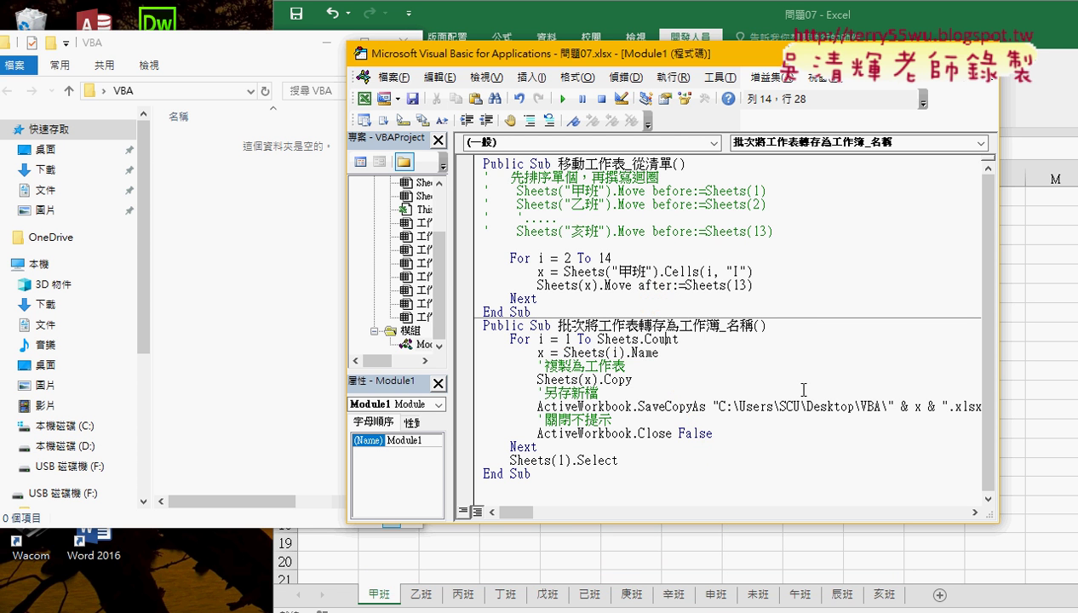
pyautogui.click(543, 447)
pyautogui.moveTo(542, 447); pyautogui.dragTo(510, 447)
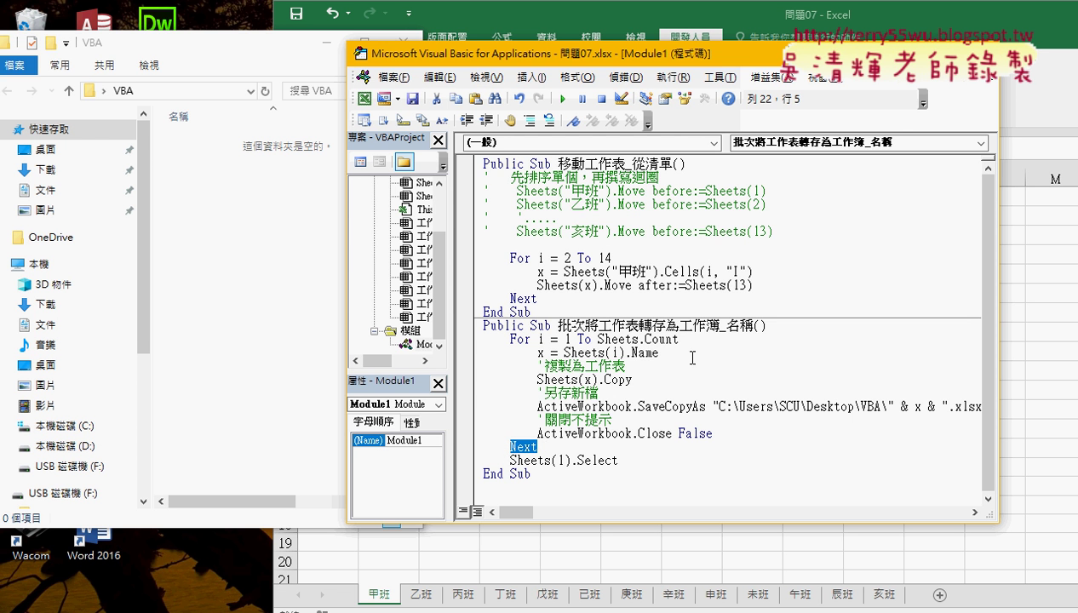
pyautogui.moveTo(659, 352); pyautogui.dragTo(564, 353)
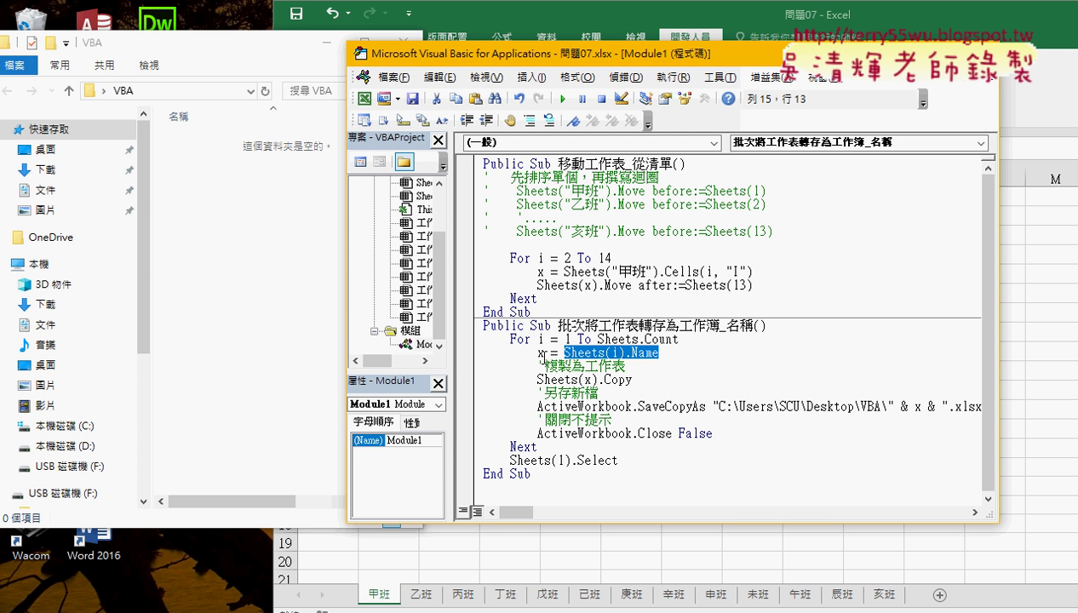
# Step with F8 into the macro up to the Sheets(x).Copy line, checking x's value
pyautogui.click(590, 351)
pyautogui.press('F8')
pyautogui.press('F8')
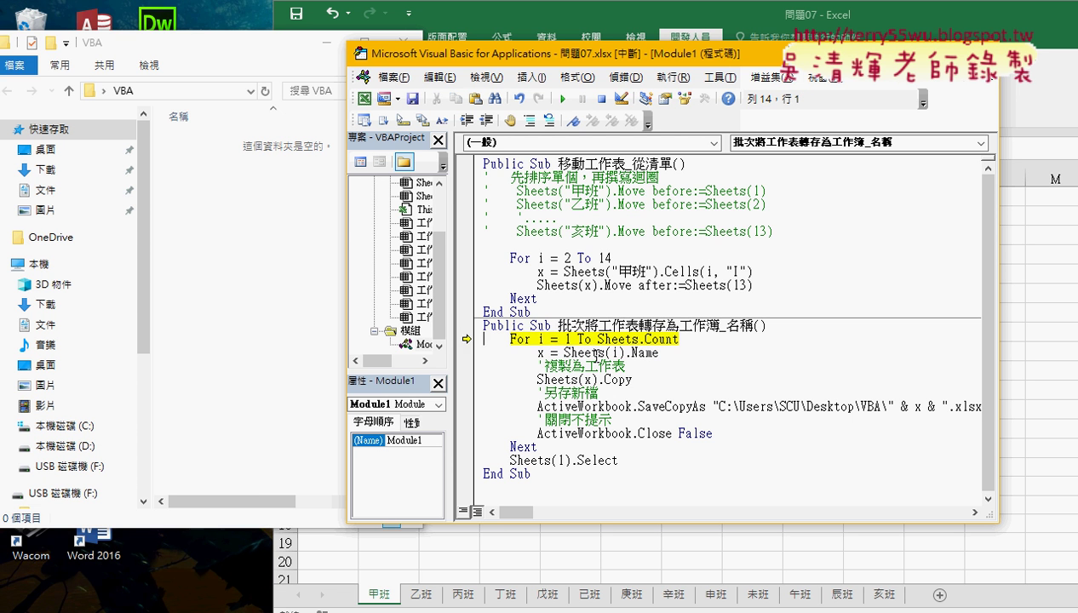
pyautogui.press('F8')
pyautogui.press('F8')
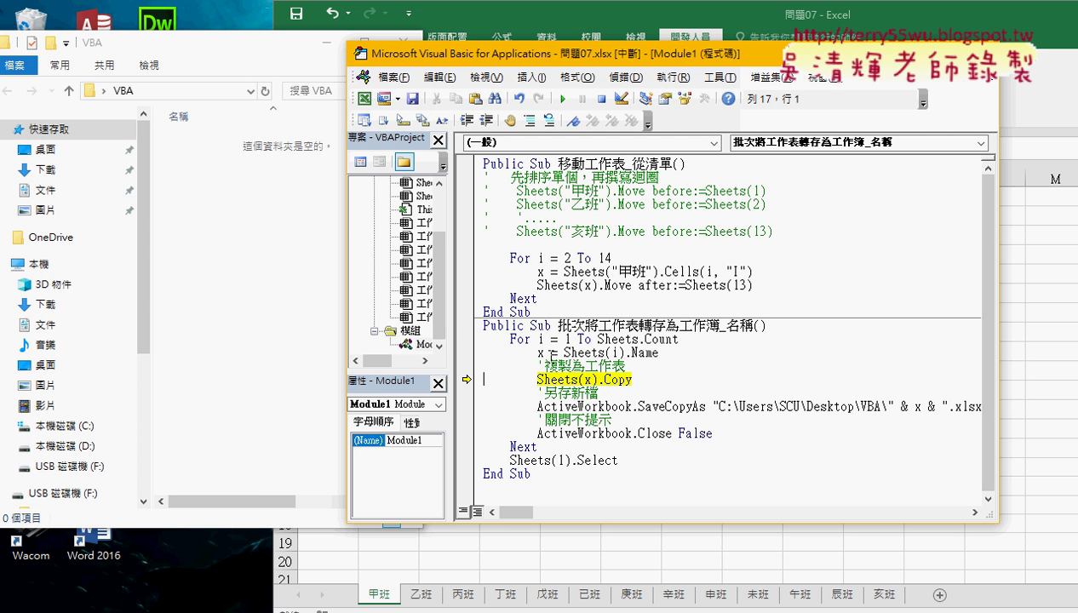
pyautogui.moveTo(540, 355)
pyautogui.moveTo(632, 379); pyautogui.dragTo(537, 380)
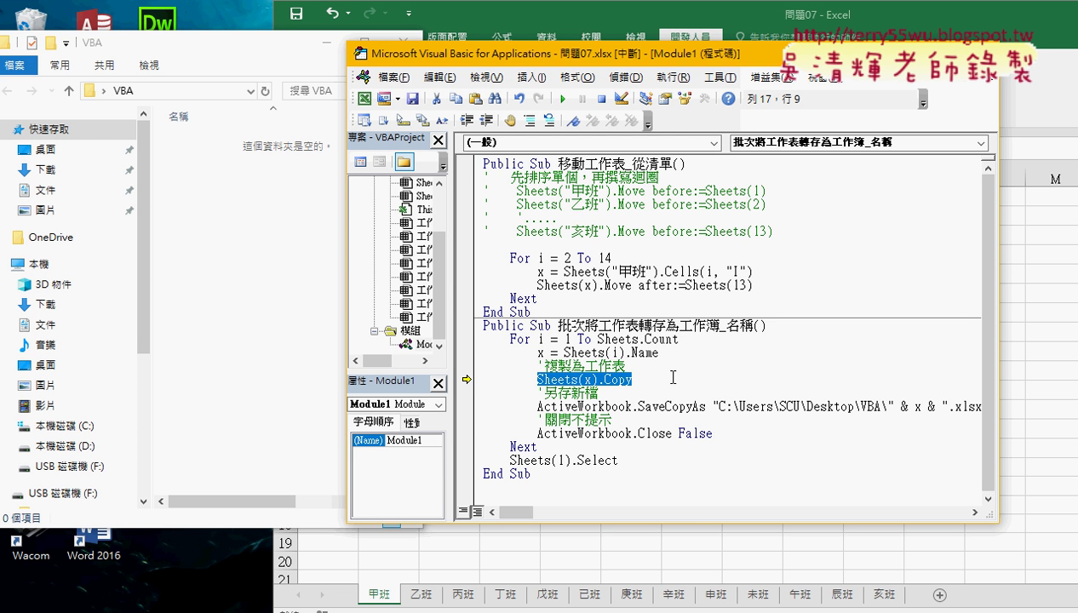
pyautogui.moveTo(674, 373); pyautogui.dragTo(701, 392)
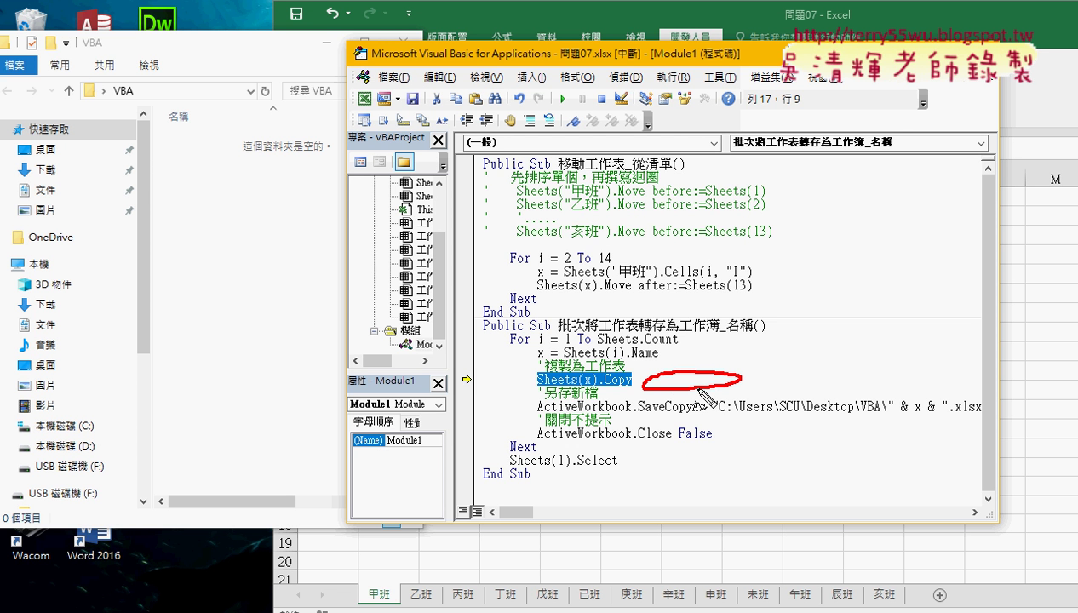
pyautogui.press('Escape')
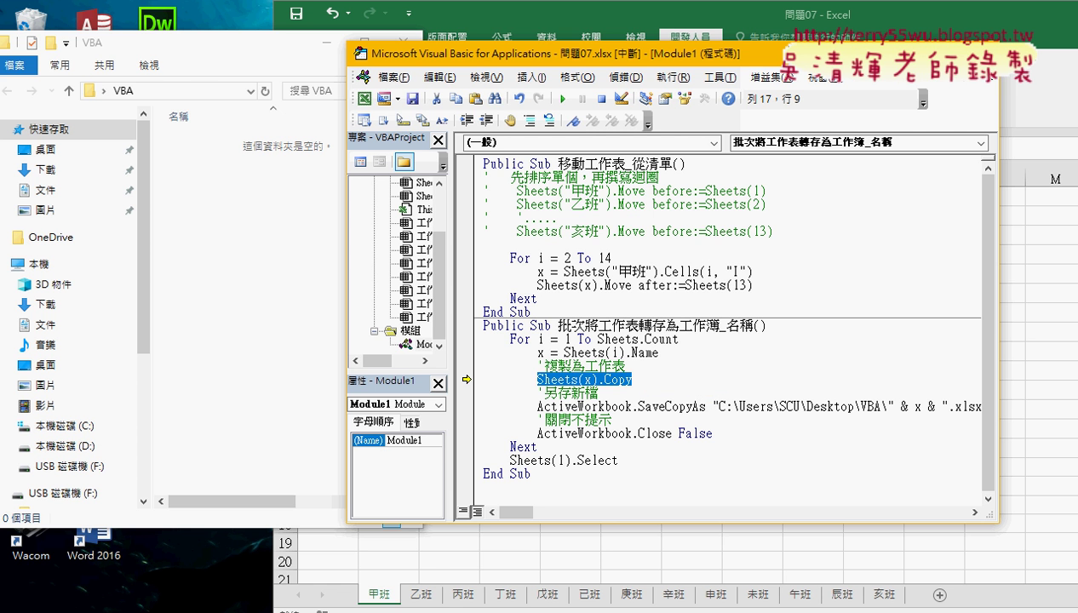
# Check the open Excel windows, then run Sheets(x).Copy to create new workbook 活頁簿2
pyautogui.click(351, 609)
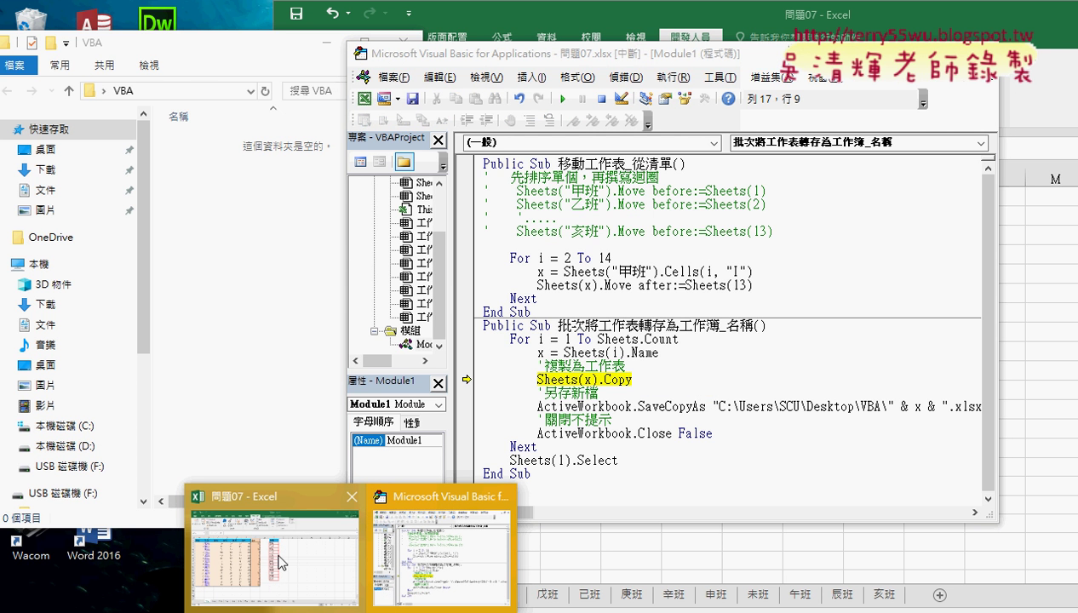
pyautogui.moveTo(280, 562)
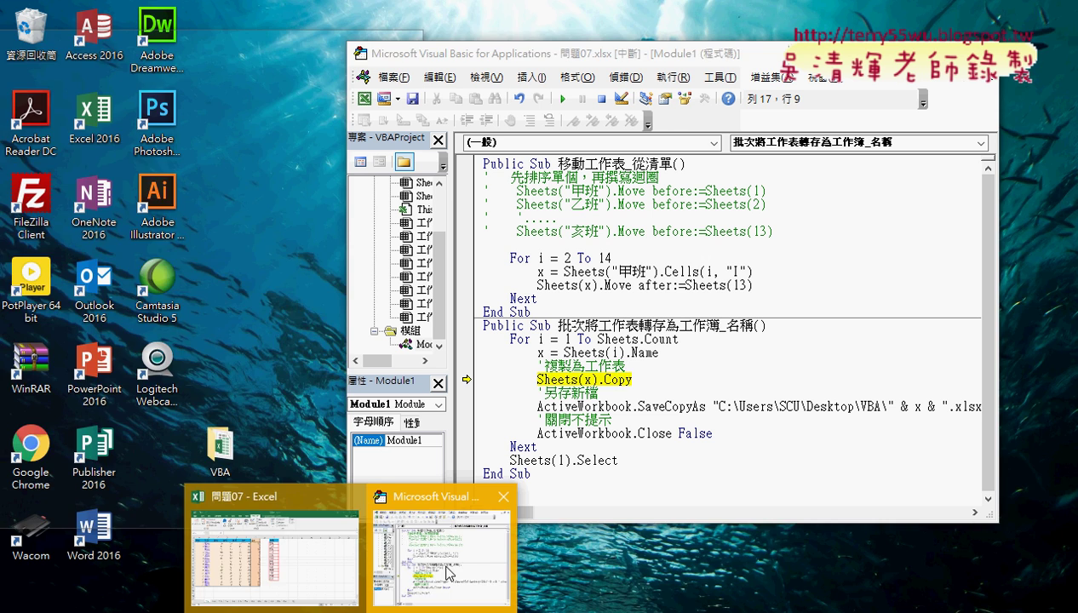
pyautogui.click(444, 566)
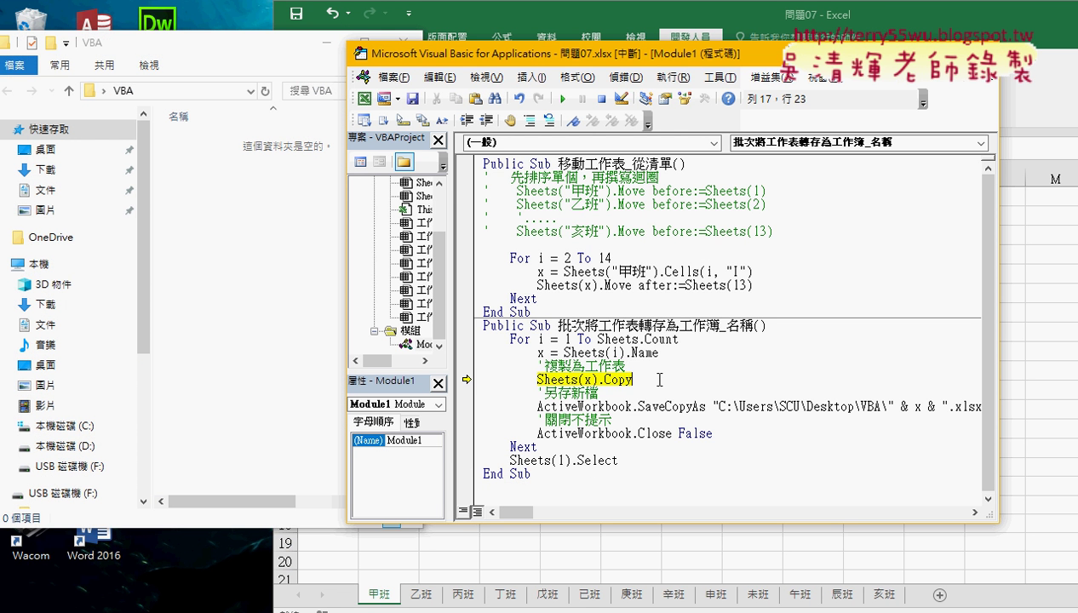
pyautogui.press('F8')
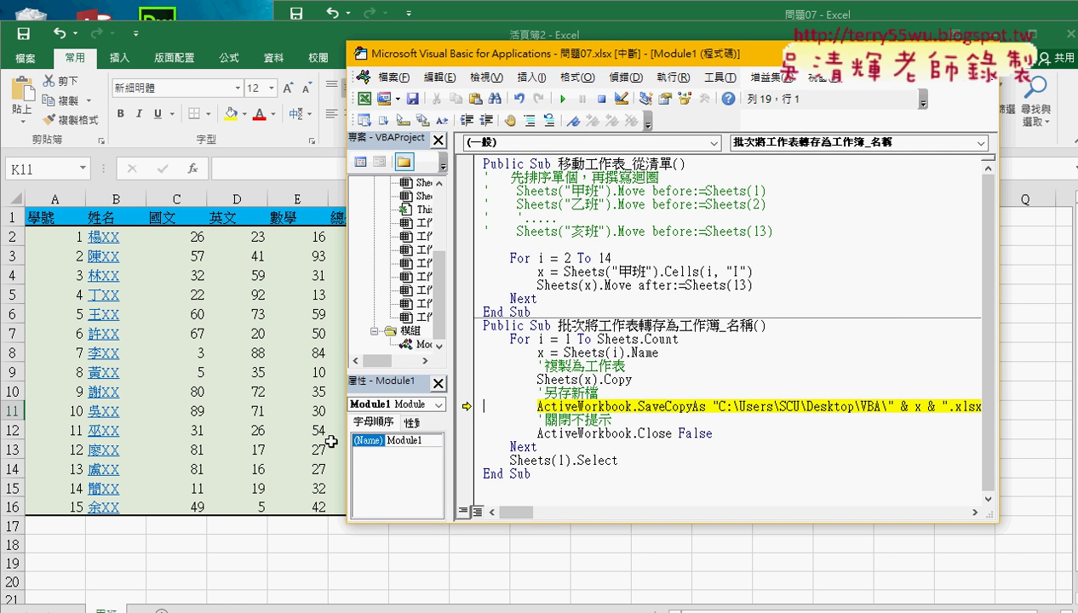
pyautogui.click(332, 609)
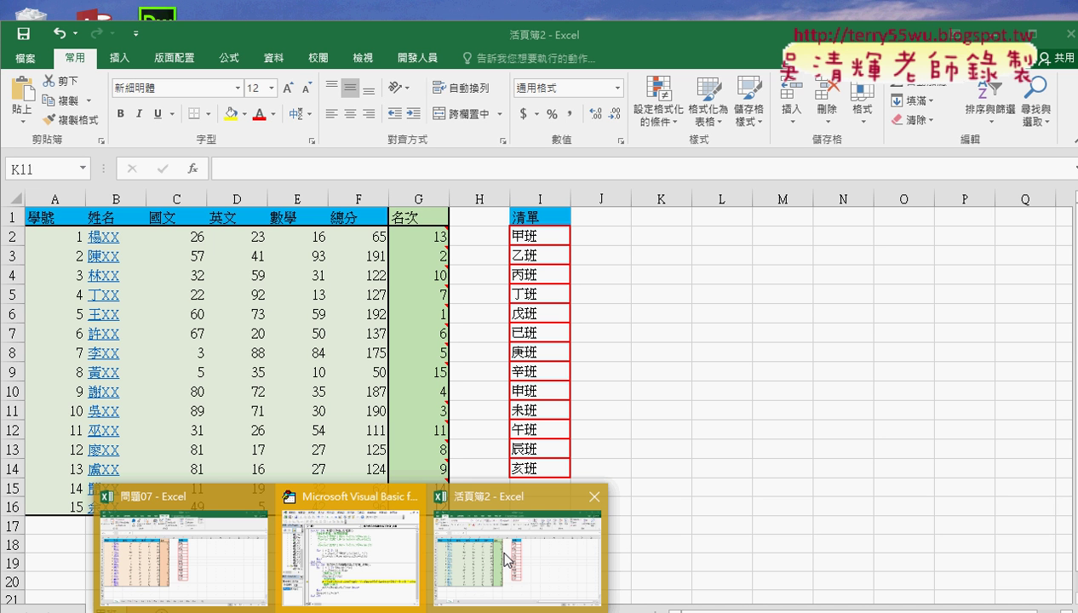
pyautogui.click(507, 559)
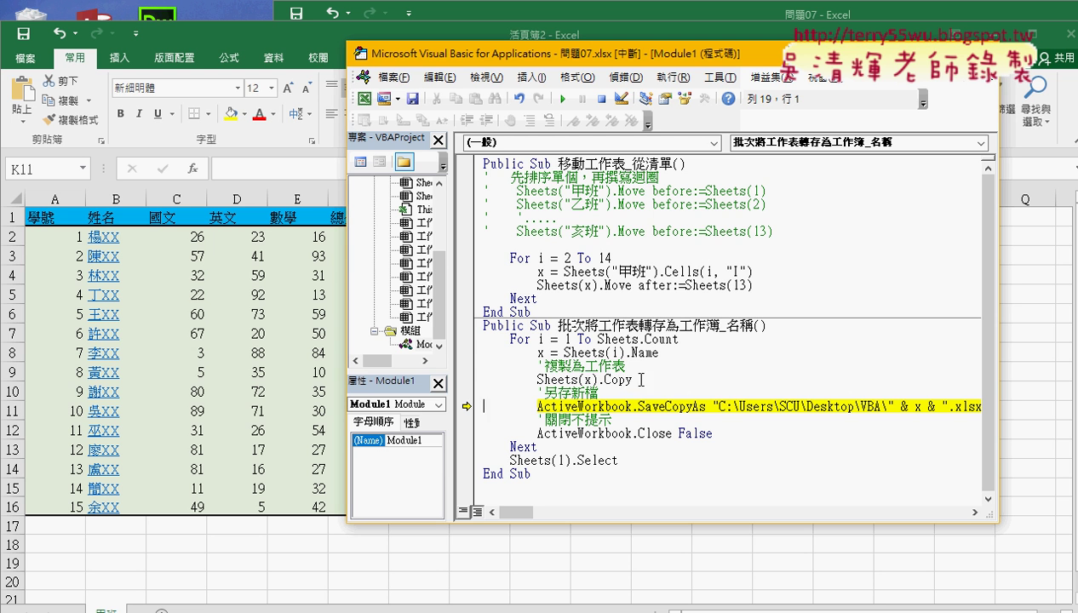
# Highlight the Sheets(x).Copy line and mark the new 活頁簿2 workbook title
pyautogui.moveTo(641, 380); pyautogui.dragTo(536, 380)
pyautogui.click(579, 406)
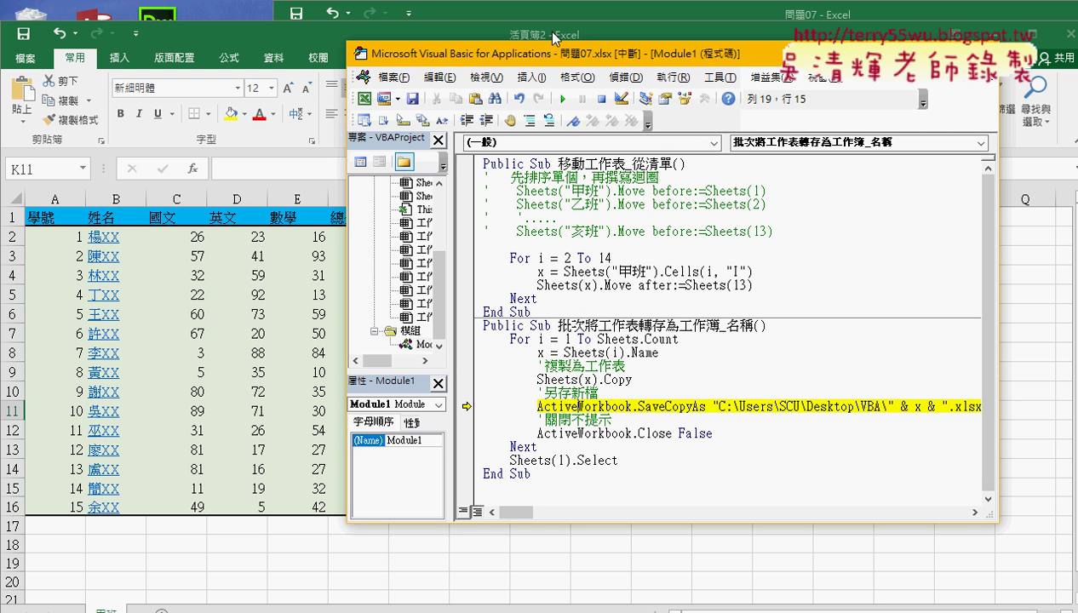
pyautogui.moveTo(558, 55); pyautogui.dragTo(564, 75)
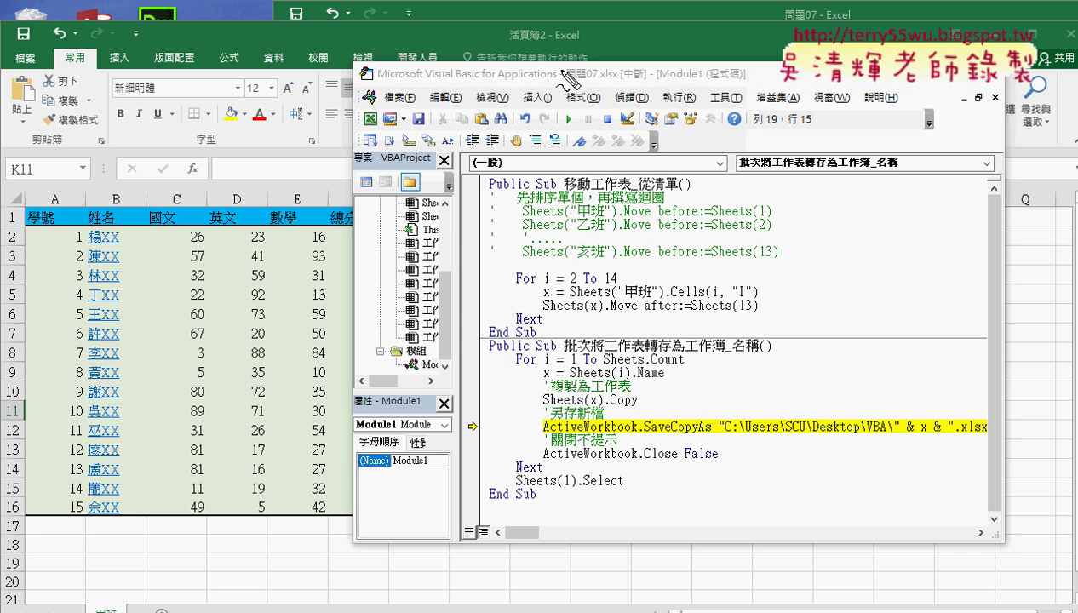
pyautogui.moveTo(536, 59); pyautogui.dragTo(592, 38)
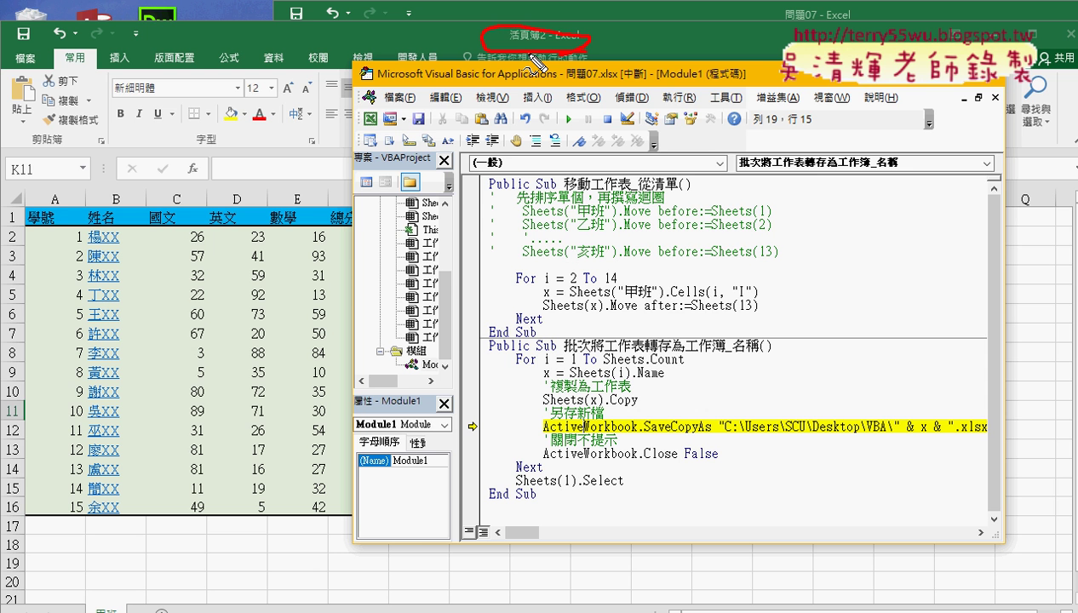
pyautogui.moveTo(511, 19)
pyautogui.mouseDown()
pyautogui.moveTo(489, 43)
pyautogui.moveTo(565, 24)
pyautogui.mouseUp()
# Delete 'Copy' from ActiveWorkbook.SaveCopyAs so the line reads ActiveWorkbook.SaveAs
pyautogui.moveTo(649, 433); pyautogui.dragTo(700, 432)
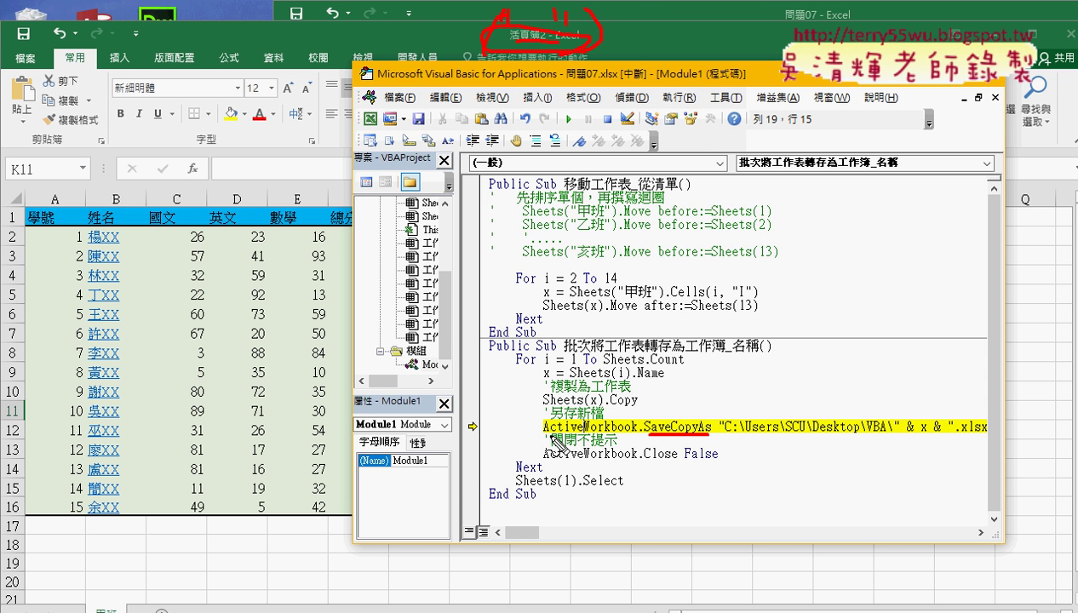
pyautogui.moveTo(543, 437); pyautogui.dragTo(584, 437)
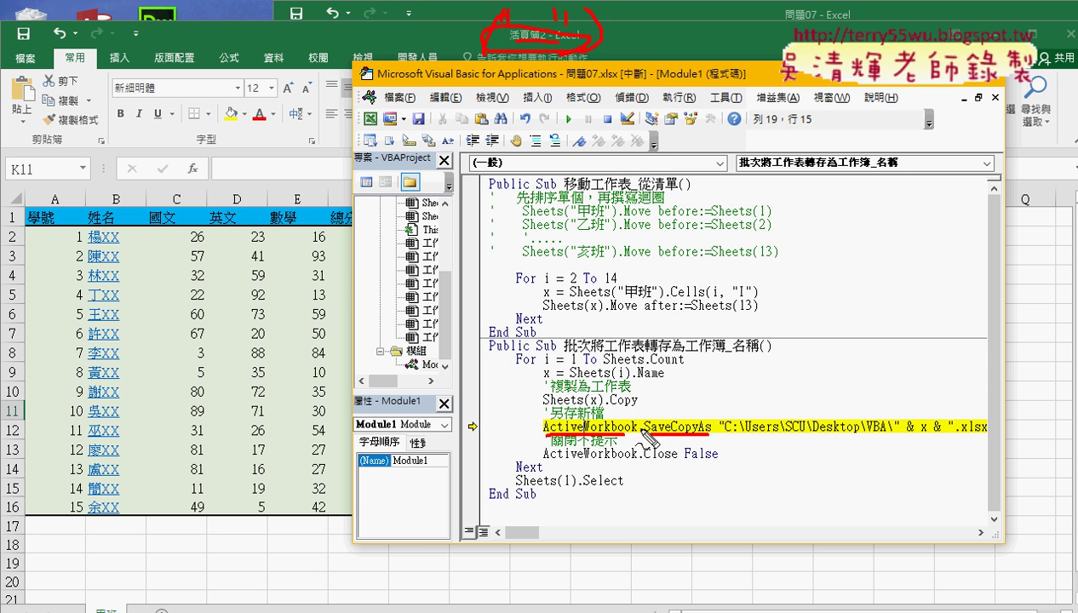
pyautogui.press('Escape')
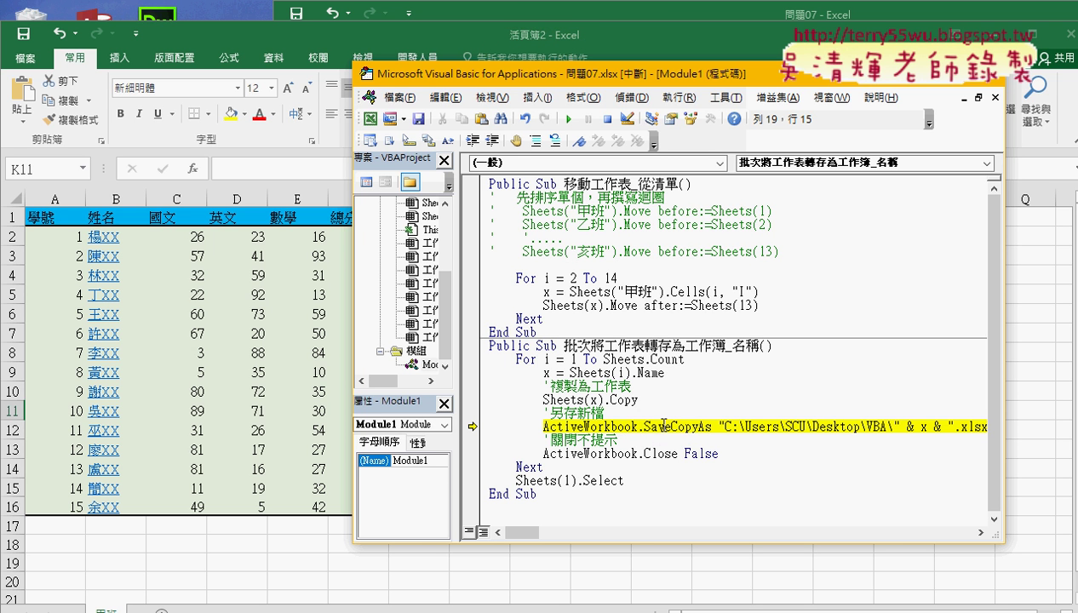
pyautogui.moveTo(673, 425); pyautogui.dragTo(700, 426)
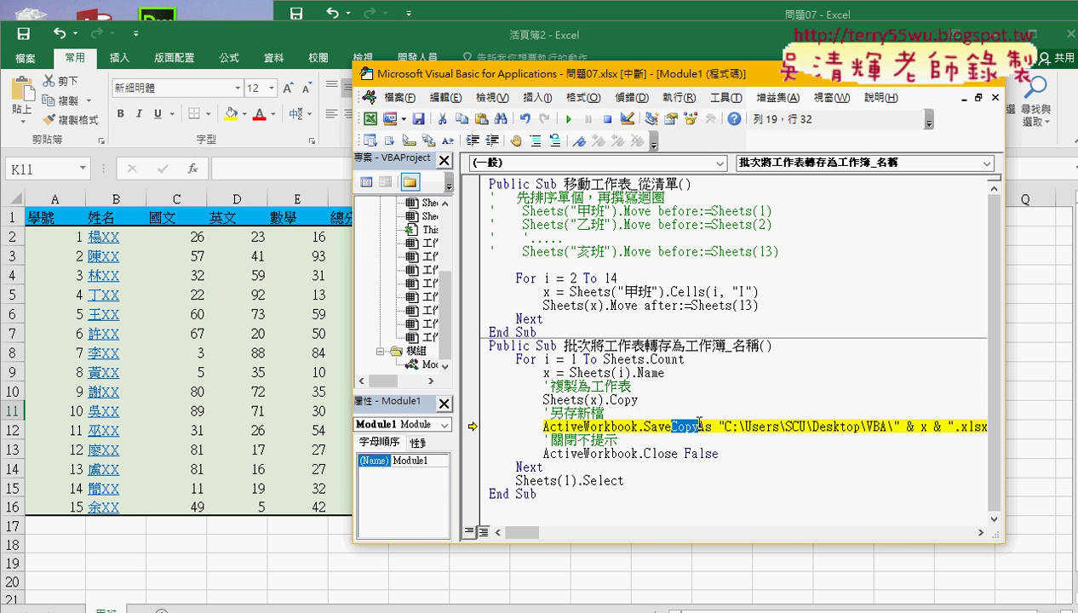
pyautogui.press('Delete')
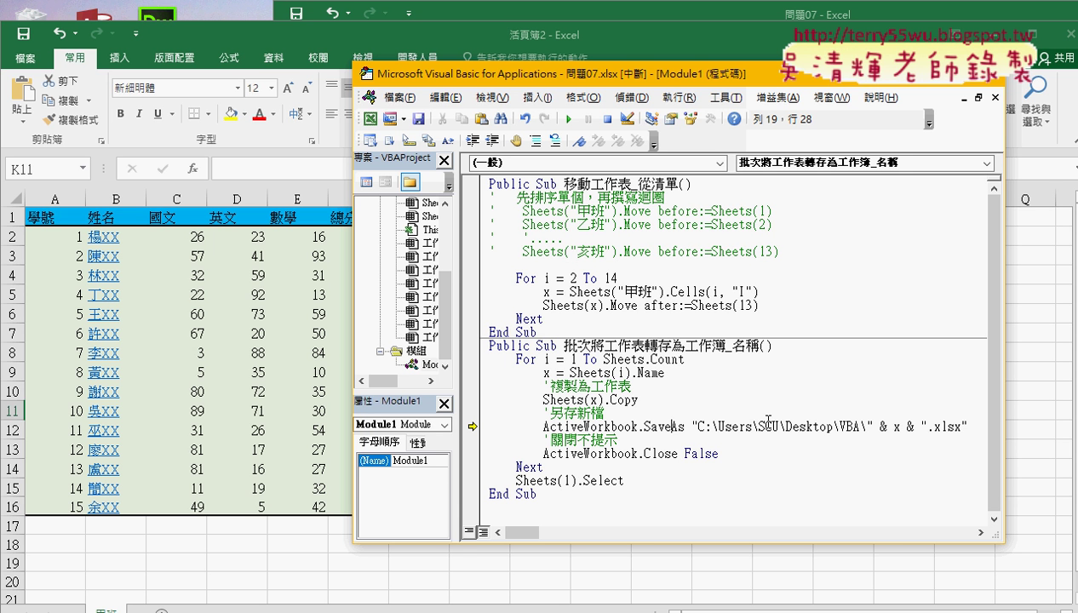
pyautogui.hotkey('ctrl', 'z')
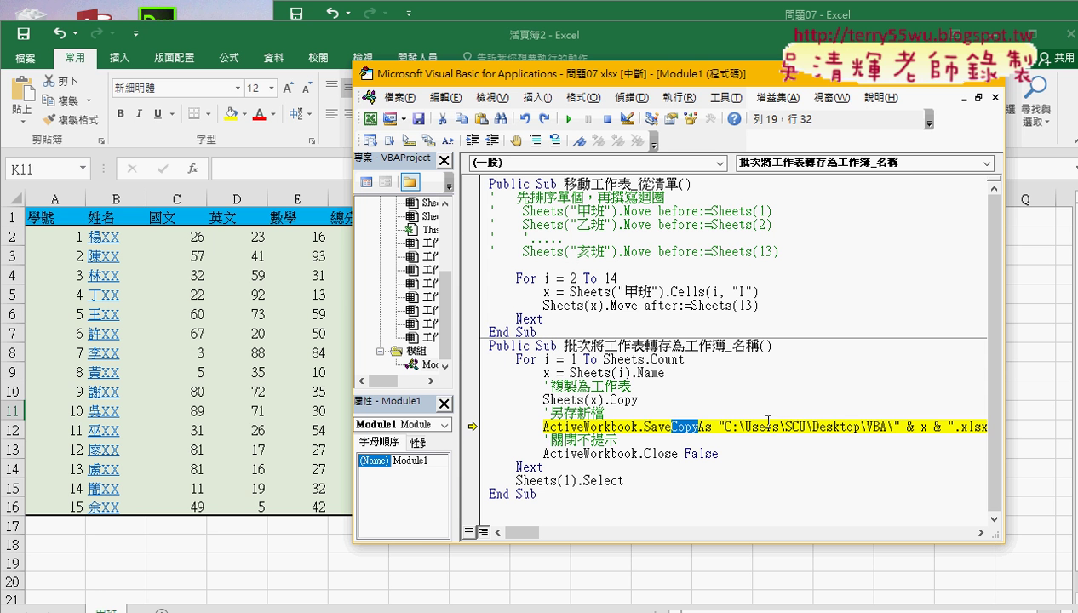
pyautogui.press('Delete')
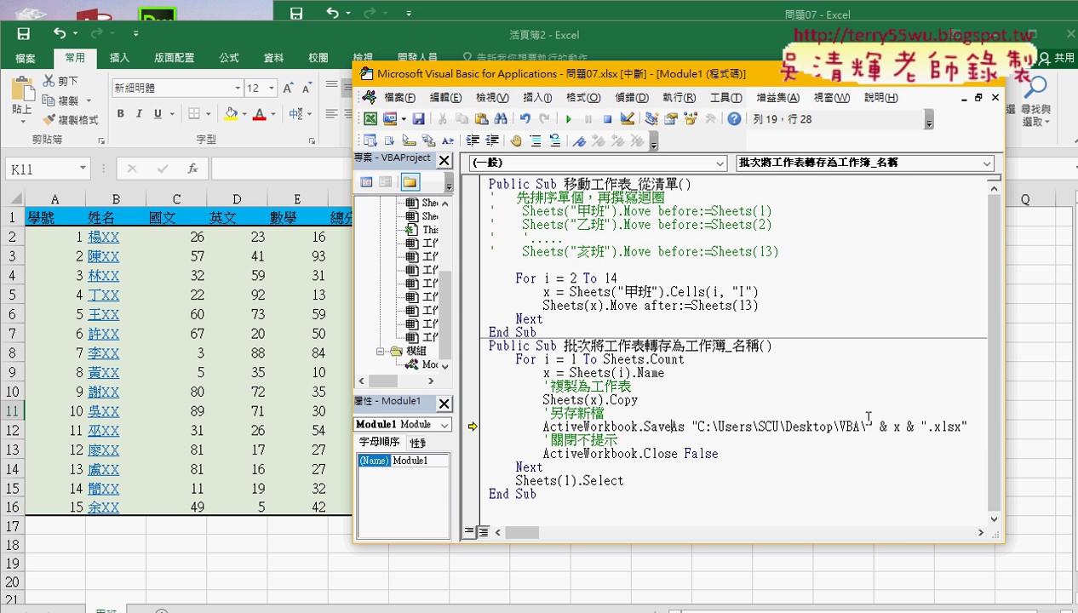
pyautogui.press('Up')
pyautogui.moveTo(697, 426); pyautogui.dragTo(867, 426)
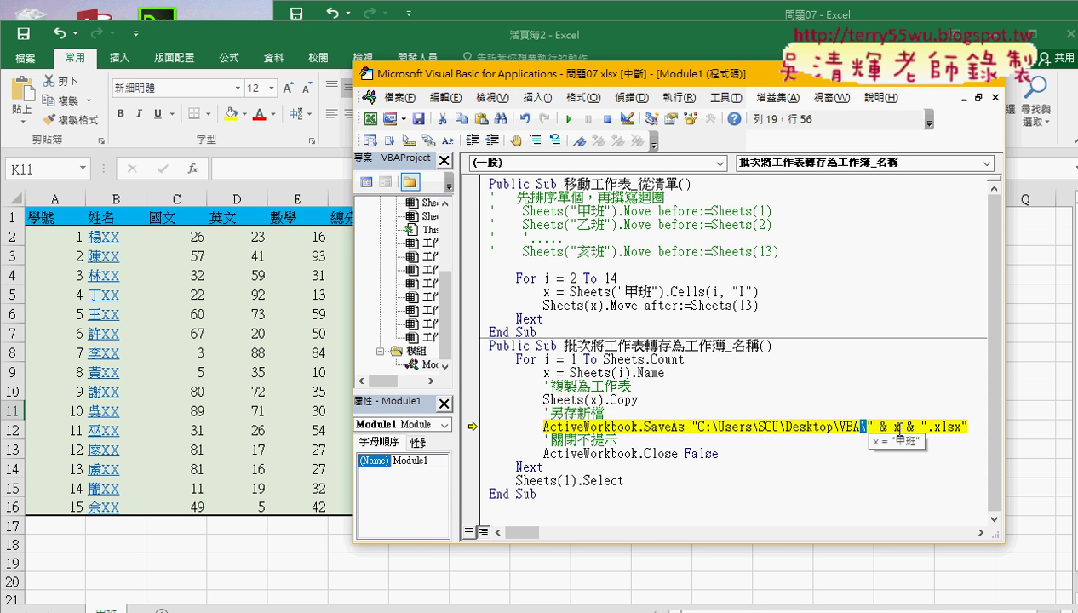
pyautogui.moveTo(928, 426); pyautogui.dragTo(960, 424)
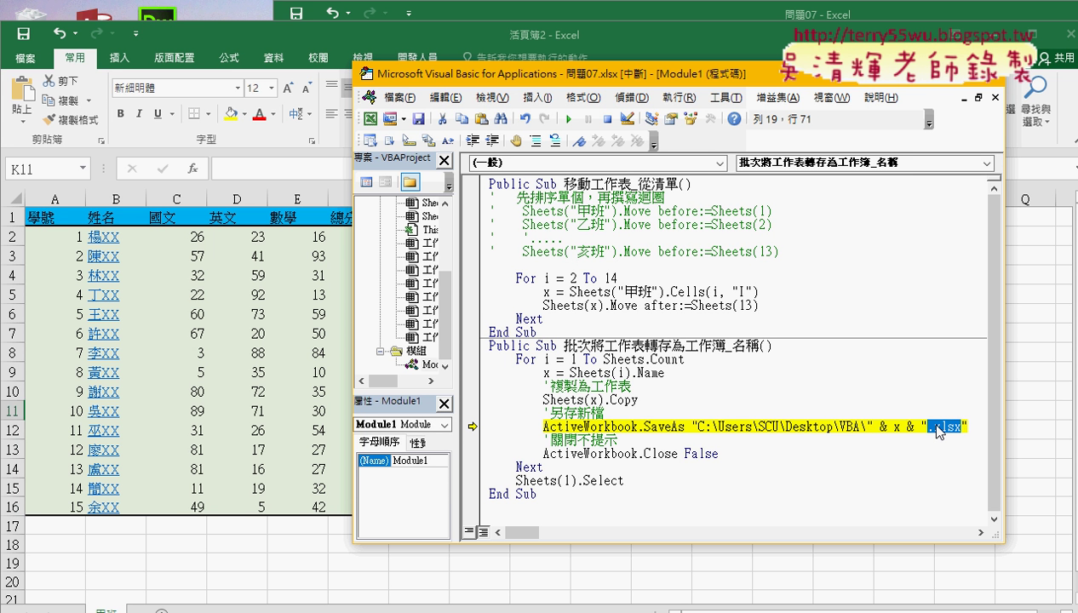
pyautogui.moveTo(897, 430)
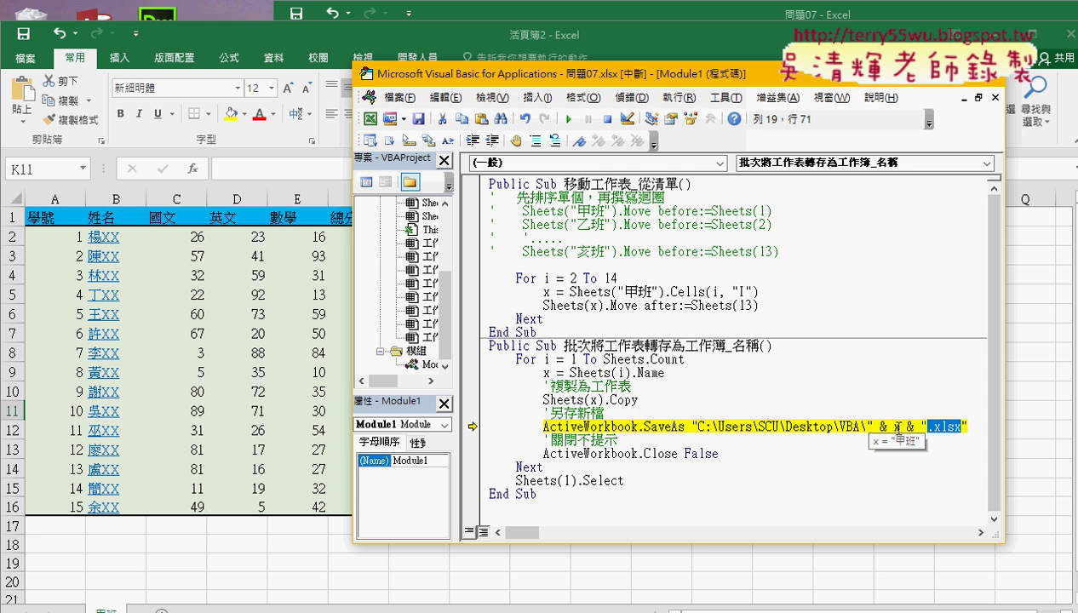
pyautogui.click(871, 362)
# Resume the macro with F5 and check the VBA folder for the saved 甲班 workbook
pyautogui.press('F5')
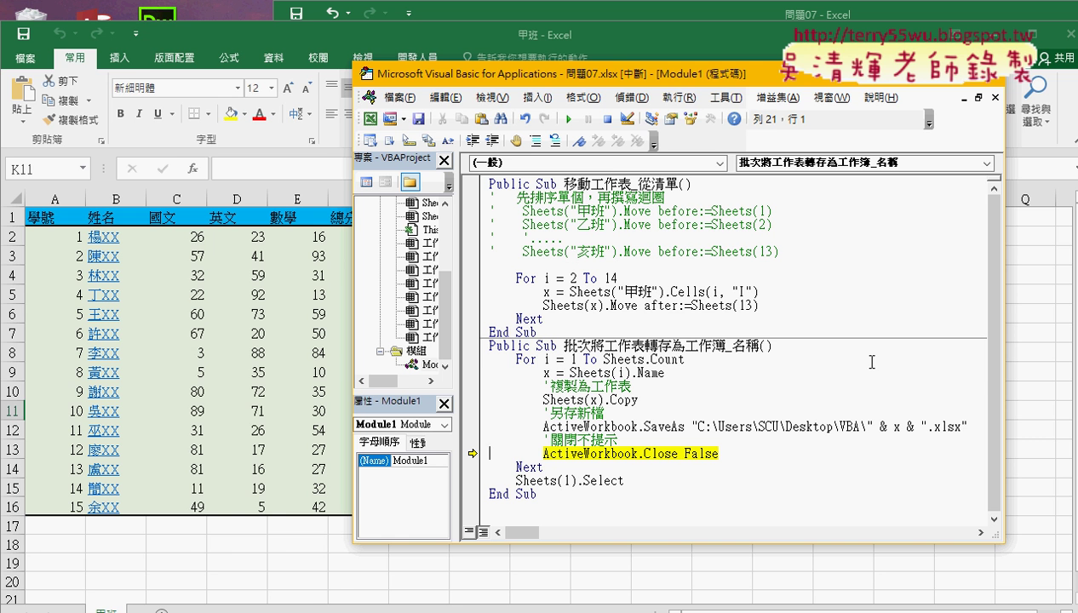
pyautogui.click(281, 612)
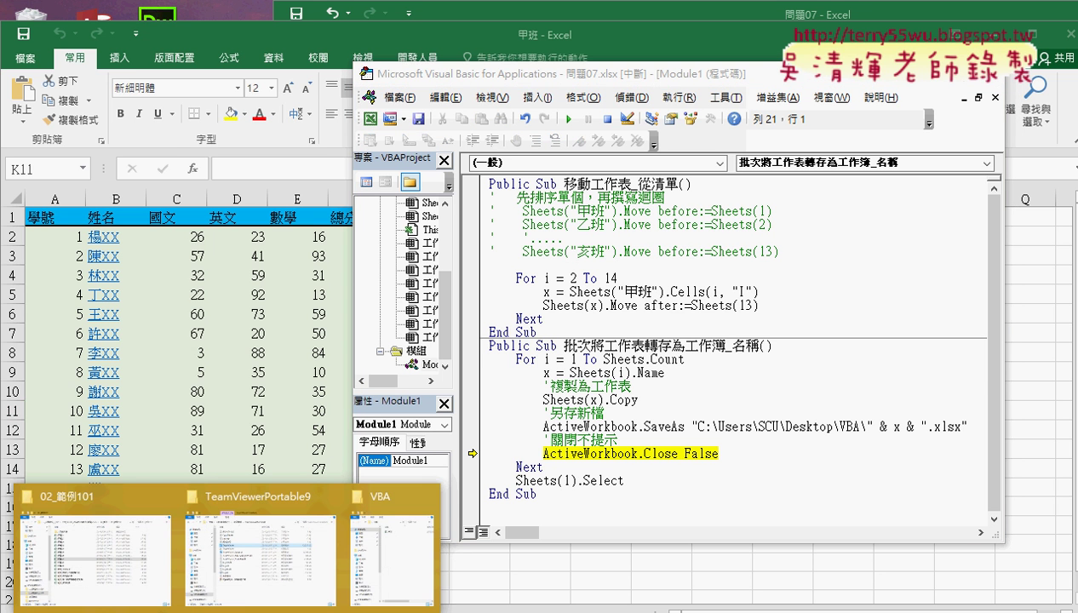
pyautogui.click(384, 552)
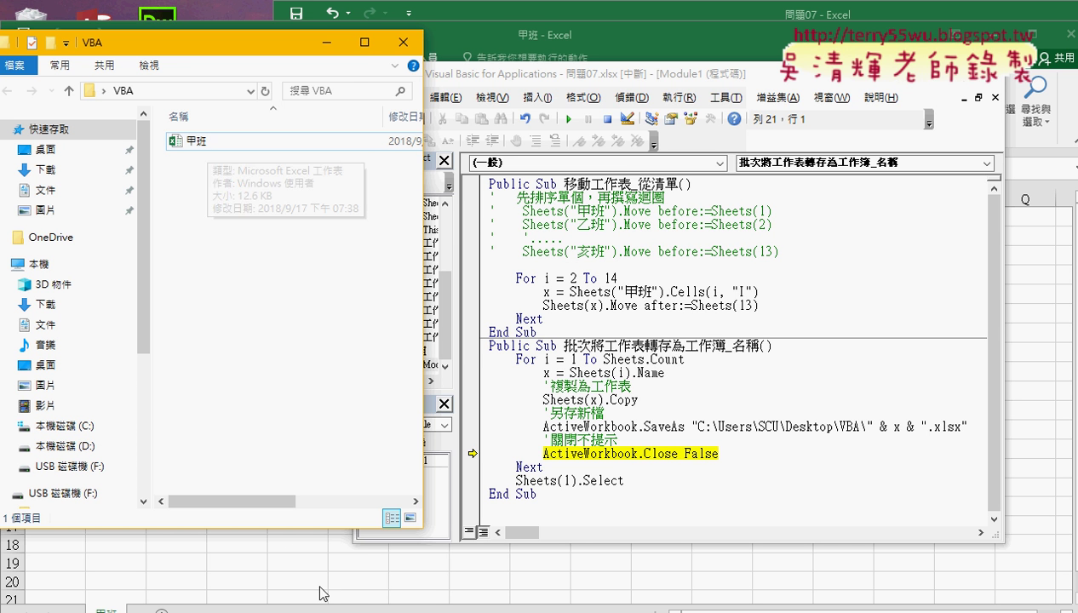
pyautogui.click(351, 609)
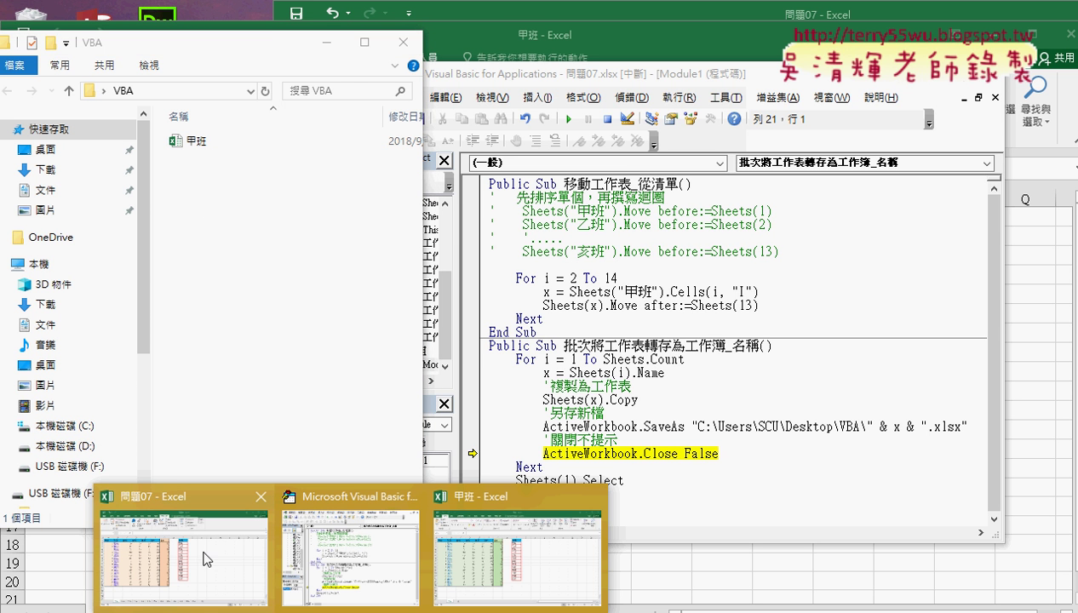
# Look over the new 甲班 workbook from the taskbar, then go back to the macro code
pyautogui.moveTo(157, 531)
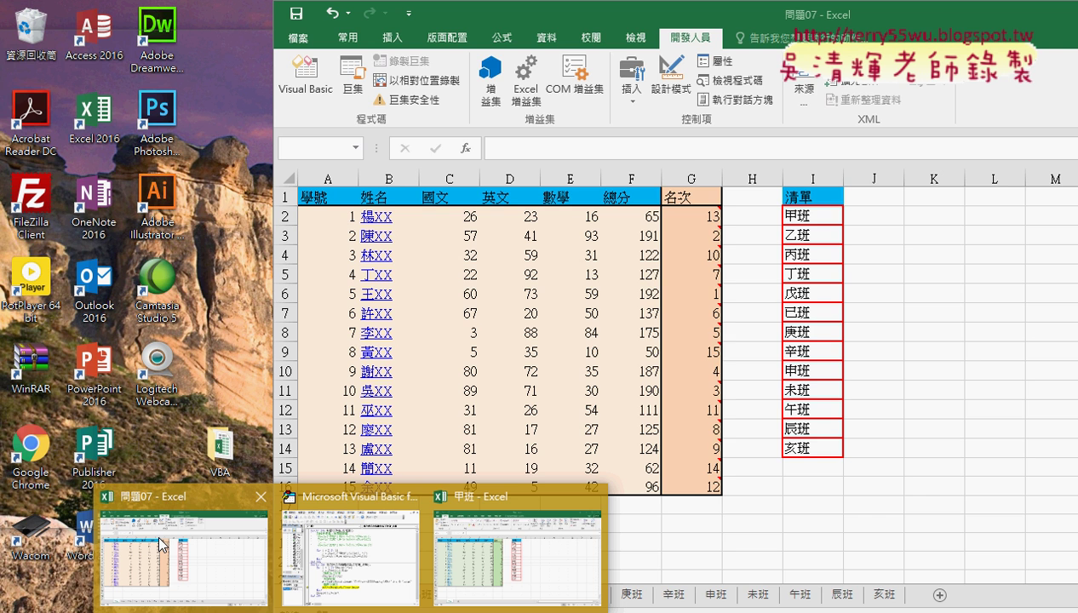
pyautogui.moveTo(494, 547)
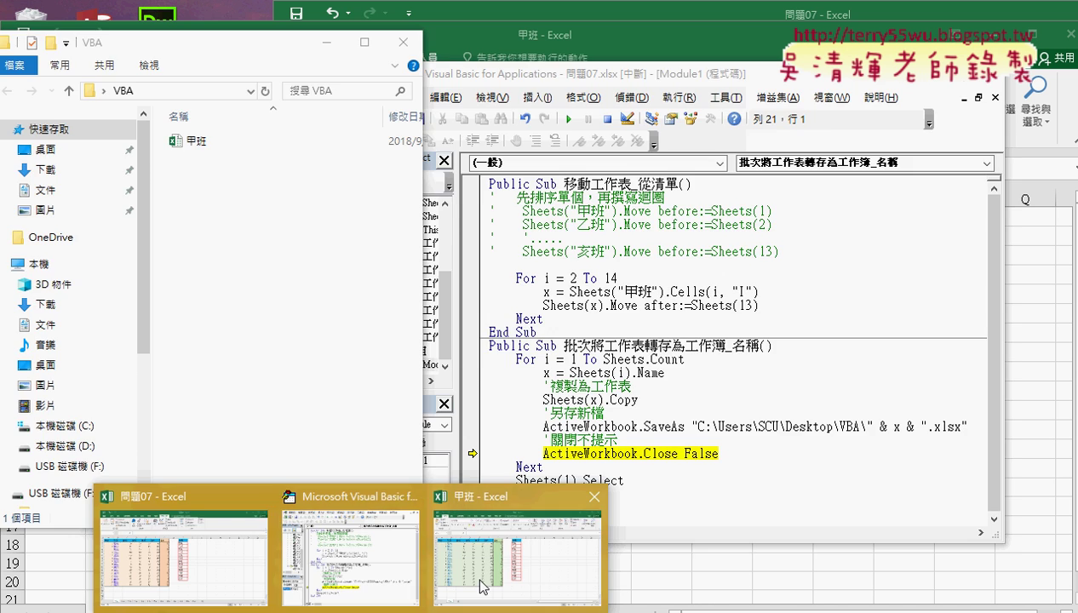
pyautogui.click(483, 586)
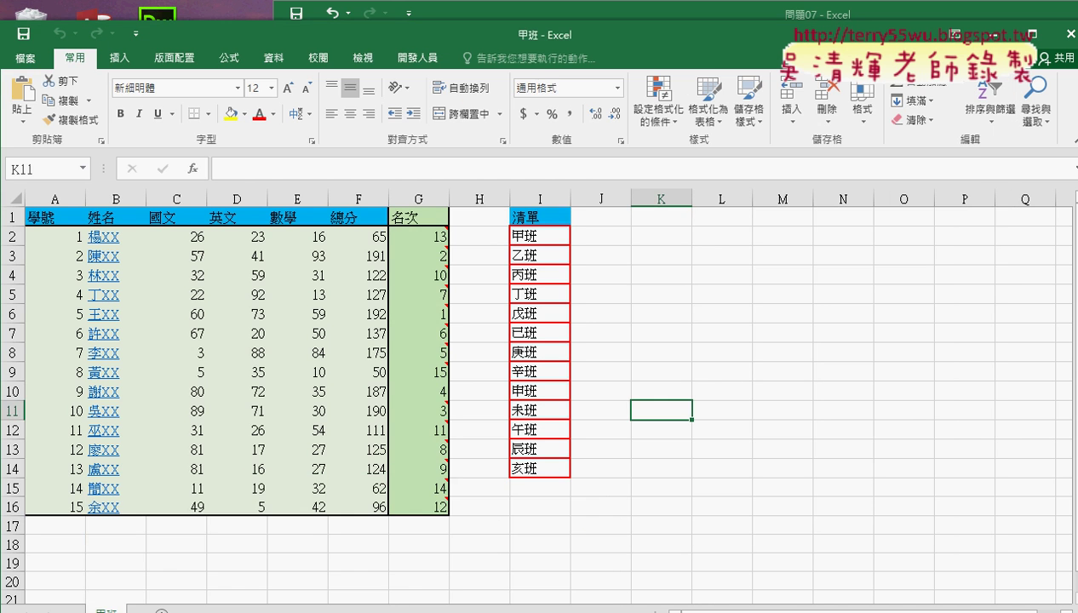
pyautogui.click(396, 550)
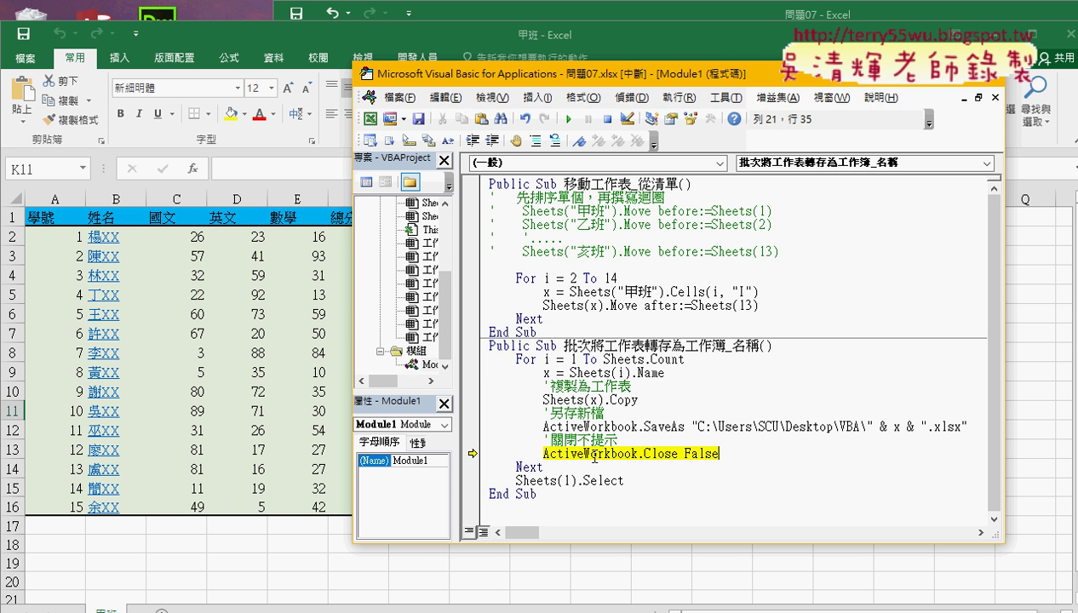
pyautogui.moveTo(542, 454); pyautogui.dragTo(635, 458)
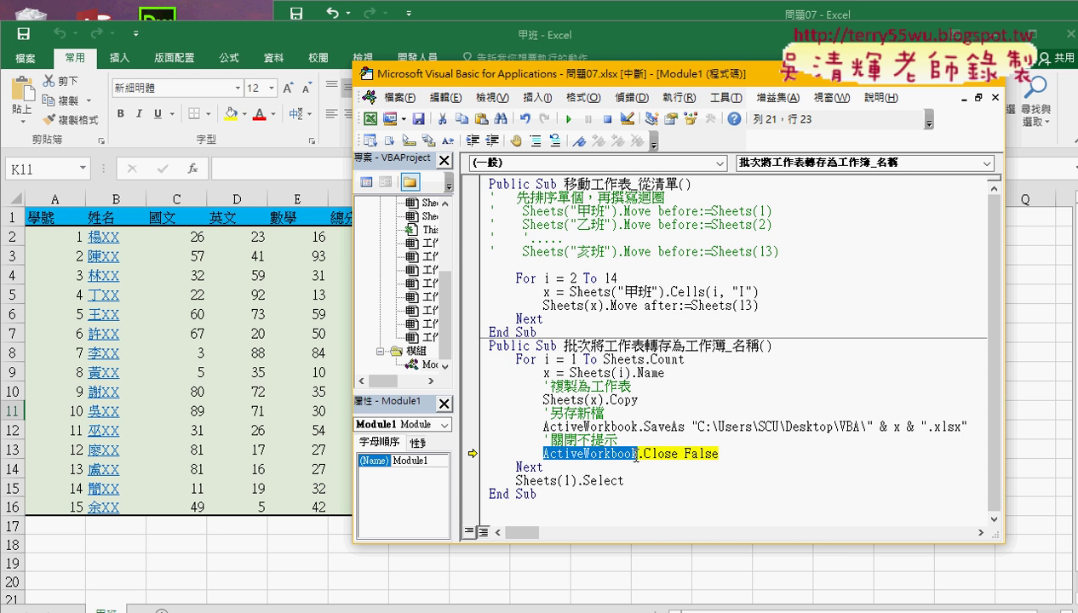
pyautogui.moveTo(719, 454); pyautogui.dragTo(640, 455)
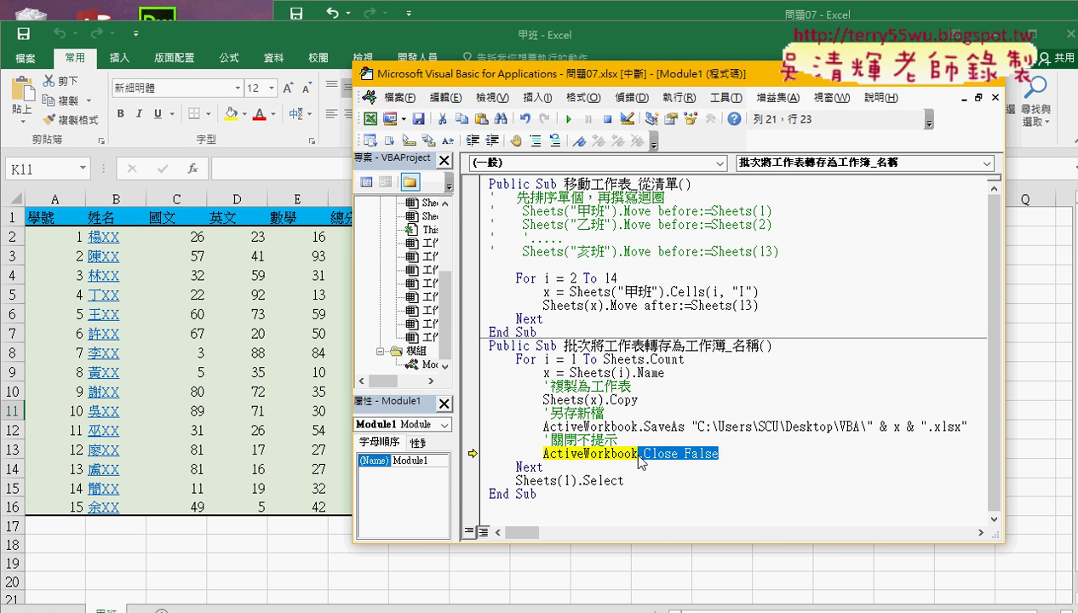
pyautogui.write('.')
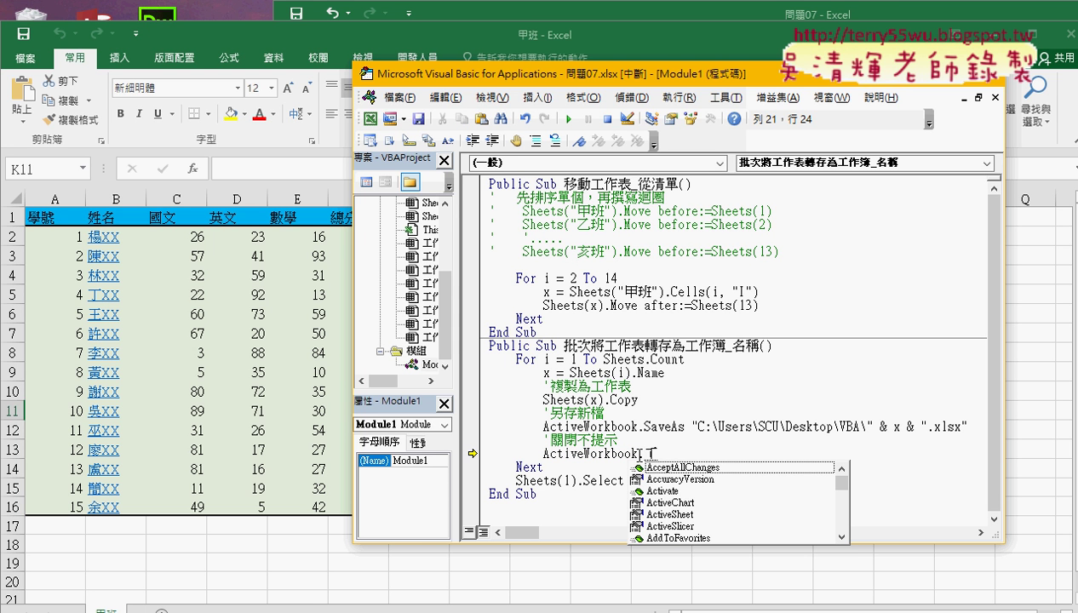
pyautogui.write('cl')
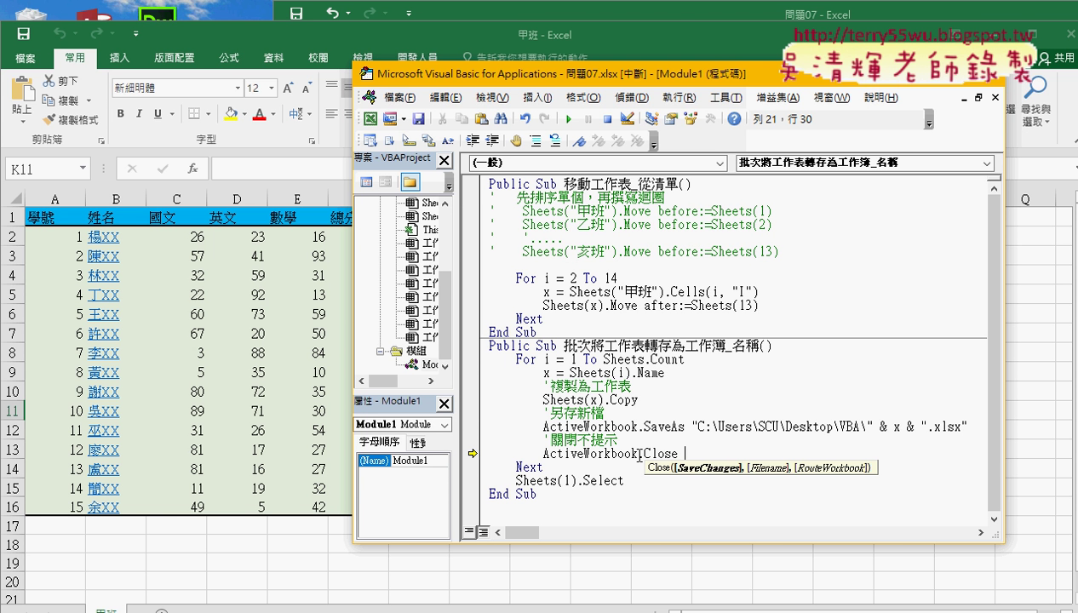
pyautogui.write('f')
pyautogui.write('alse')
pyautogui.click(763, 412)
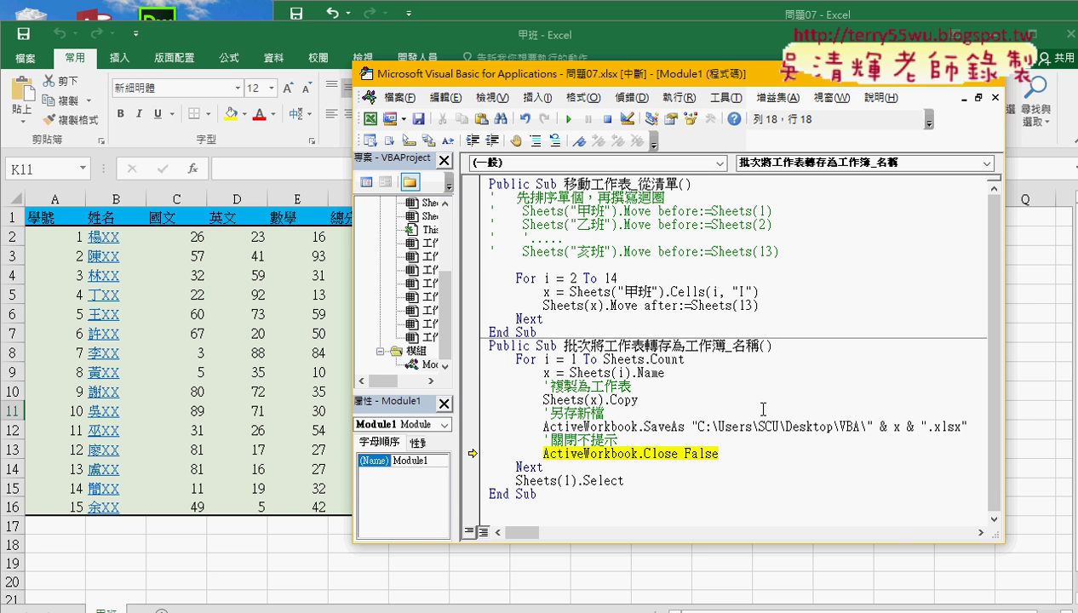
# Step over the close line so the 甲班 workbook closes, then return to the code
pyautogui.press('F8')
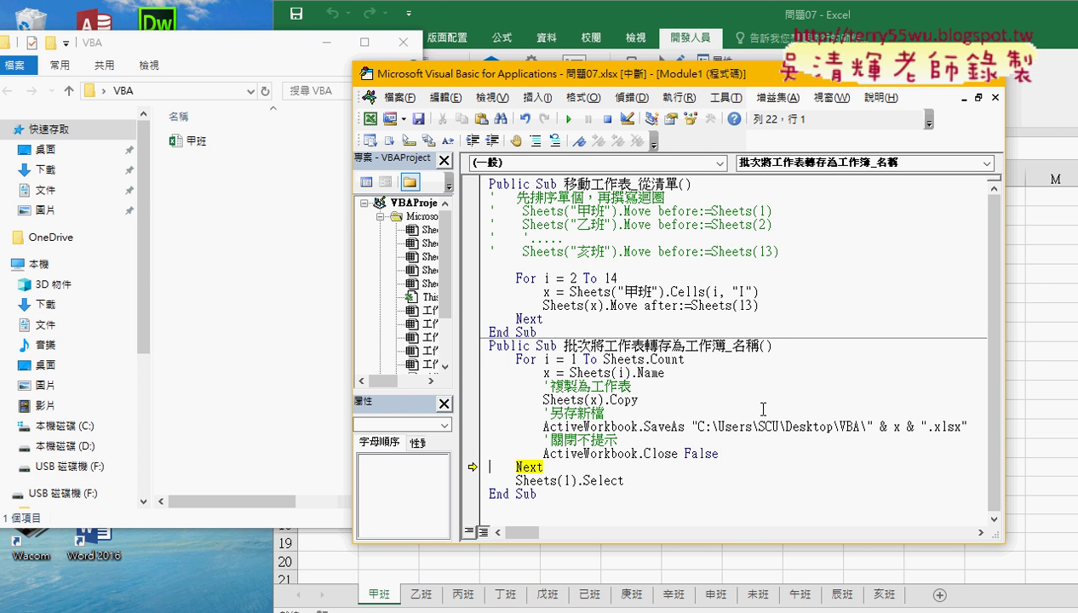
pyautogui.click(349, 609)
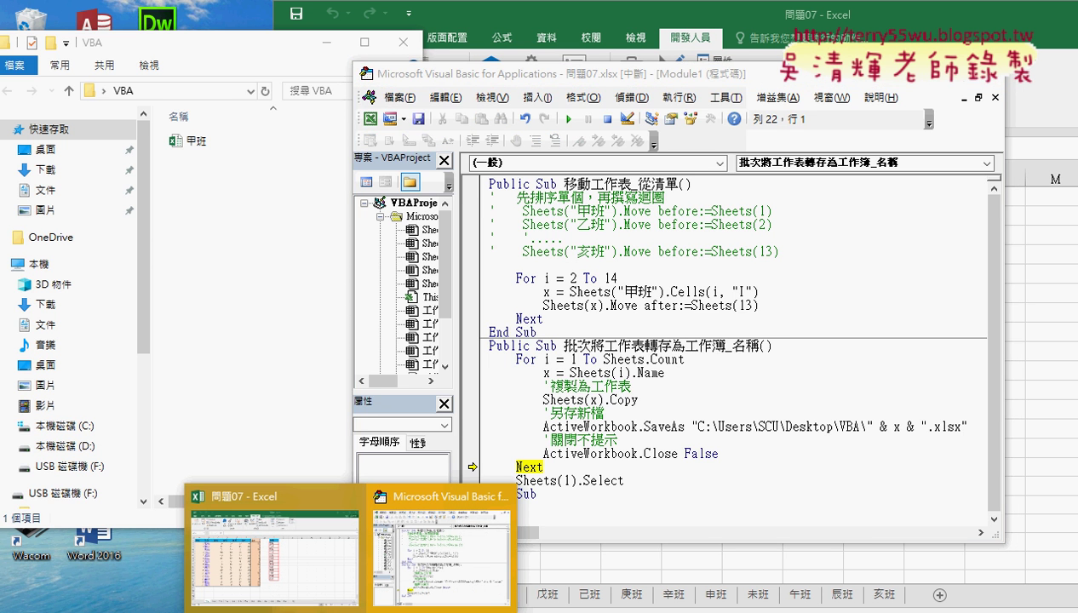
pyautogui.moveTo(303, 573)
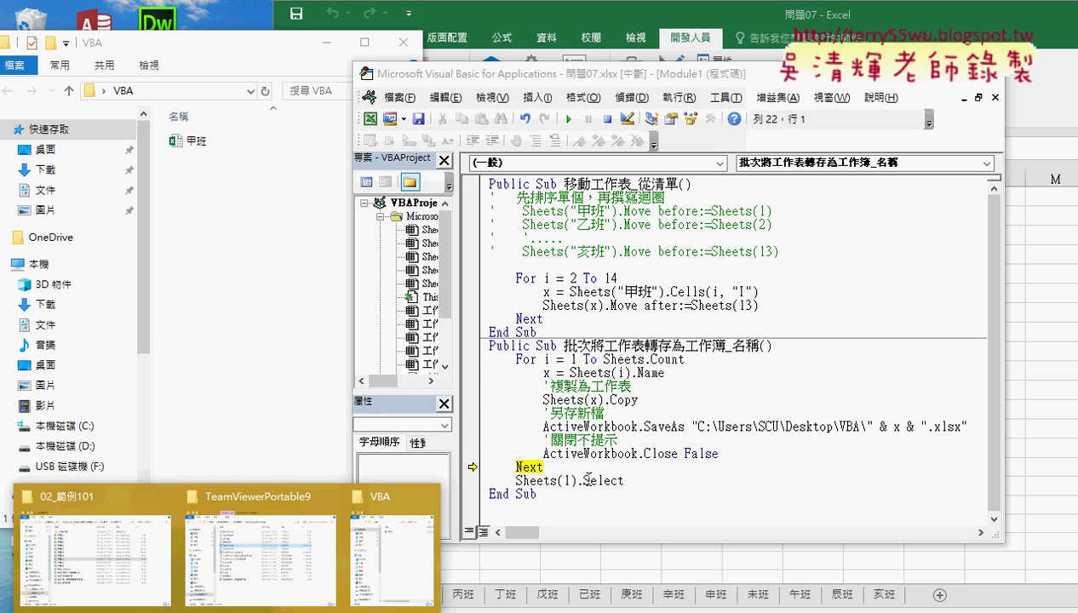
pyautogui.click(690, 464)
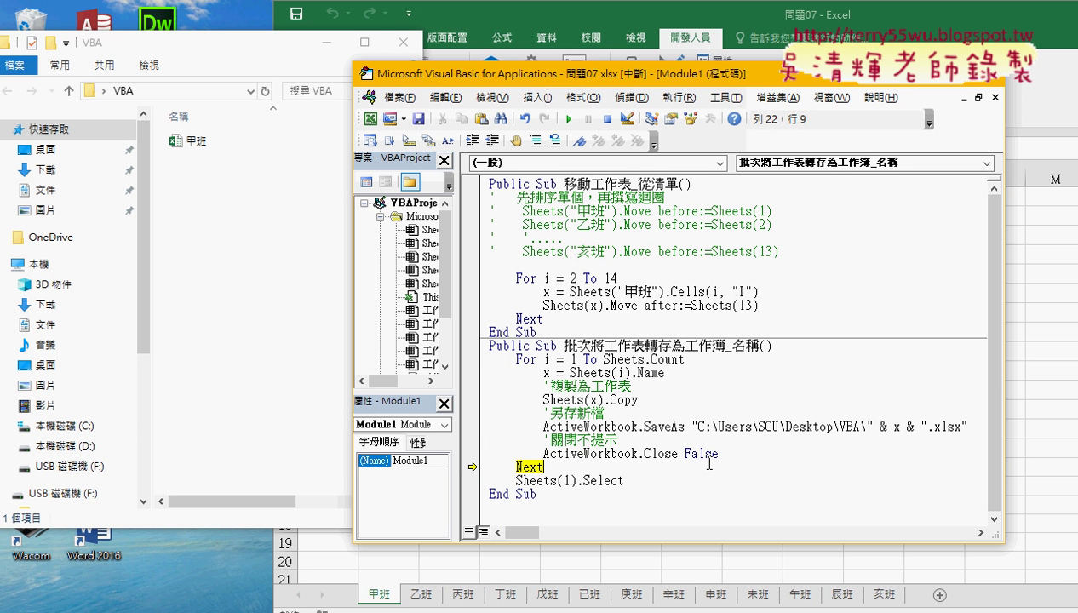
# Step through the next pass's Sheets(x).Copy and view the new 乙班 workbook 活頁簿3
pyautogui.press('F8')
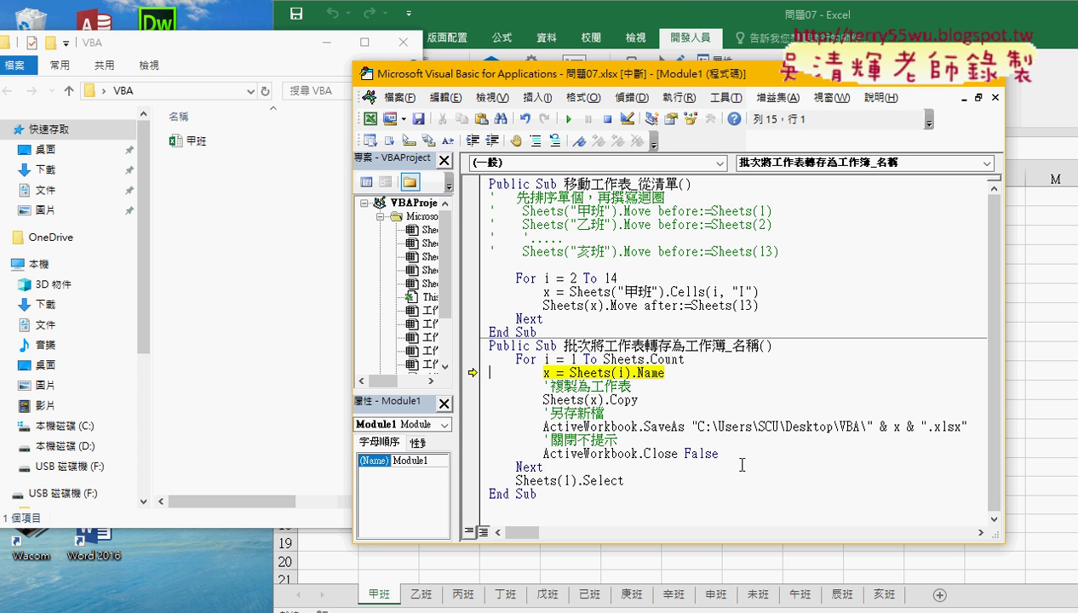
pyautogui.press('F8')
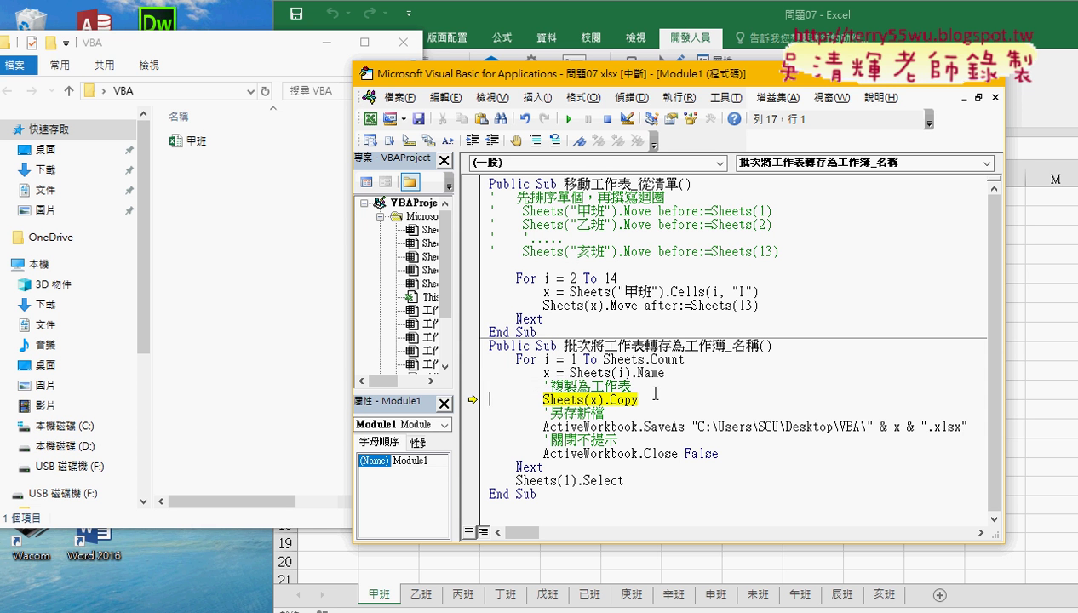
pyautogui.press('F8')
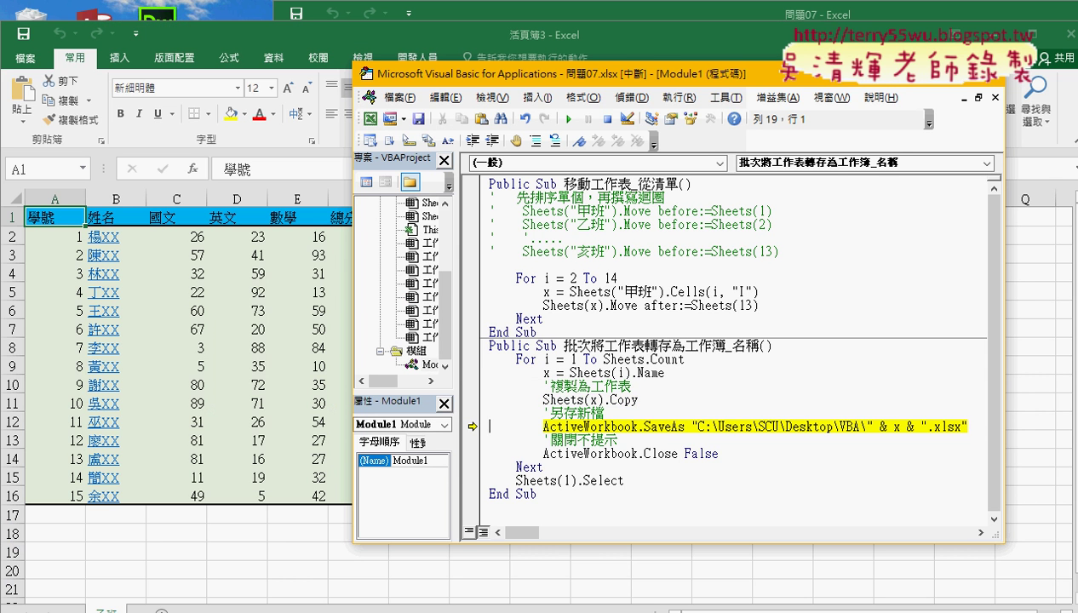
pyautogui.moveTo(351, 610)
pyautogui.click(505, 555)
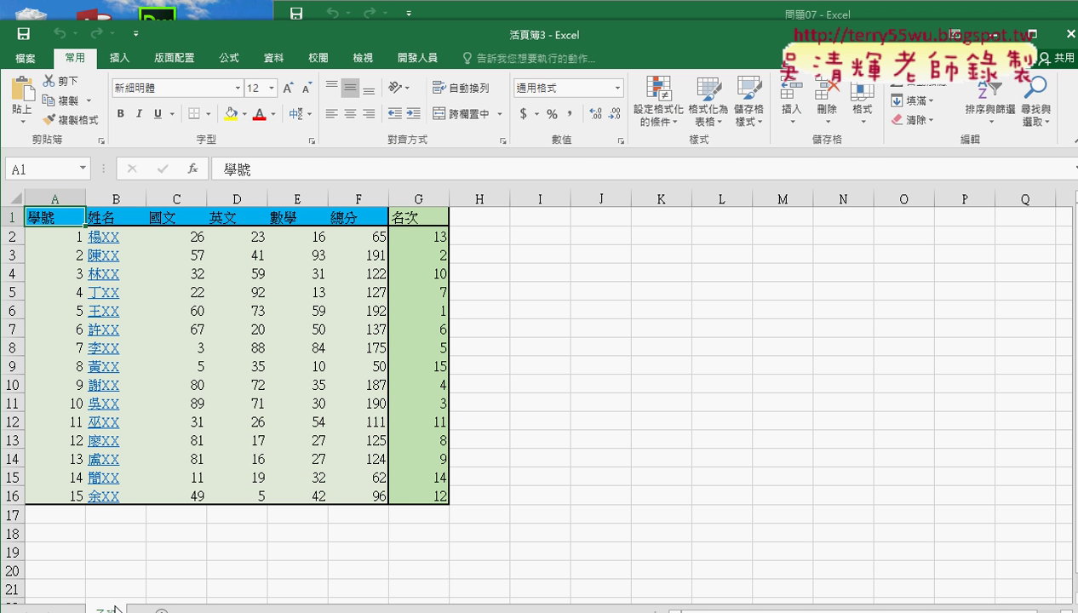
pyautogui.moveTo(654, 52); pyautogui.dragTo(695, 31)
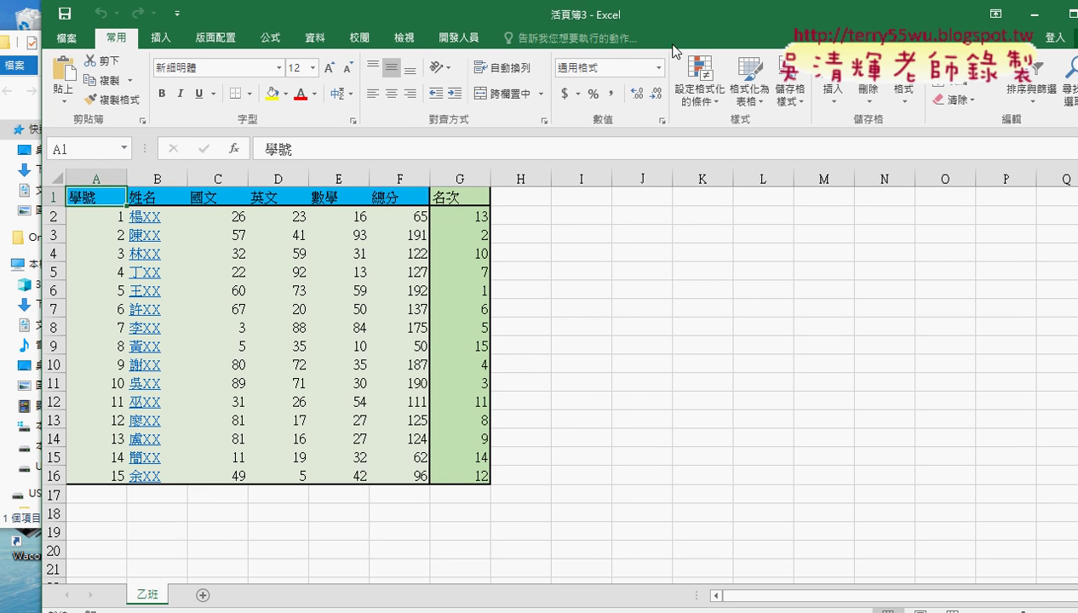
pyautogui.moveTo(349, 607)
pyautogui.click(358, 533)
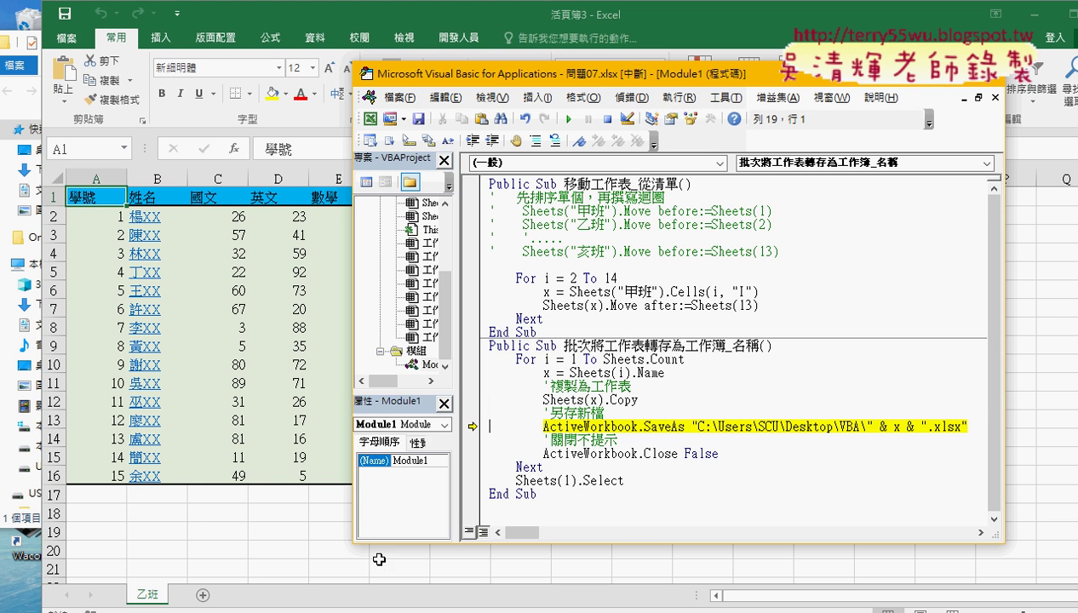
# Highlight the copy, save and close lines, the loop header, Sheets(i).Name, and variable x
pyautogui.moveTo(892, 426)
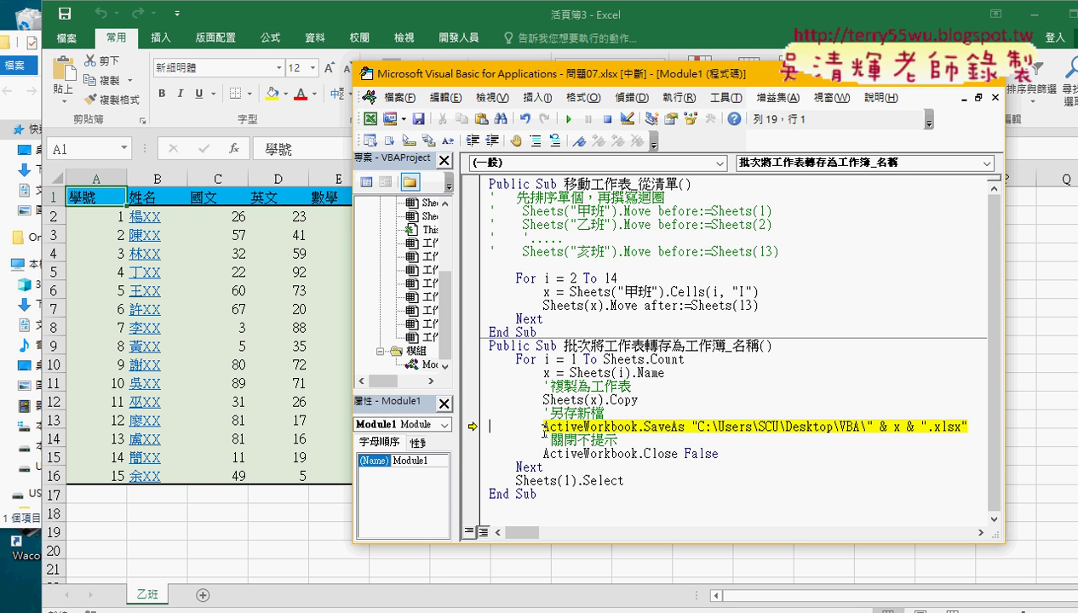
pyautogui.click(656, 400)
pyautogui.moveTo(723, 453)
pyautogui.mouseDown()
pyautogui.moveTo(468, 387)
pyautogui.moveTo(462, 399)
pyautogui.mouseUp()
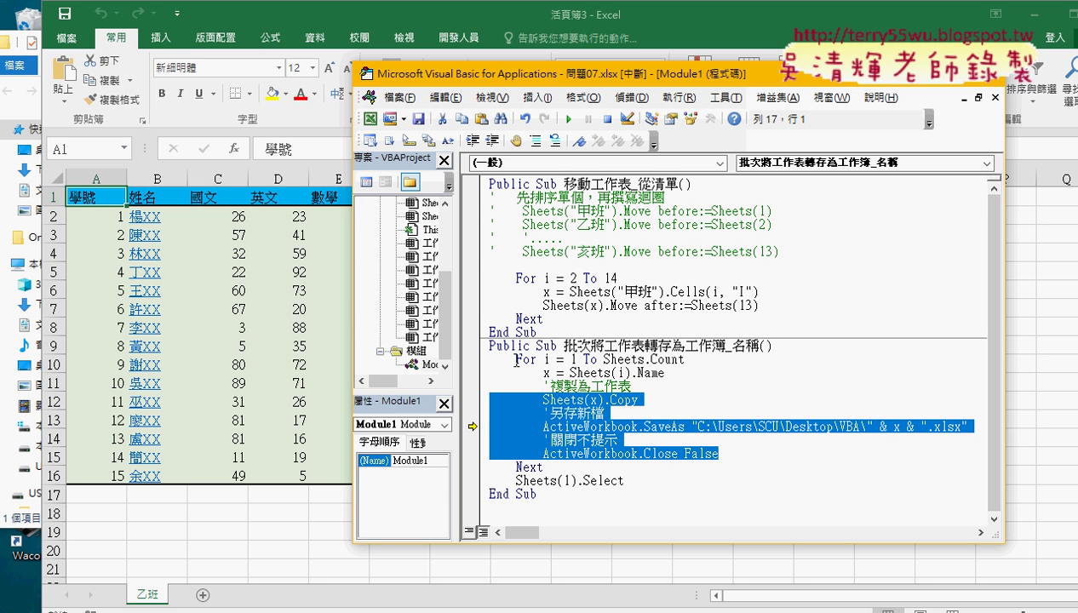
pyautogui.moveTo(514, 358); pyautogui.dragTo(685, 360)
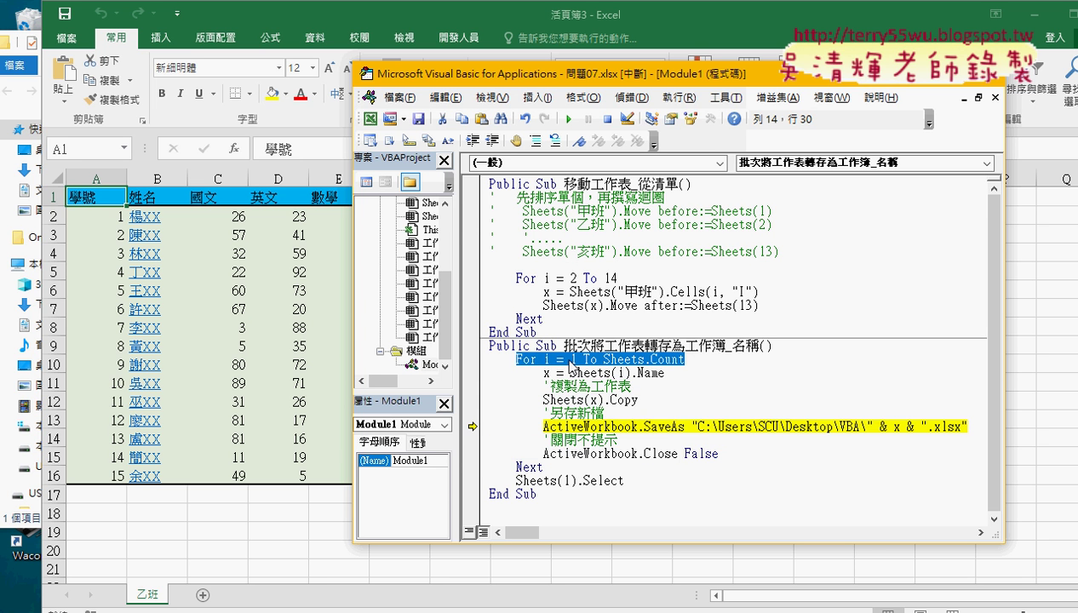
pyautogui.moveTo(665, 373); pyautogui.dragTo(570, 373)
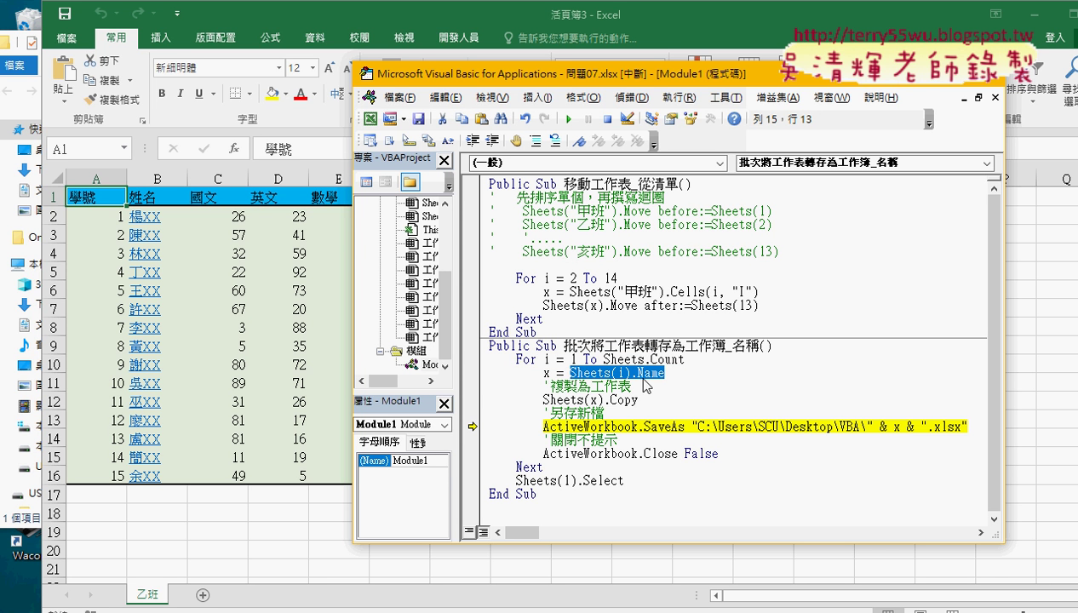
pyautogui.doubleClick(548, 373)
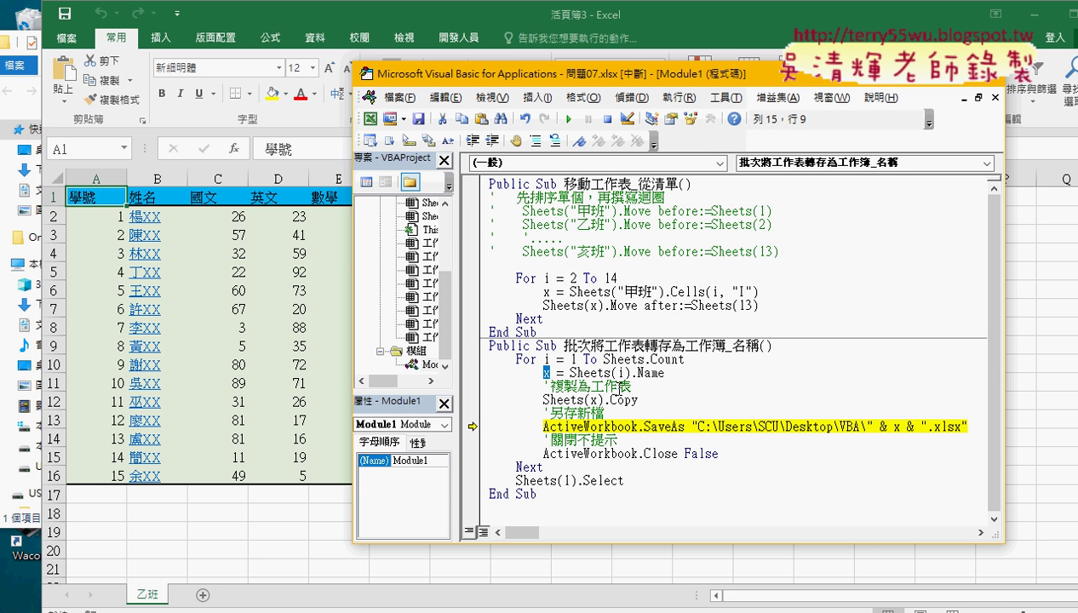
# Resume the macro through all remaining class sheets, then clear the highlight and shift the code window
pyautogui.click(568, 119)
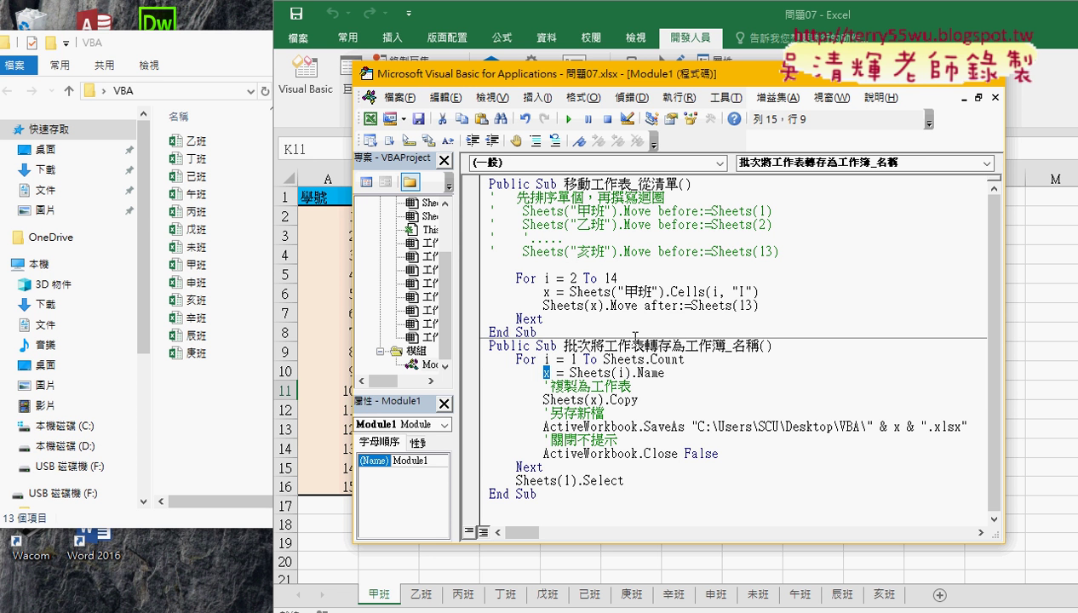
pyautogui.click(663, 383)
pyautogui.moveTo(696, 74); pyautogui.dragTo(581, 56)
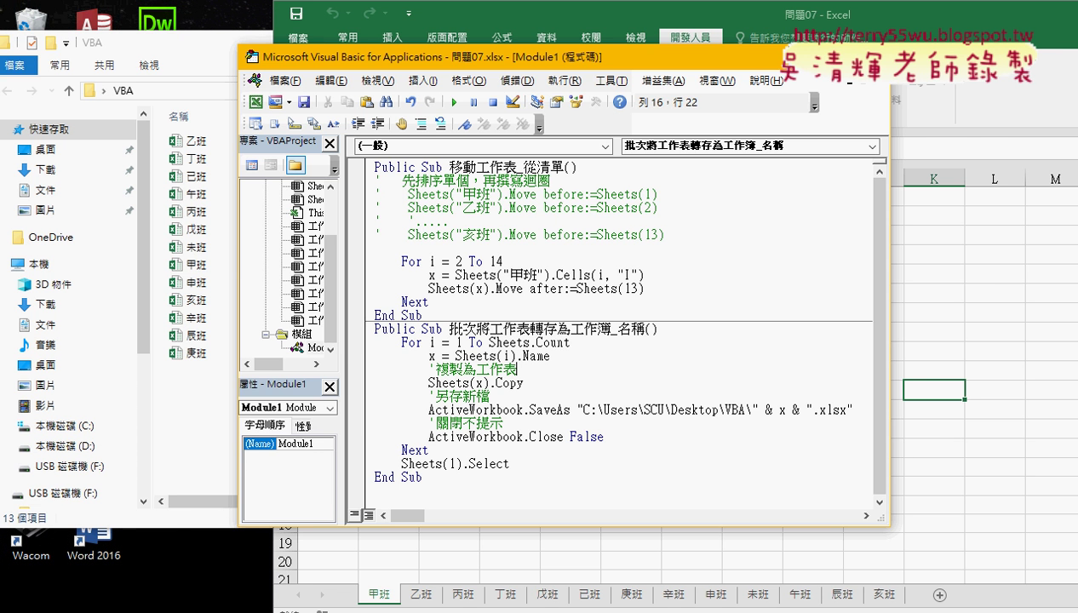
# Check the reference macro in the Google Doc, then minimise Chrome and bring the VBA folder forward
pyautogui.hotkey('alt', 'Tab')
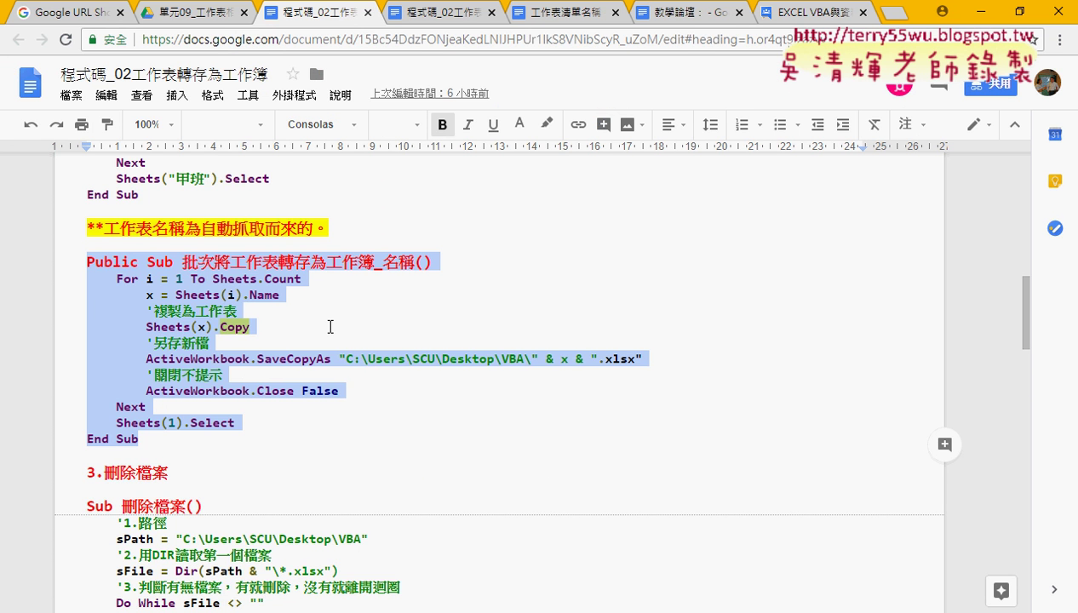
pyautogui.click(186, 18)
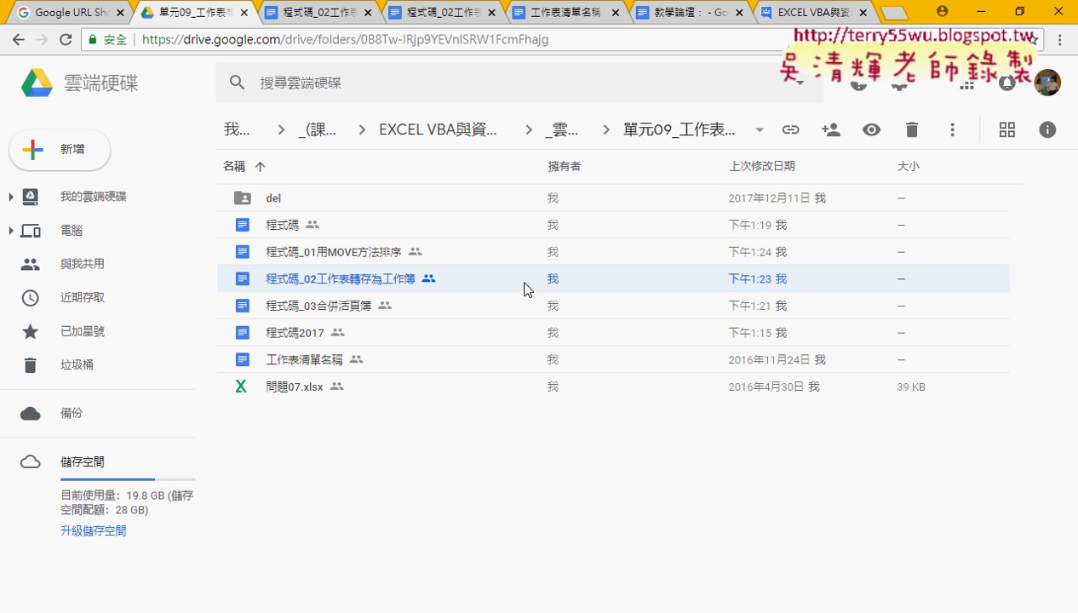
pyautogui.click(985, 21)
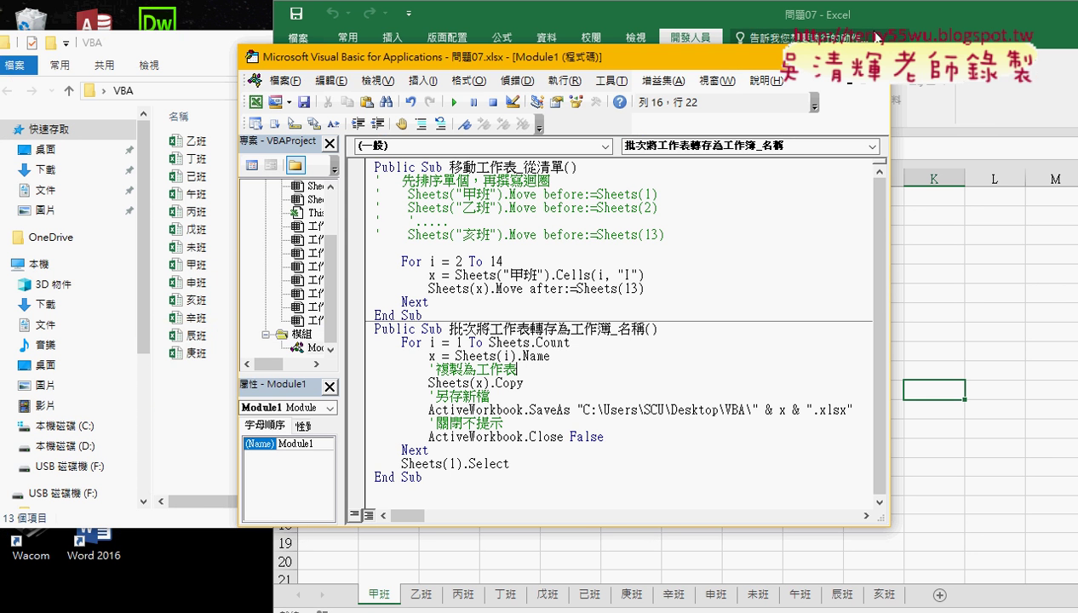
pyautogui.click(927, 17)
pyautogui.click(210, 44)
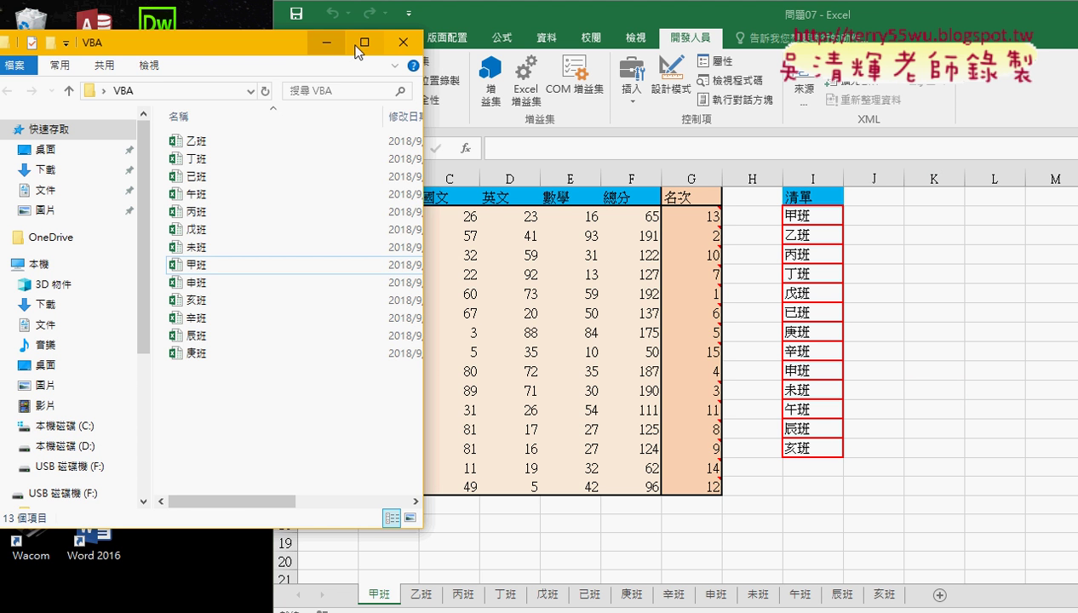
# Close the folder window and reopen the desktop VBA folder to view its 13 class workbooks
pyautogui.click(399, 42)
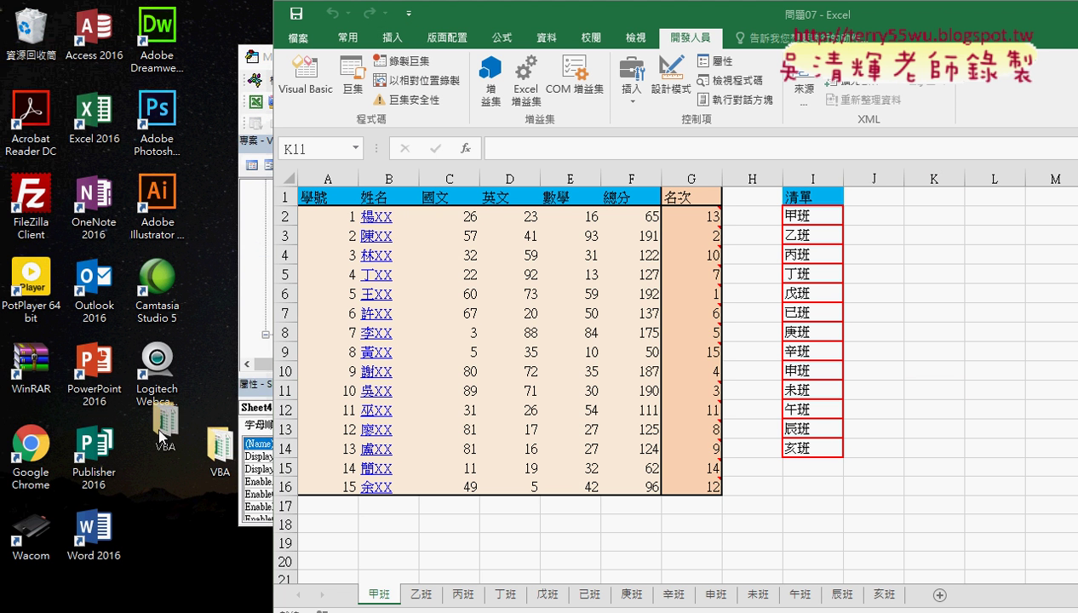
pyautogui.moveTo(220, 447); pyautogui.dragTo(157, 454)
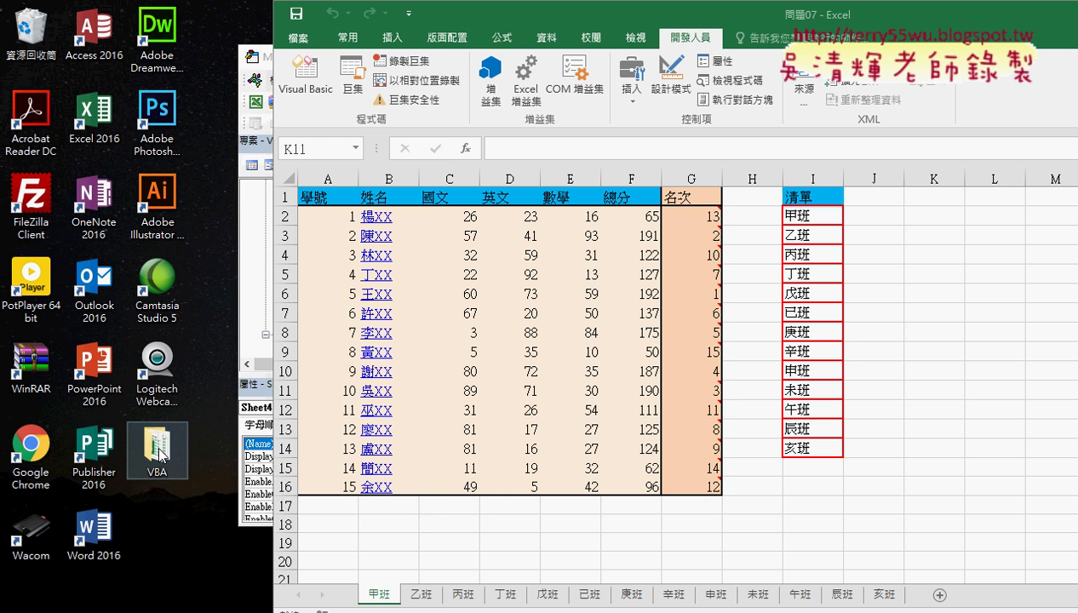
pyautogui.doubleClick(157, 454)
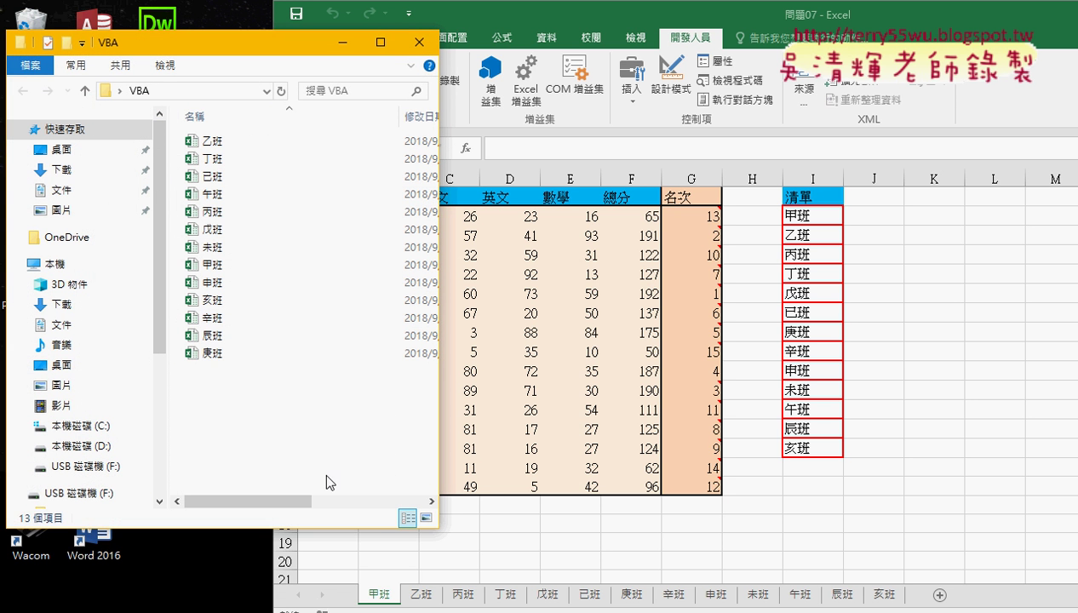
# Return to the VBA editor and place the cursor on the SaveAs line of the 名稱 macro
pyautogui.moveTo(72, 609)
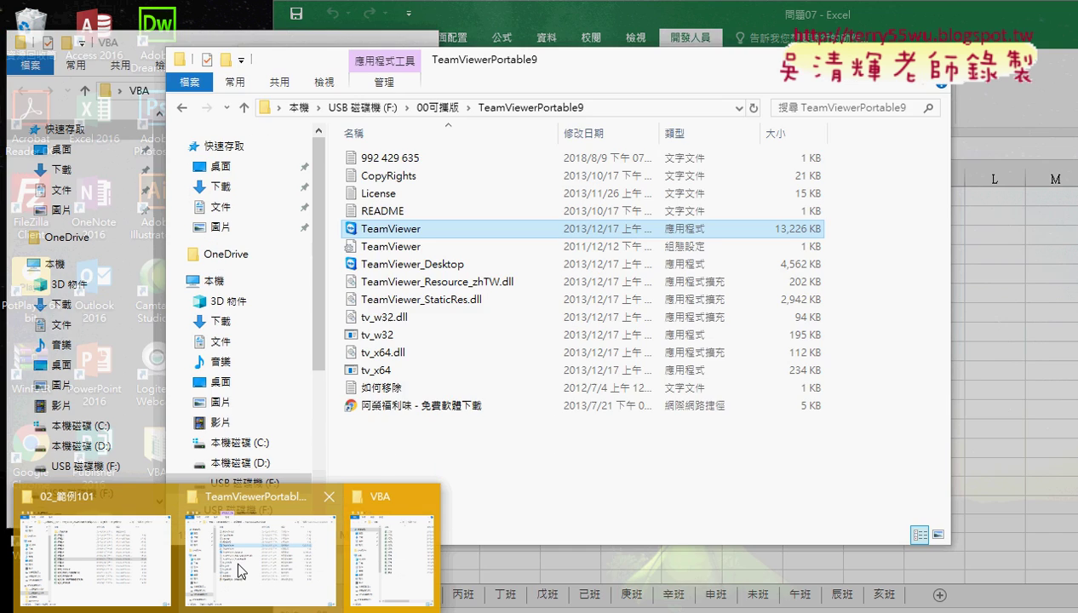
pyautogui.moveTo(71, 572)
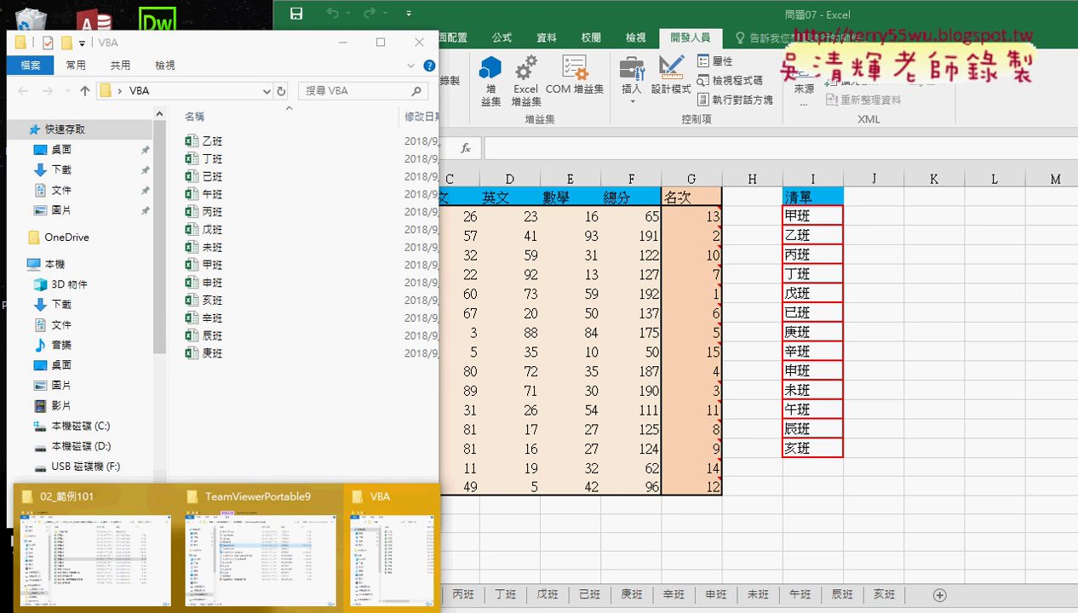
pyautogui.moveTo(350, 609)
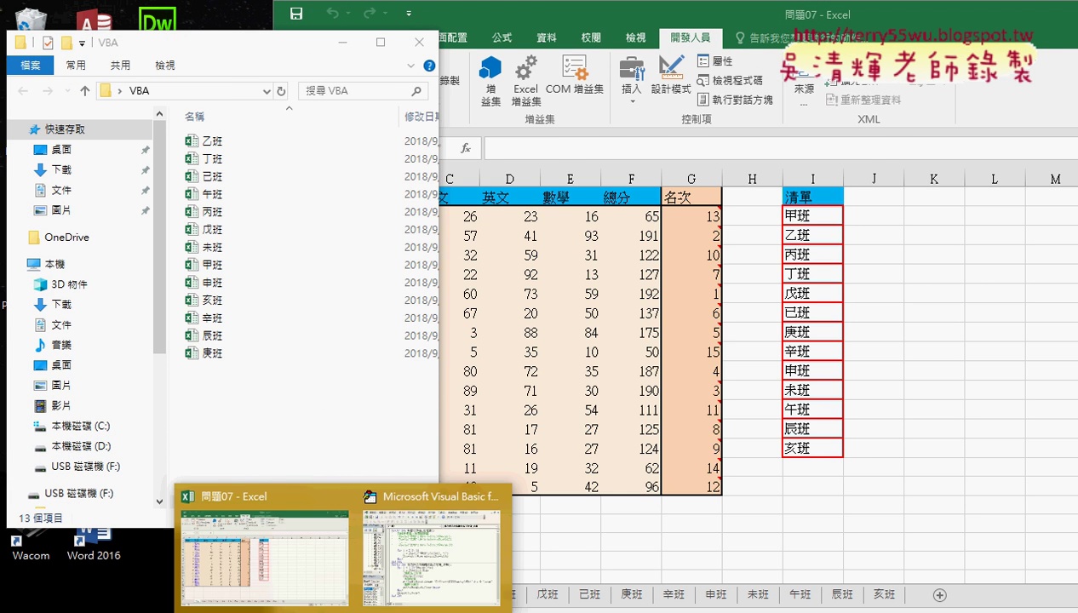
pyautogui.click(443, 566)
pyautogui.click(501, 410)
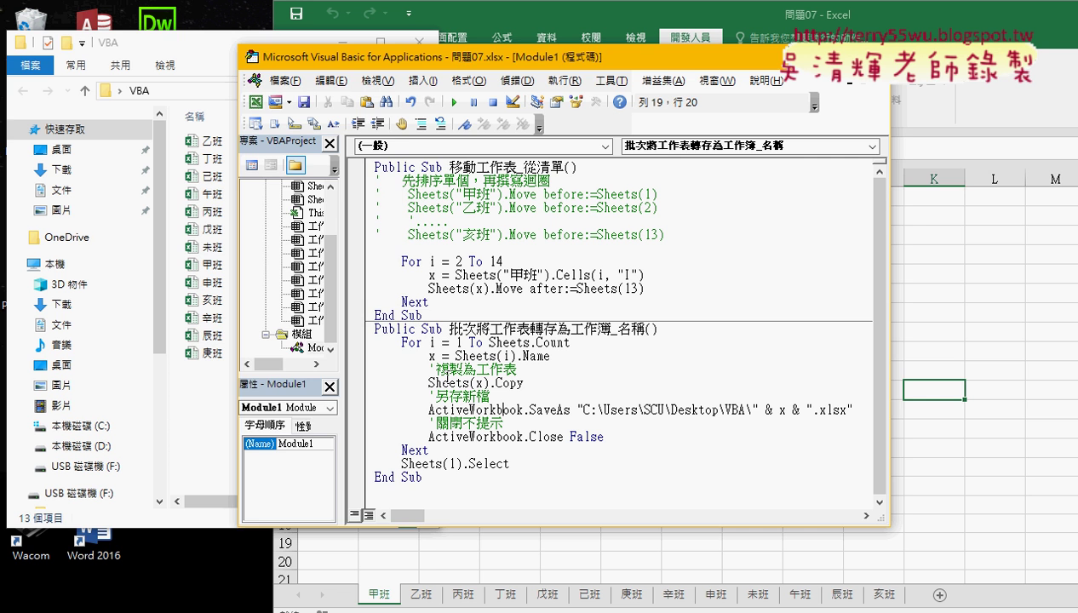
# Select and delete all 13 class workbooks in the VBA folder, then return to the macro code
pyautogui.moveTo(205, 399); pyautogui.dragTo(232, 117)
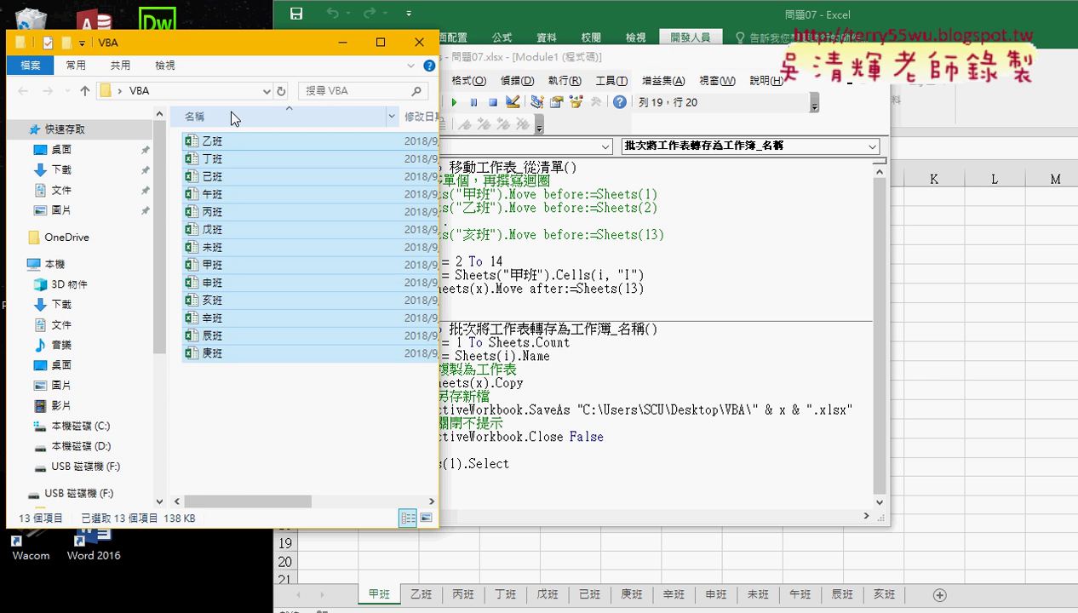
pyautogui.press('Delete')
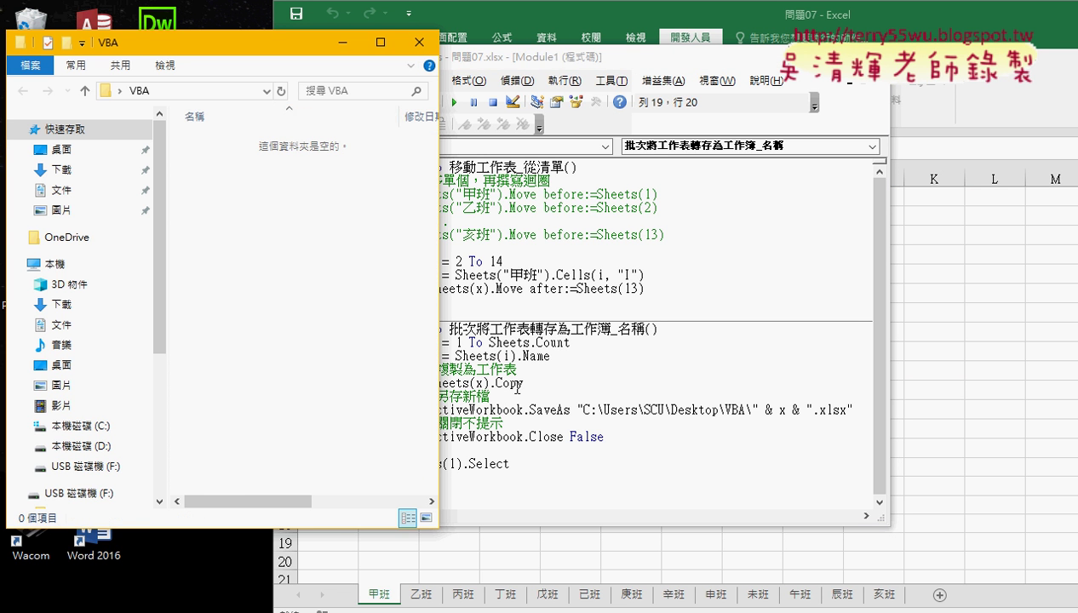
pyautogui.click(511, 384)
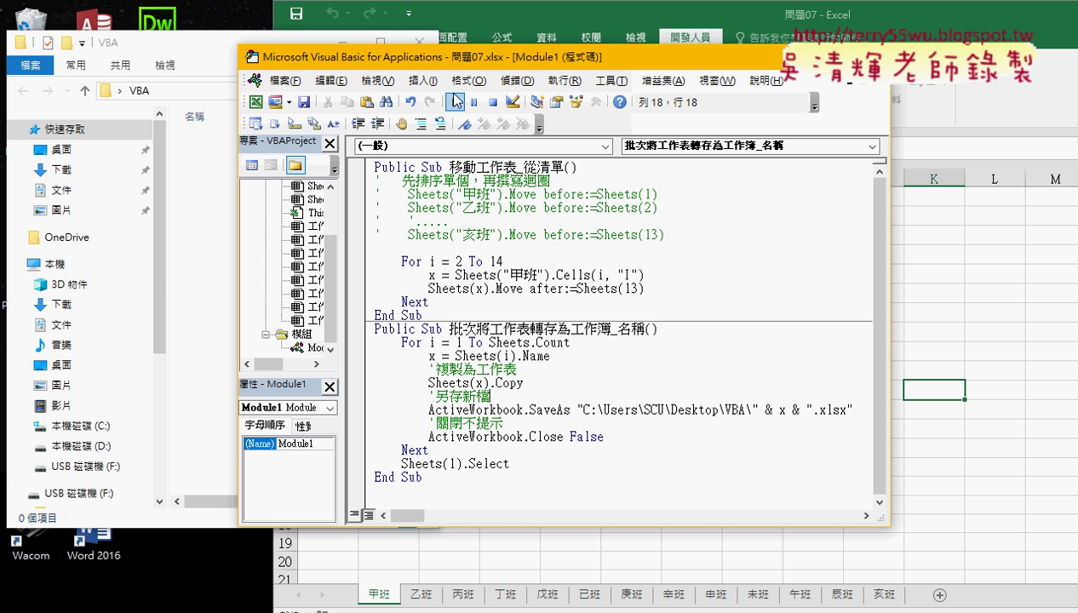
pyautogui.click(519, 417)
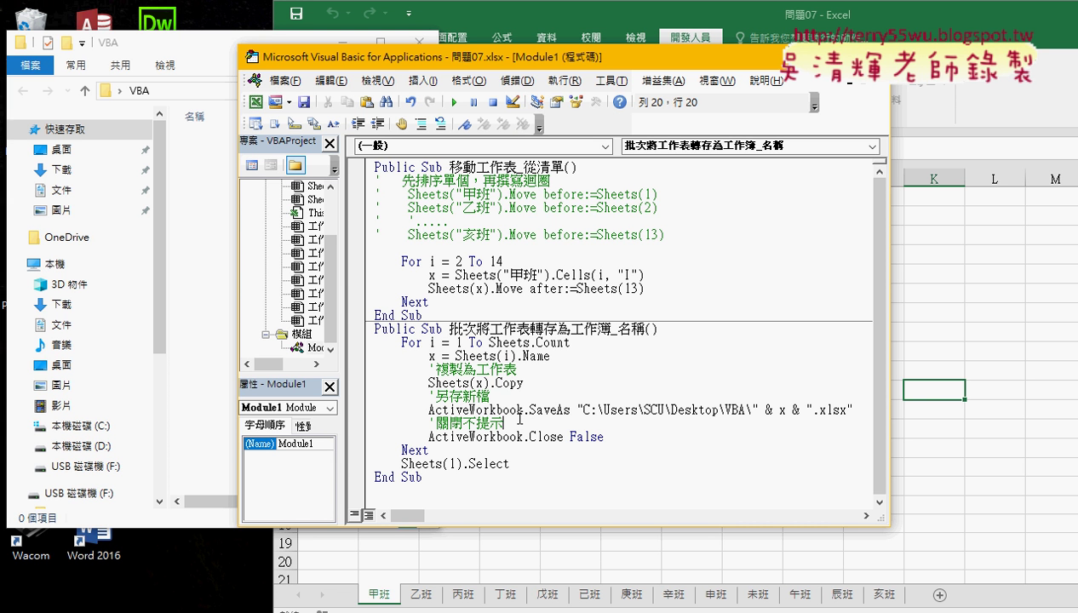